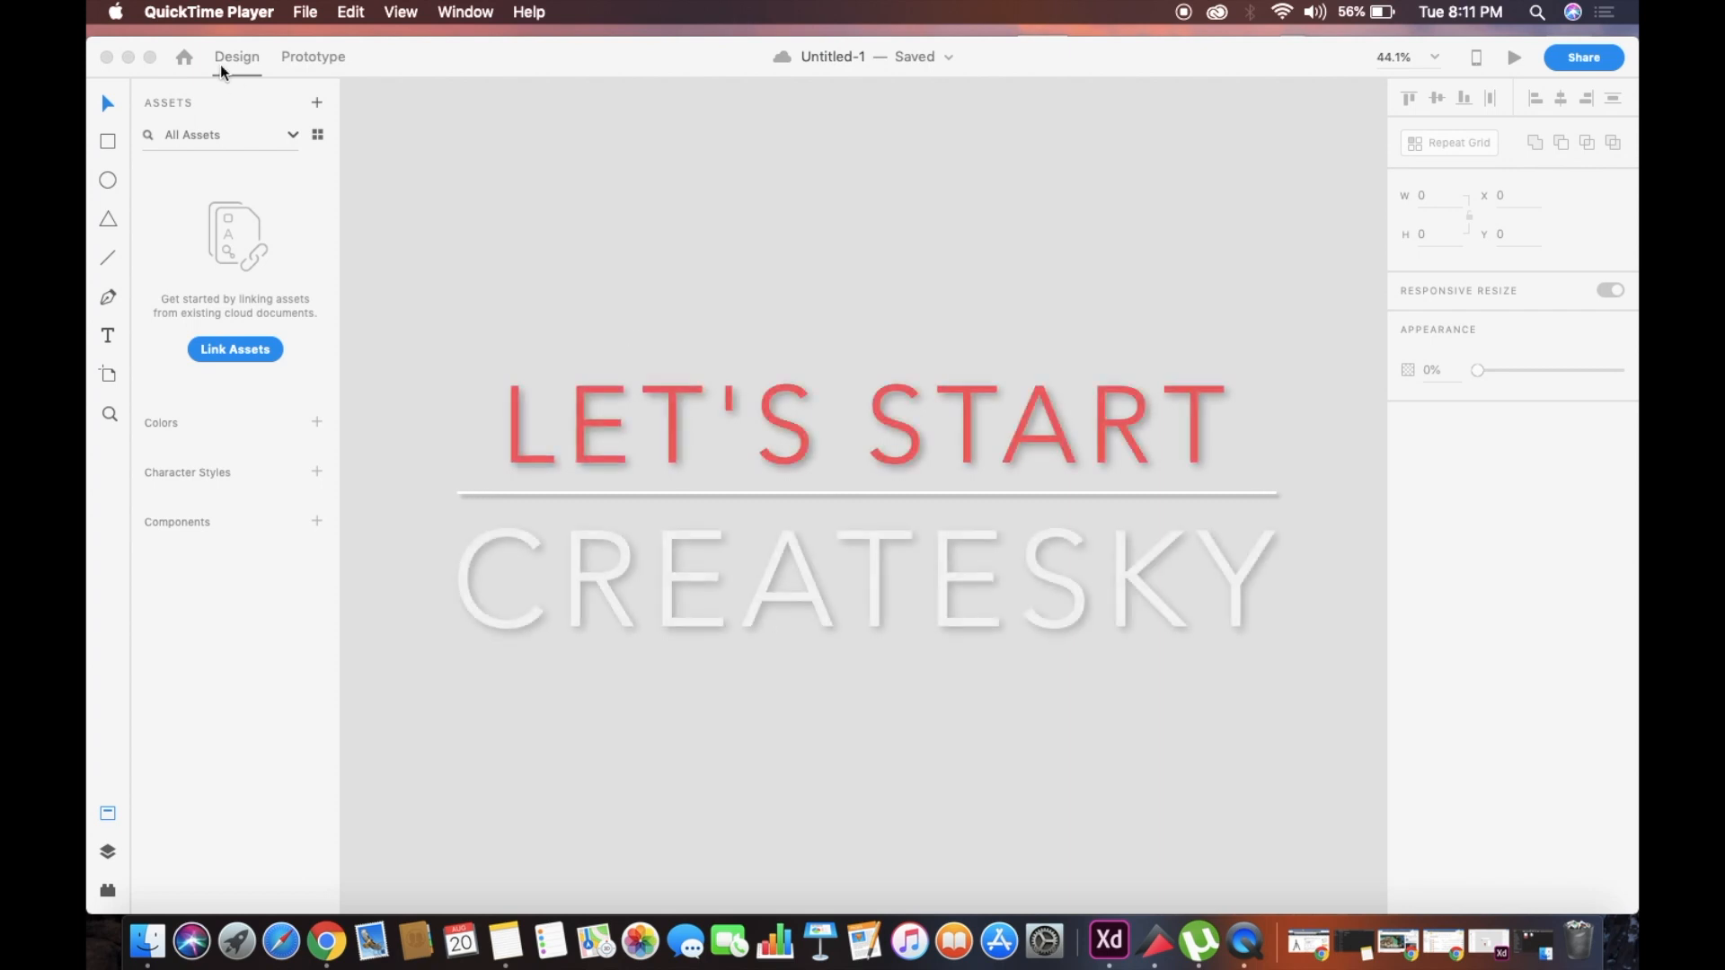
Create a new document with a custom-size artboard 500 wide by 500 high
{"action": "left_click", "coordinate": [184, 58]}
{"action": "left_click", "coordinate": [970, 347]}
{"action": "left_click", "coordinate": [1033, 348]}
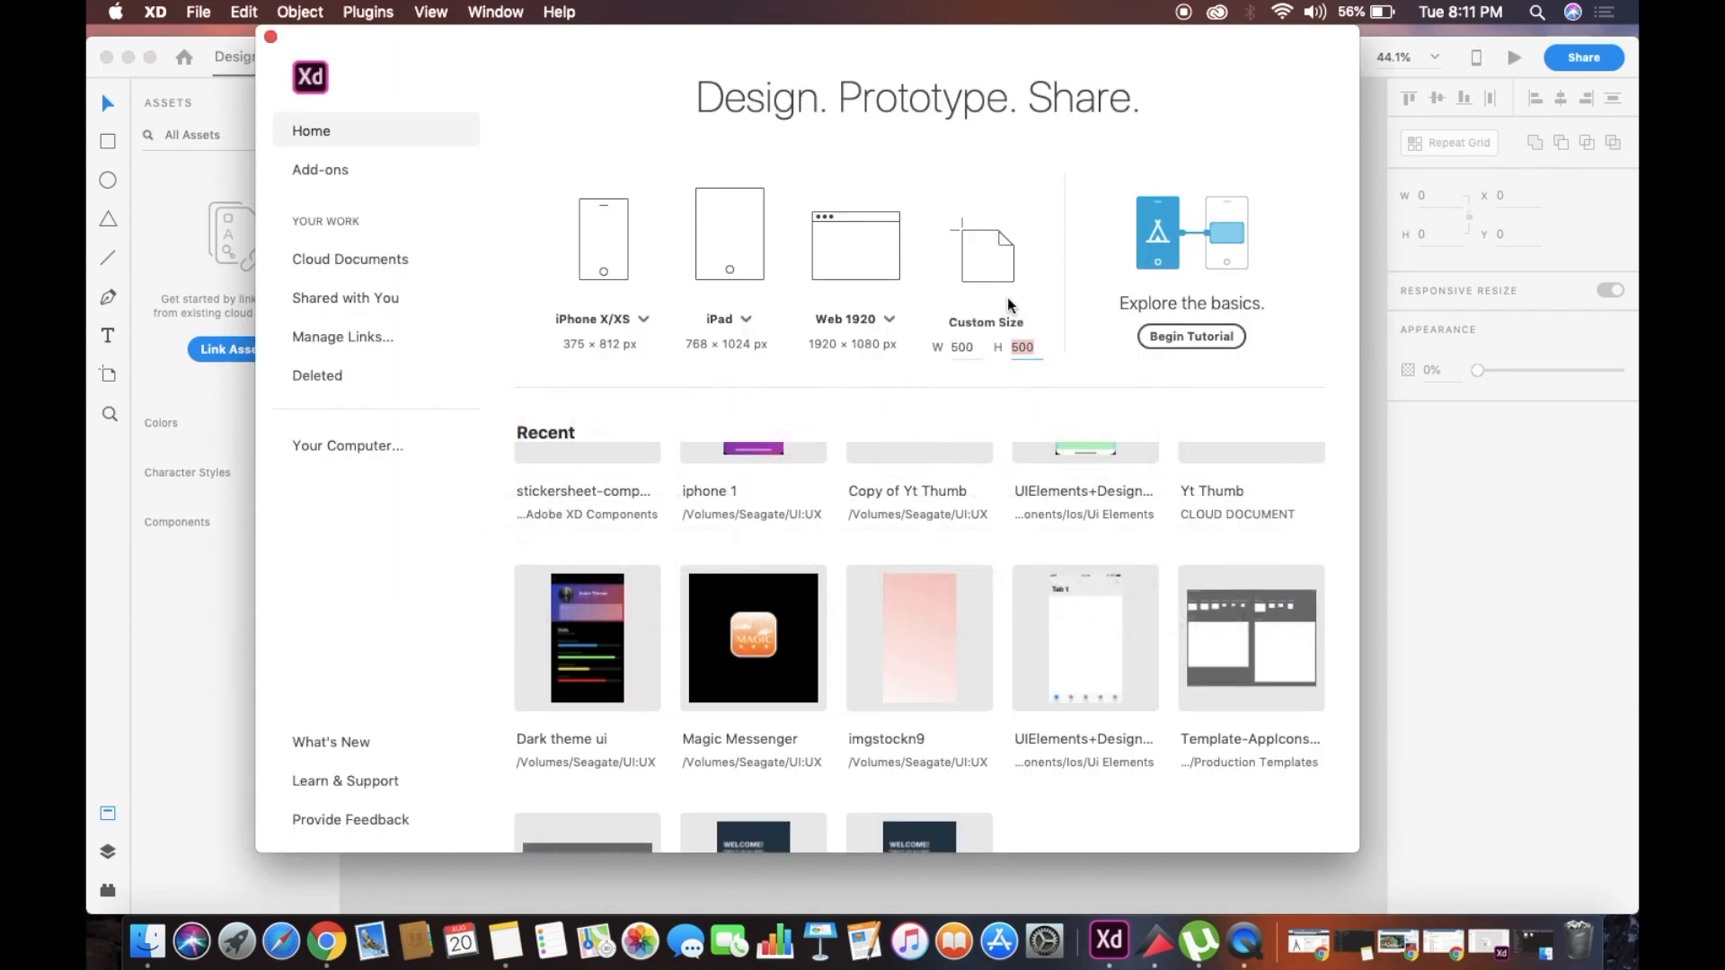
{"action": "key", "text": "super+a"}
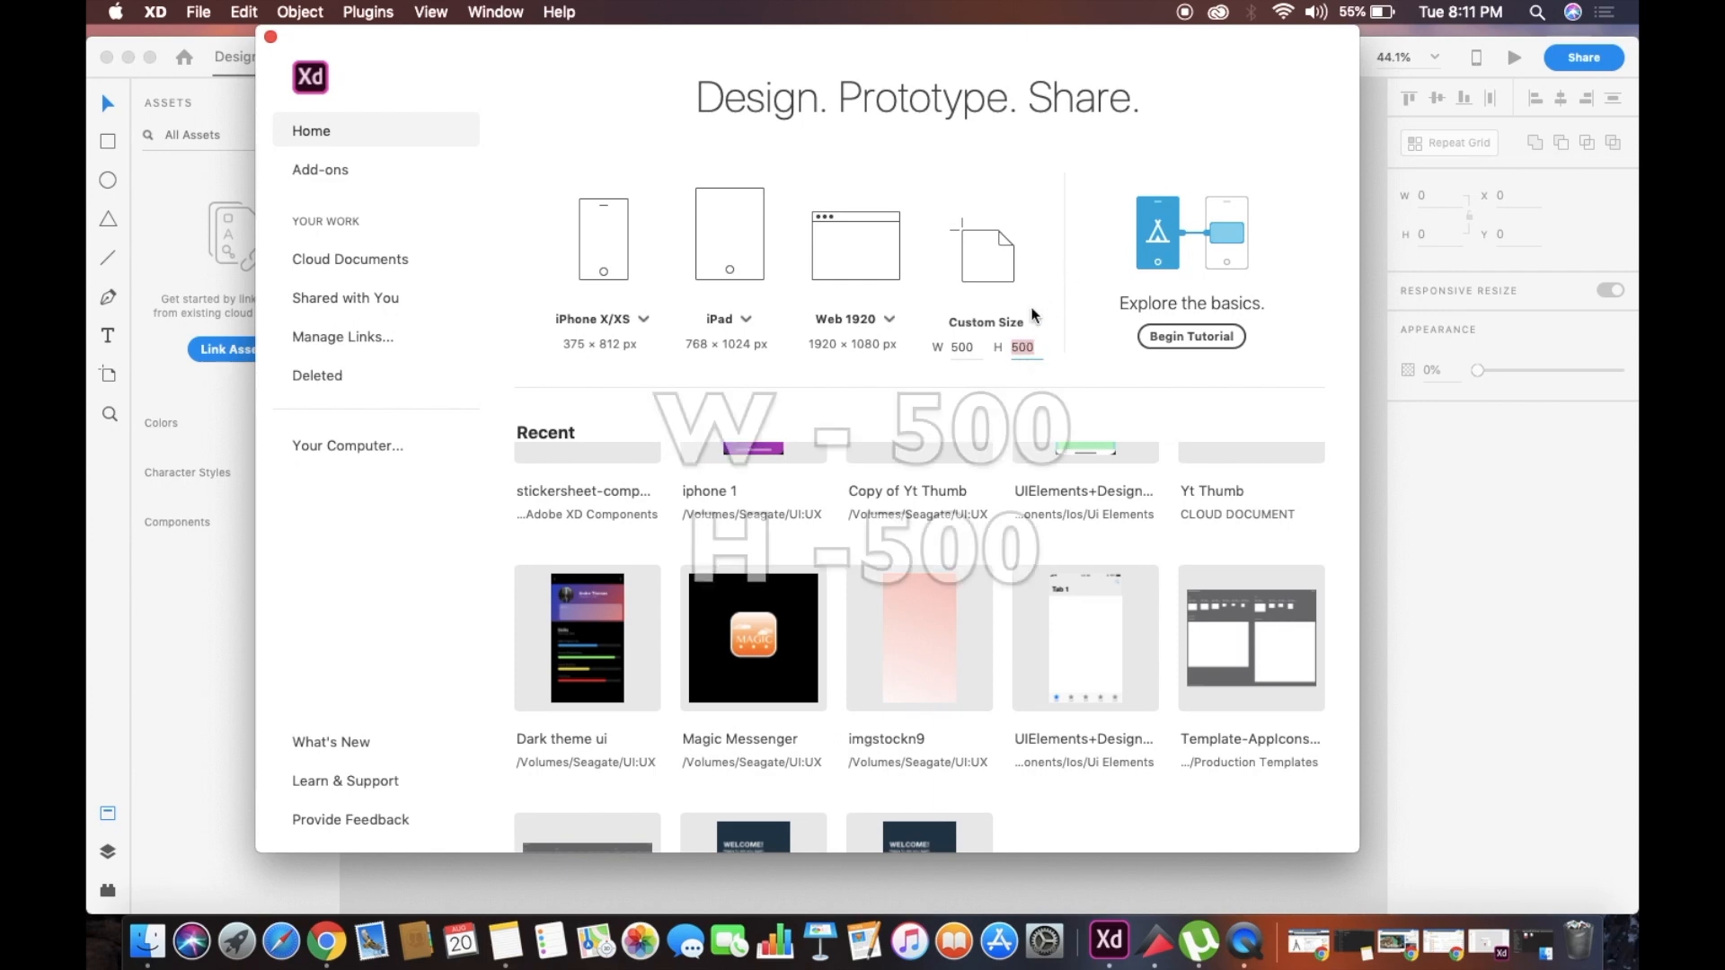
{"action": "left_click", "coordinate": [985, 261]}
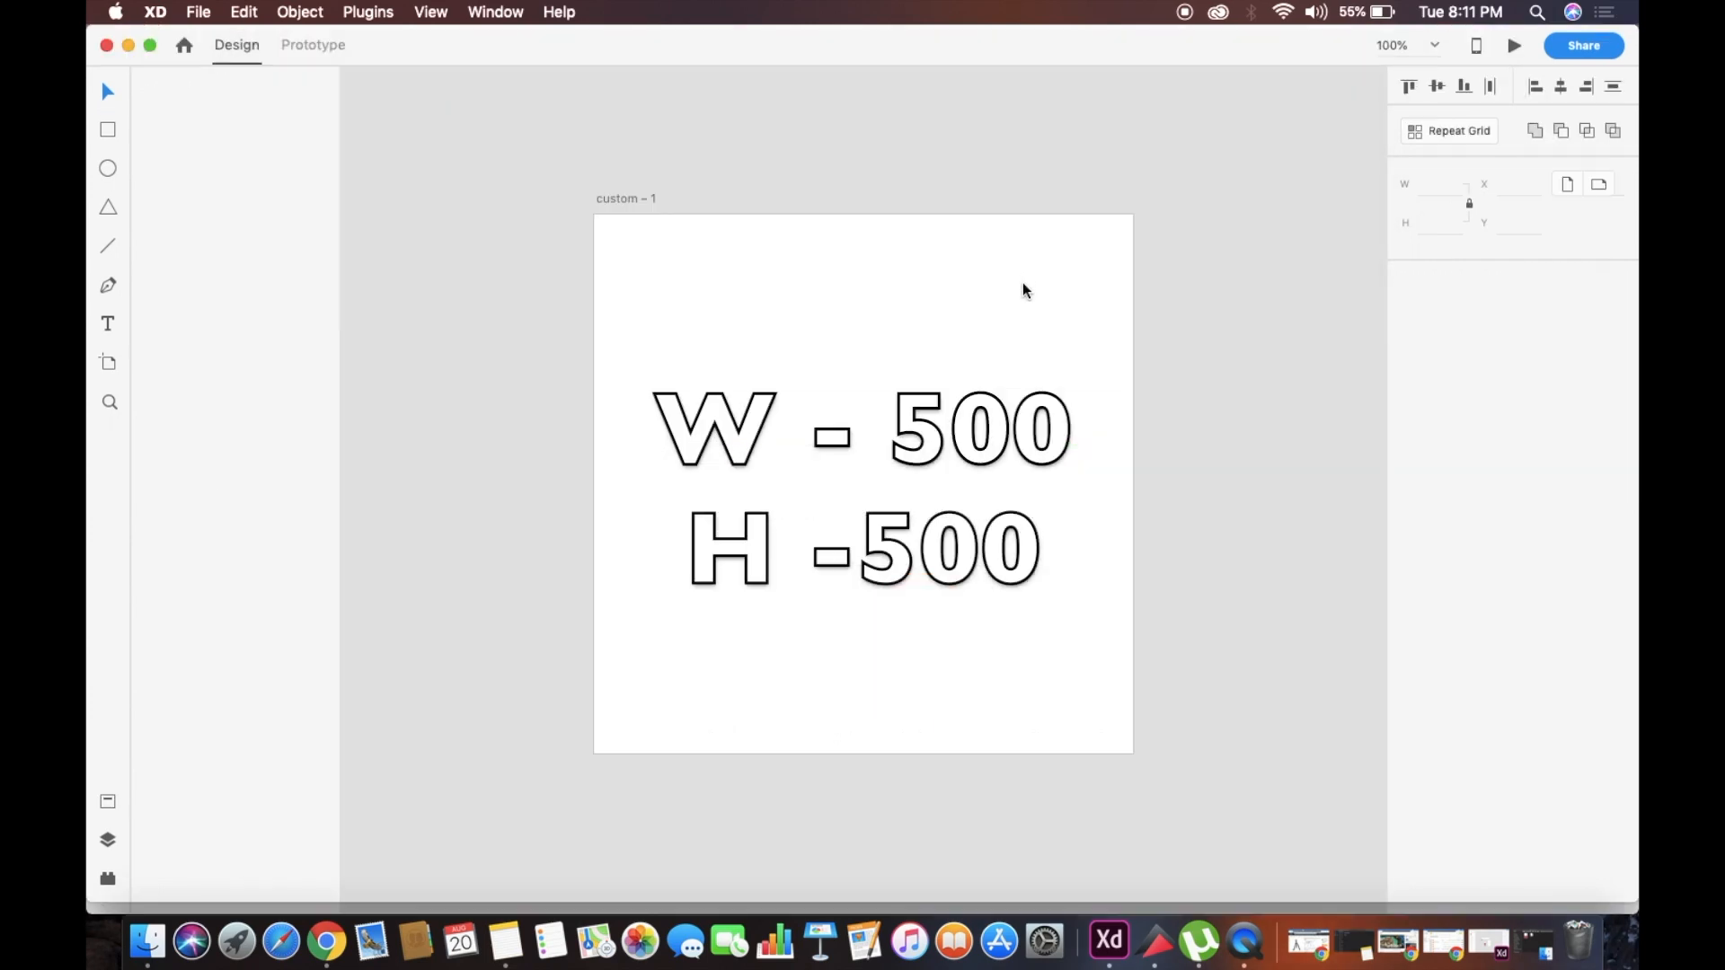
Rename the artboard as Logo
{"action": "left_click", "coordinate": [617, 199]}
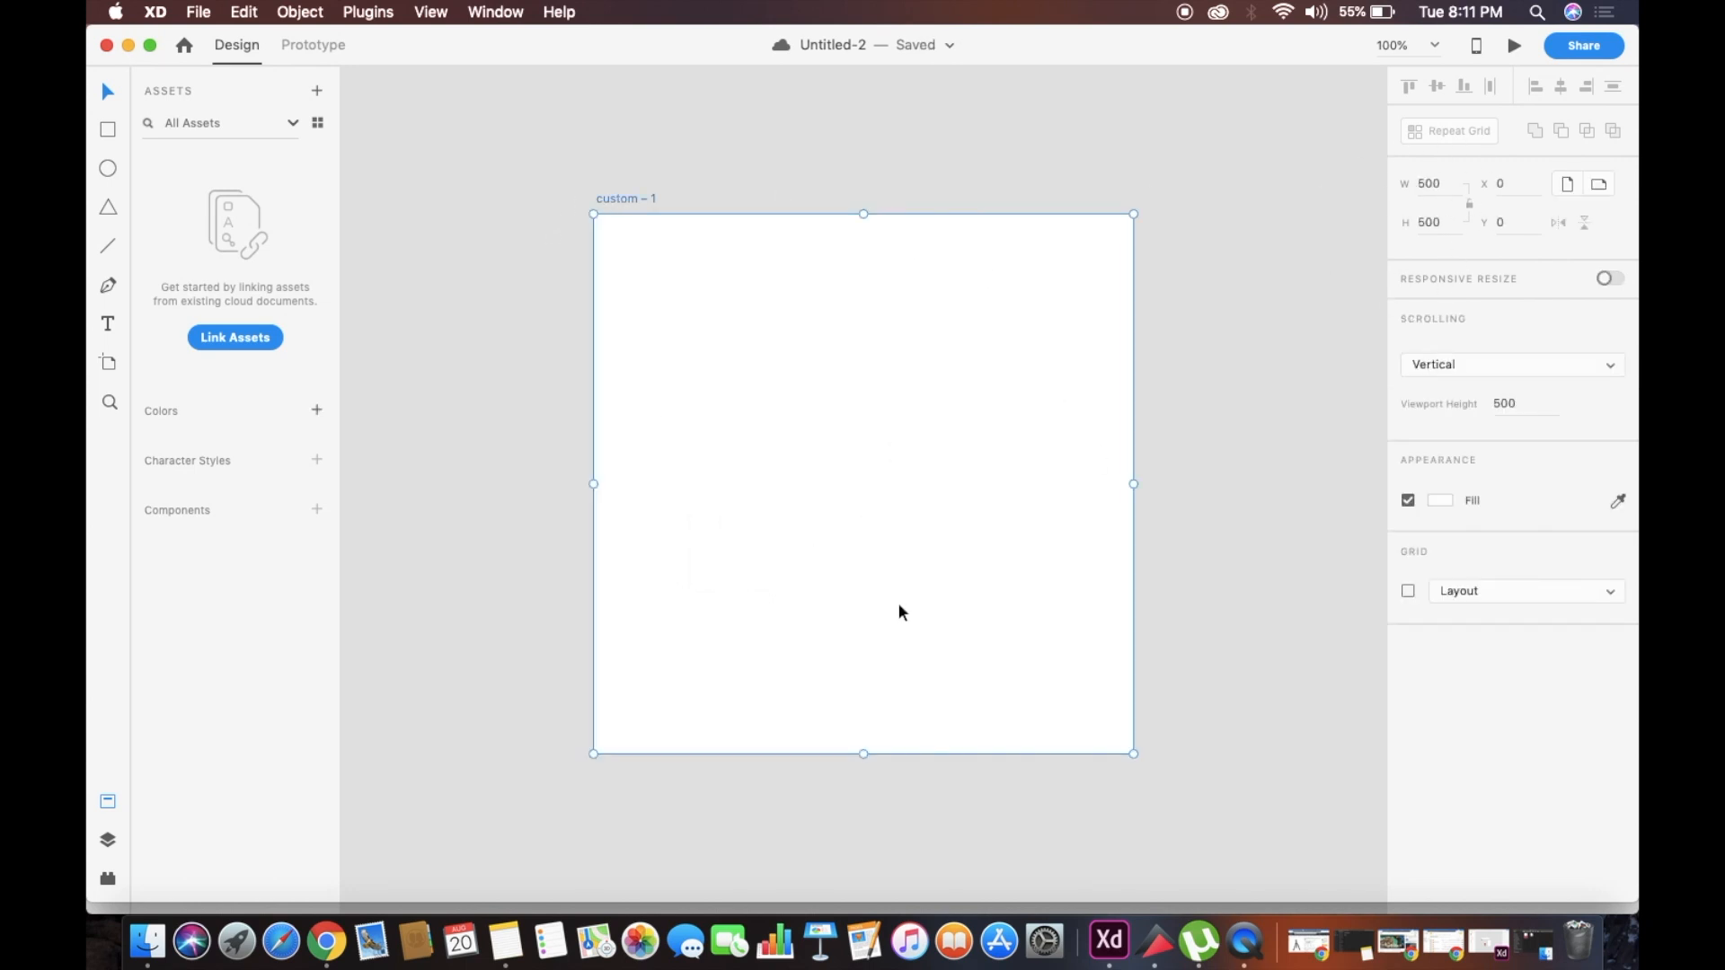
{"action": "scroll", "coordinate": [708, 418], "scroll_direction": "down", "scroll_amount": 3}
{"action": "double_click", "coordinate": [662, 266]}
{"action": "type", "text": "Logo"}
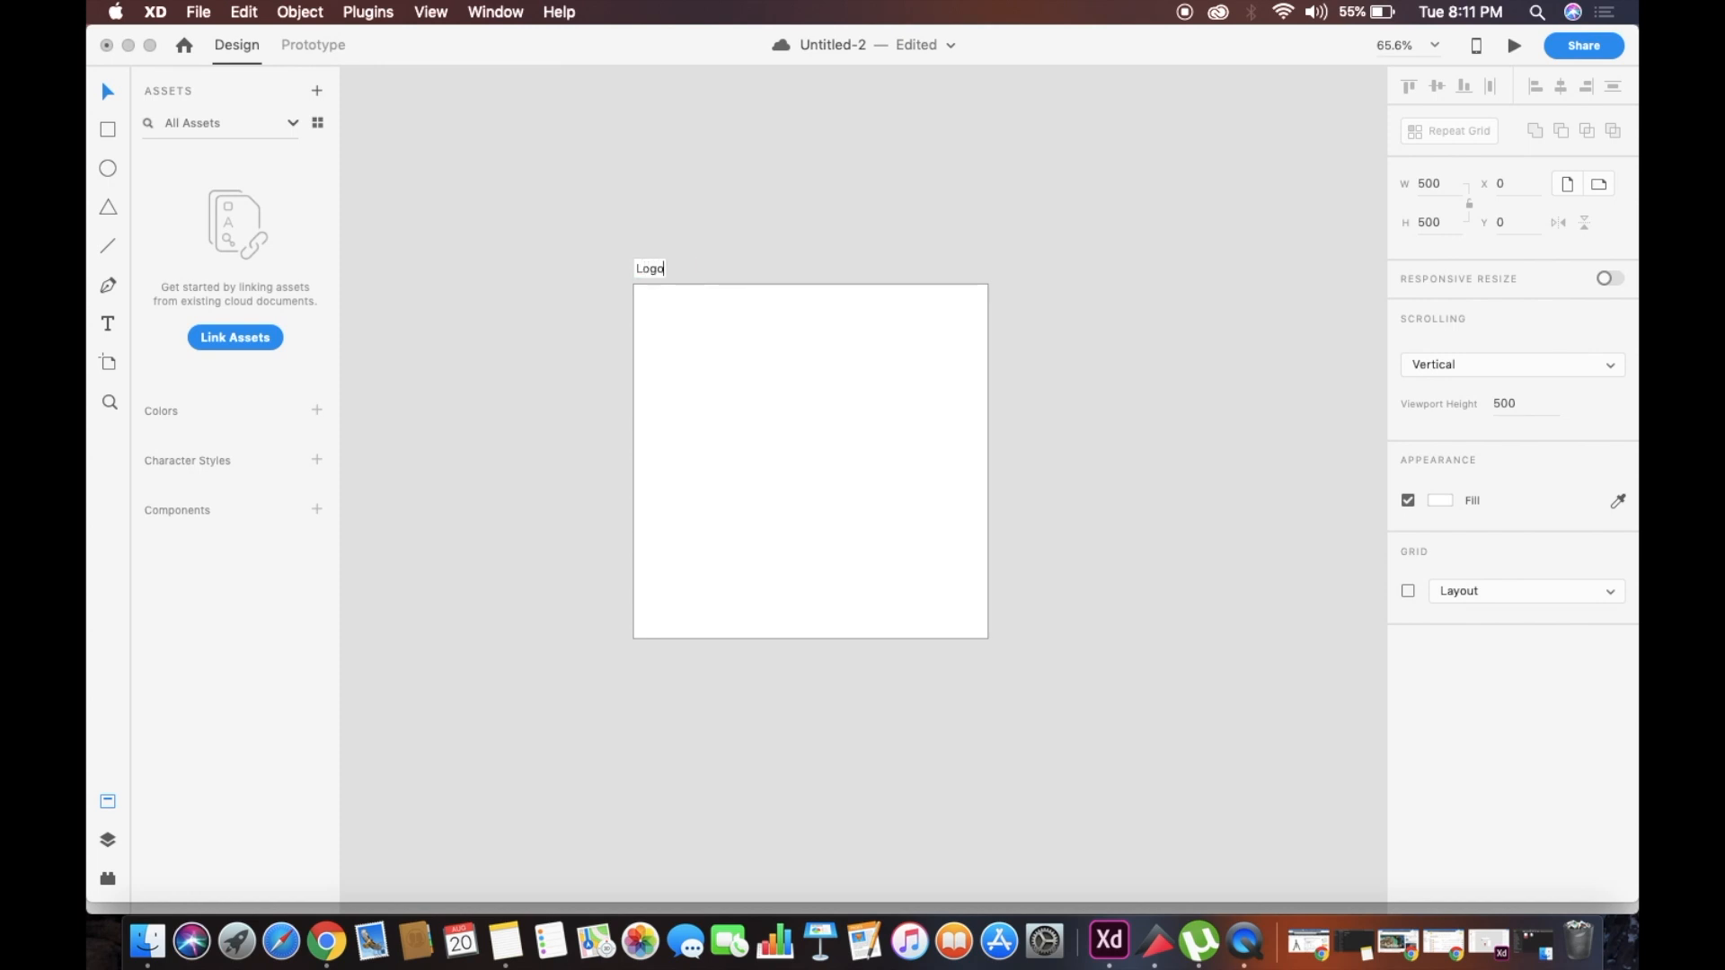
{"action": "key", "text": "Return"}
{"action": "scroll", "coordinate": [563, 333], "scroll_direction": "down", "scroll_amount": 3}
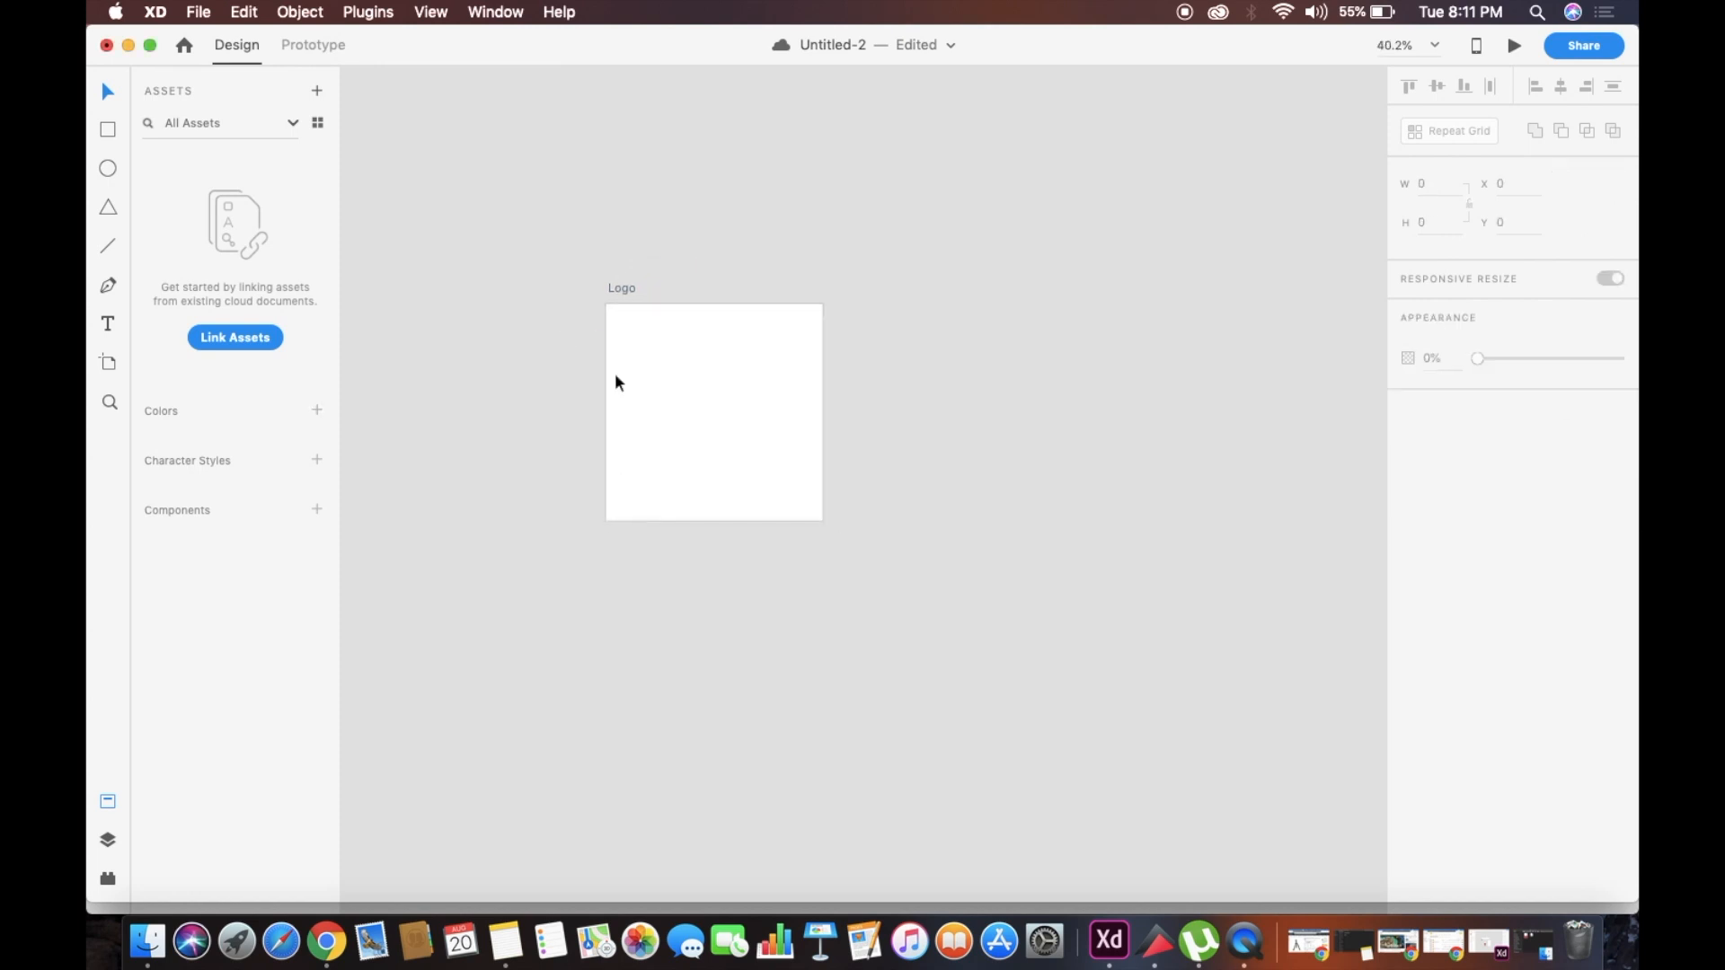
{"action": "left_click", "coordinate": [528, 360]}
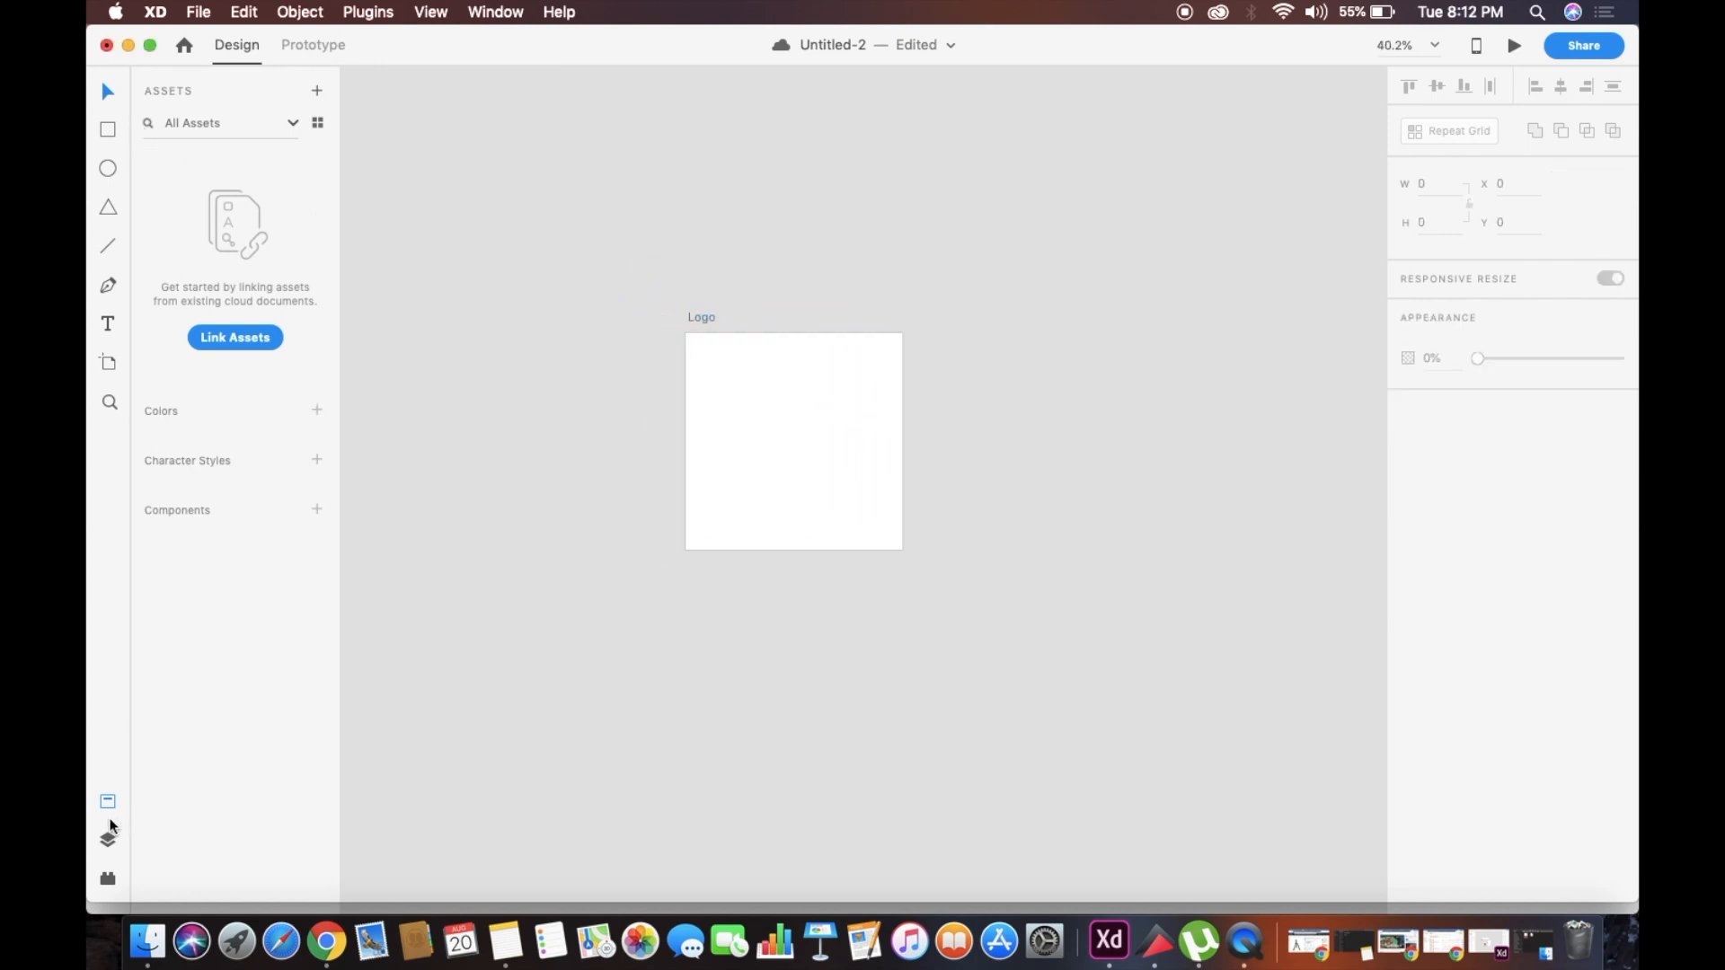
Draw a 500 × 500 rectangle covering the Logo artboard and round its corners to a radius of about 61
{"action": "left_click", "coordinate": [107, 841]}
{"action": "left_click", "coordinate": [107, 134]}
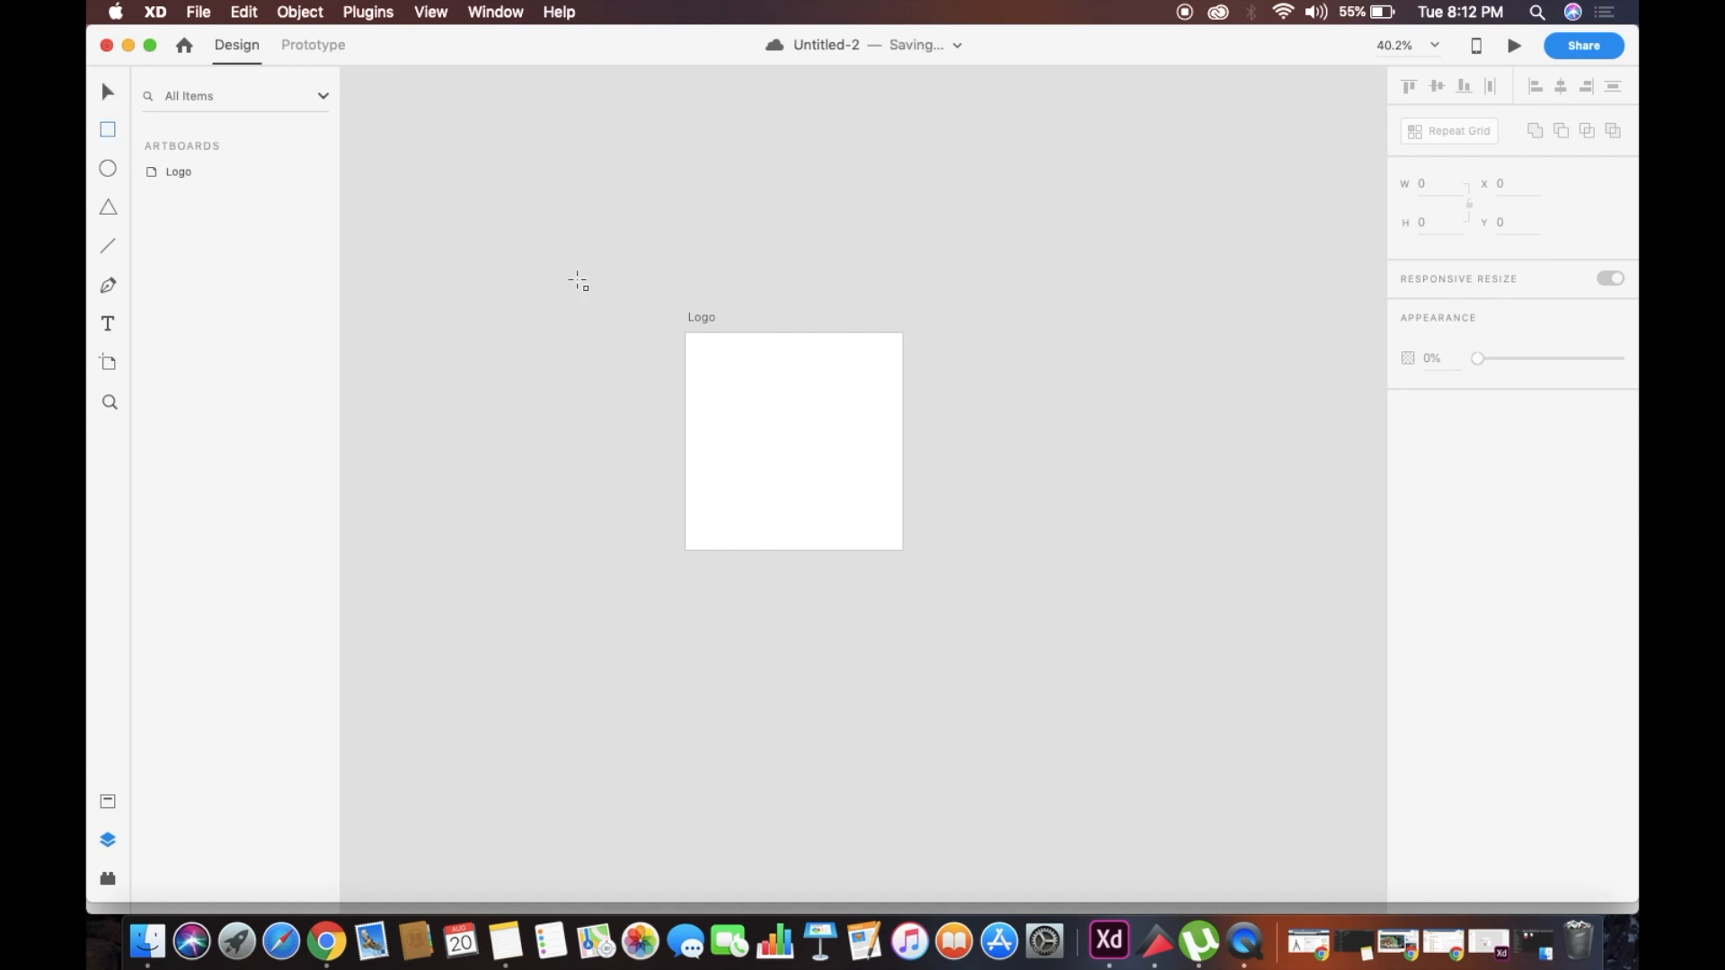
{"action": "scroll", "coordinate": [596, 292], "scroll_direction": "up", "scroll_amount": 5}
{"action": "scroll", "coordinate": [598, 292], "scroll_direction": "down", "scroll_amount": 2}
{"action": "scroll", "coordinate": [598, 293], "scroll_direction": "right", "scroll_amount": 2}
{"action": "left_click_drag", "start_coordinate": [705, 280], "coordinate": [1268, 846]}
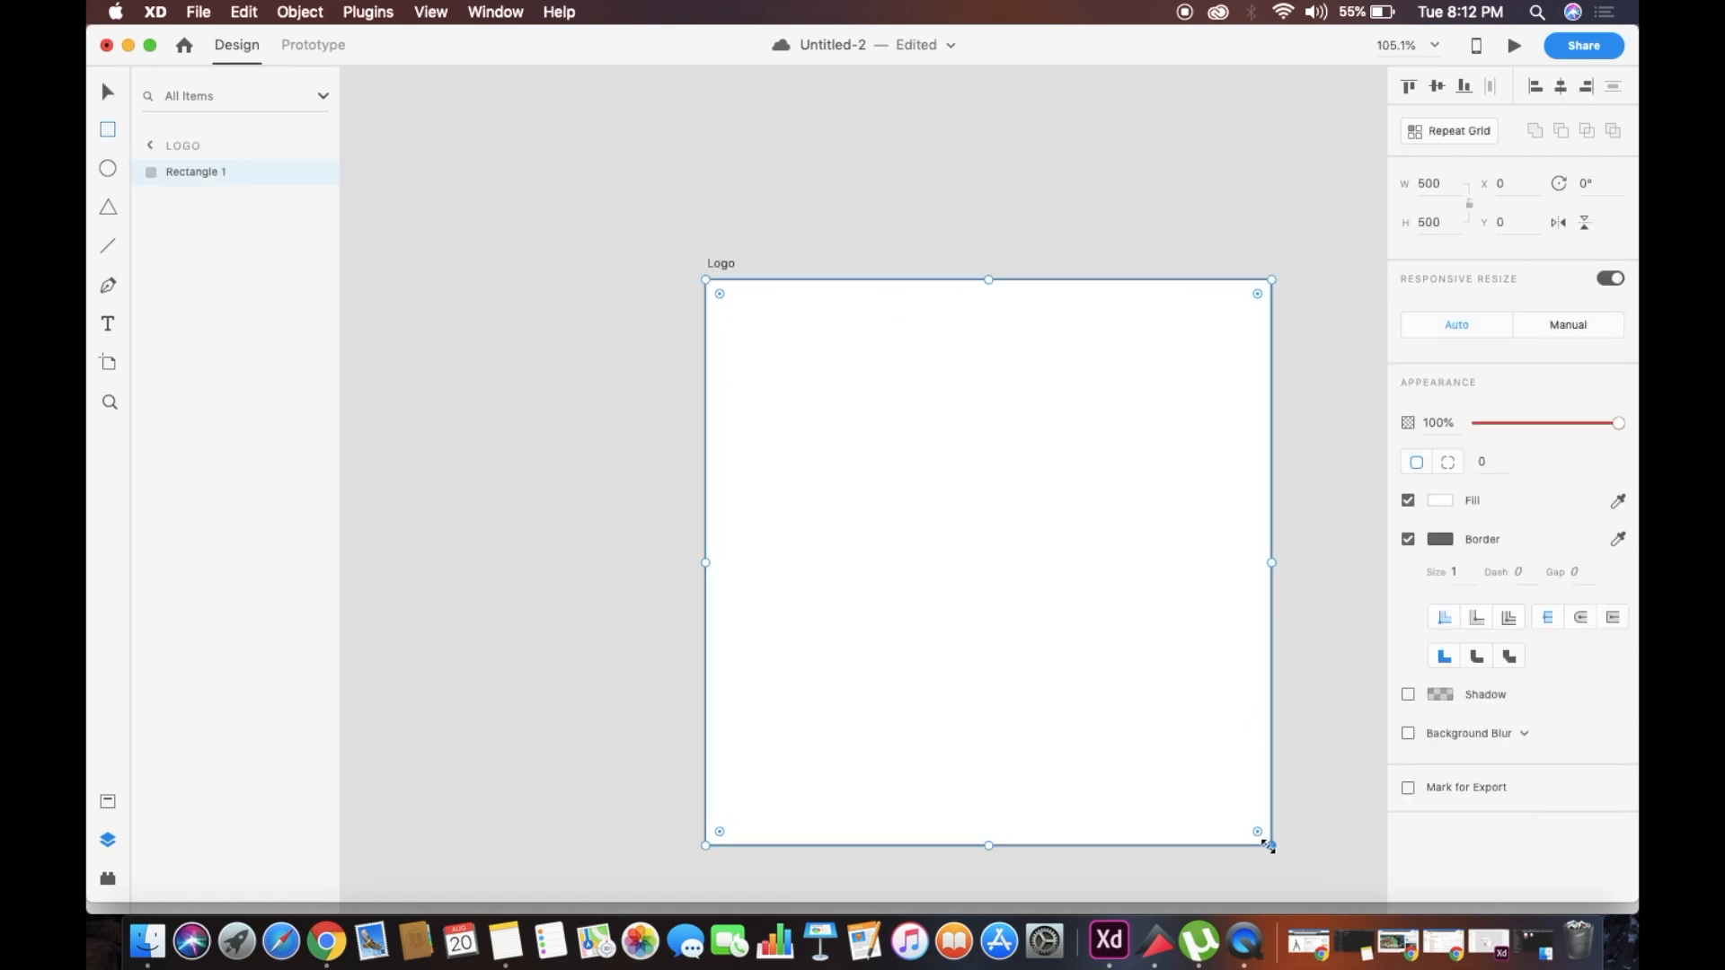
{"action": "scroll", "coordinate": [1267, 846], "scroll_direction": "down", "scroll_amount": 3}
{"action": "left_click_drag", "start_coordinate": [701, 368], "coordinate": [739, 406]}
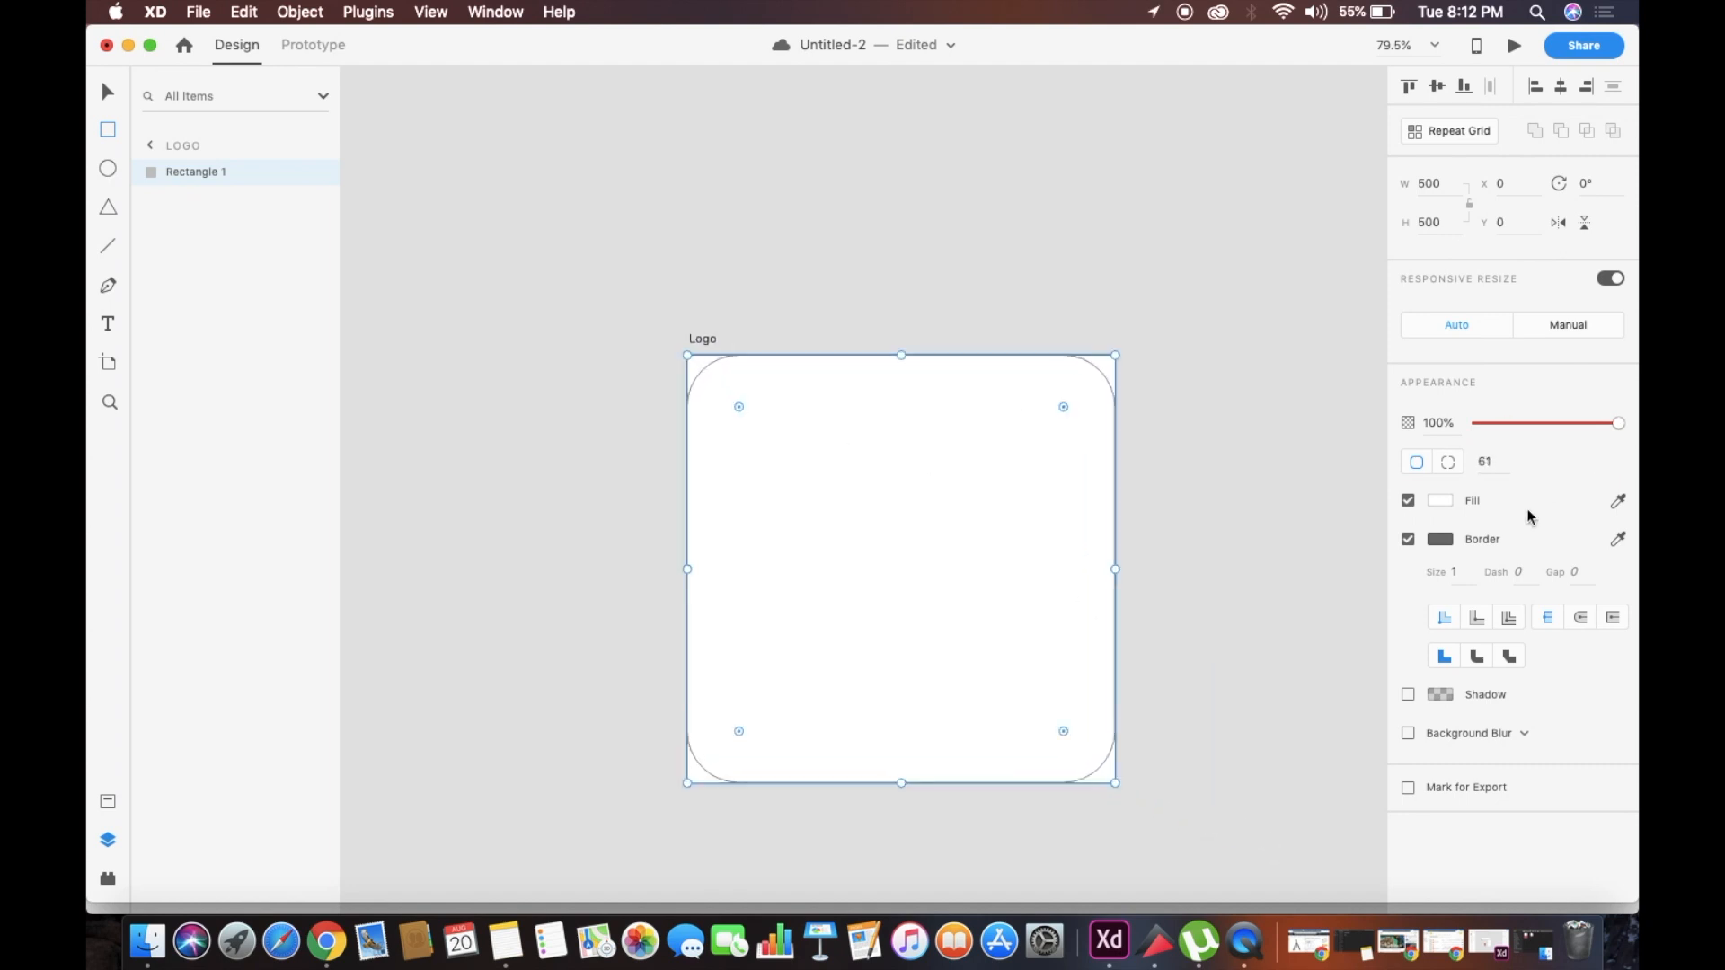
Set the rounded rectangle's border size to 2 and its border color to white
{"action": "left_click", "coordinate": [1457, 571]}
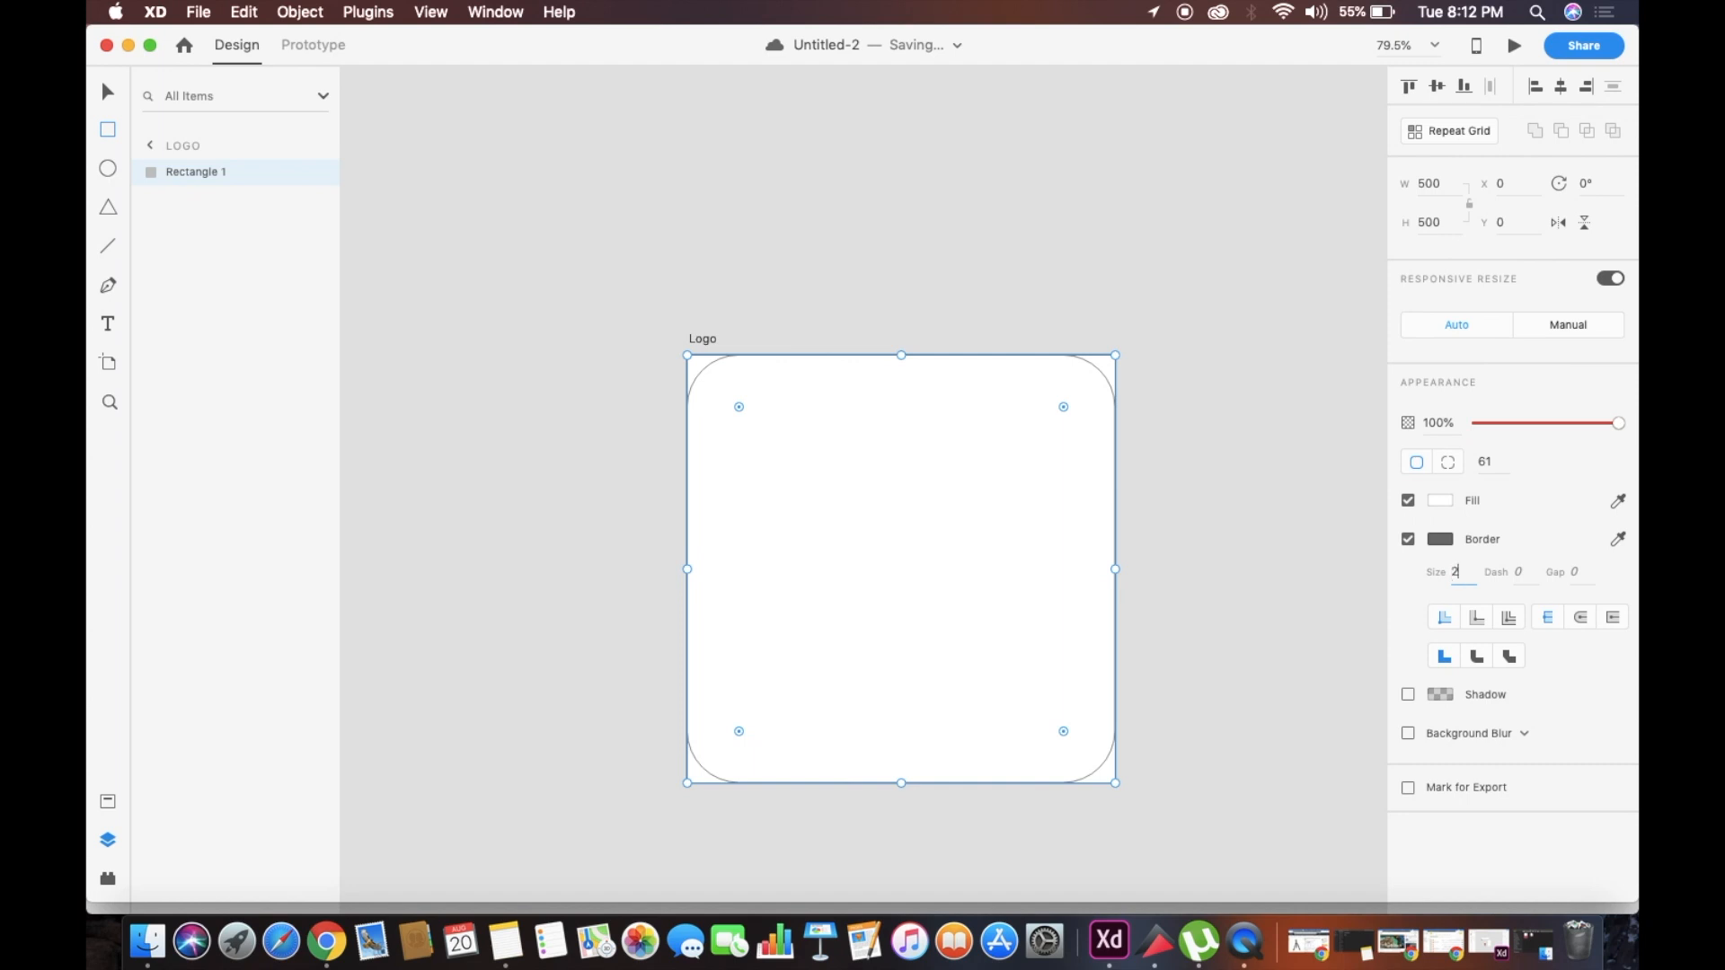
{"action": "key", "text": "Return"}
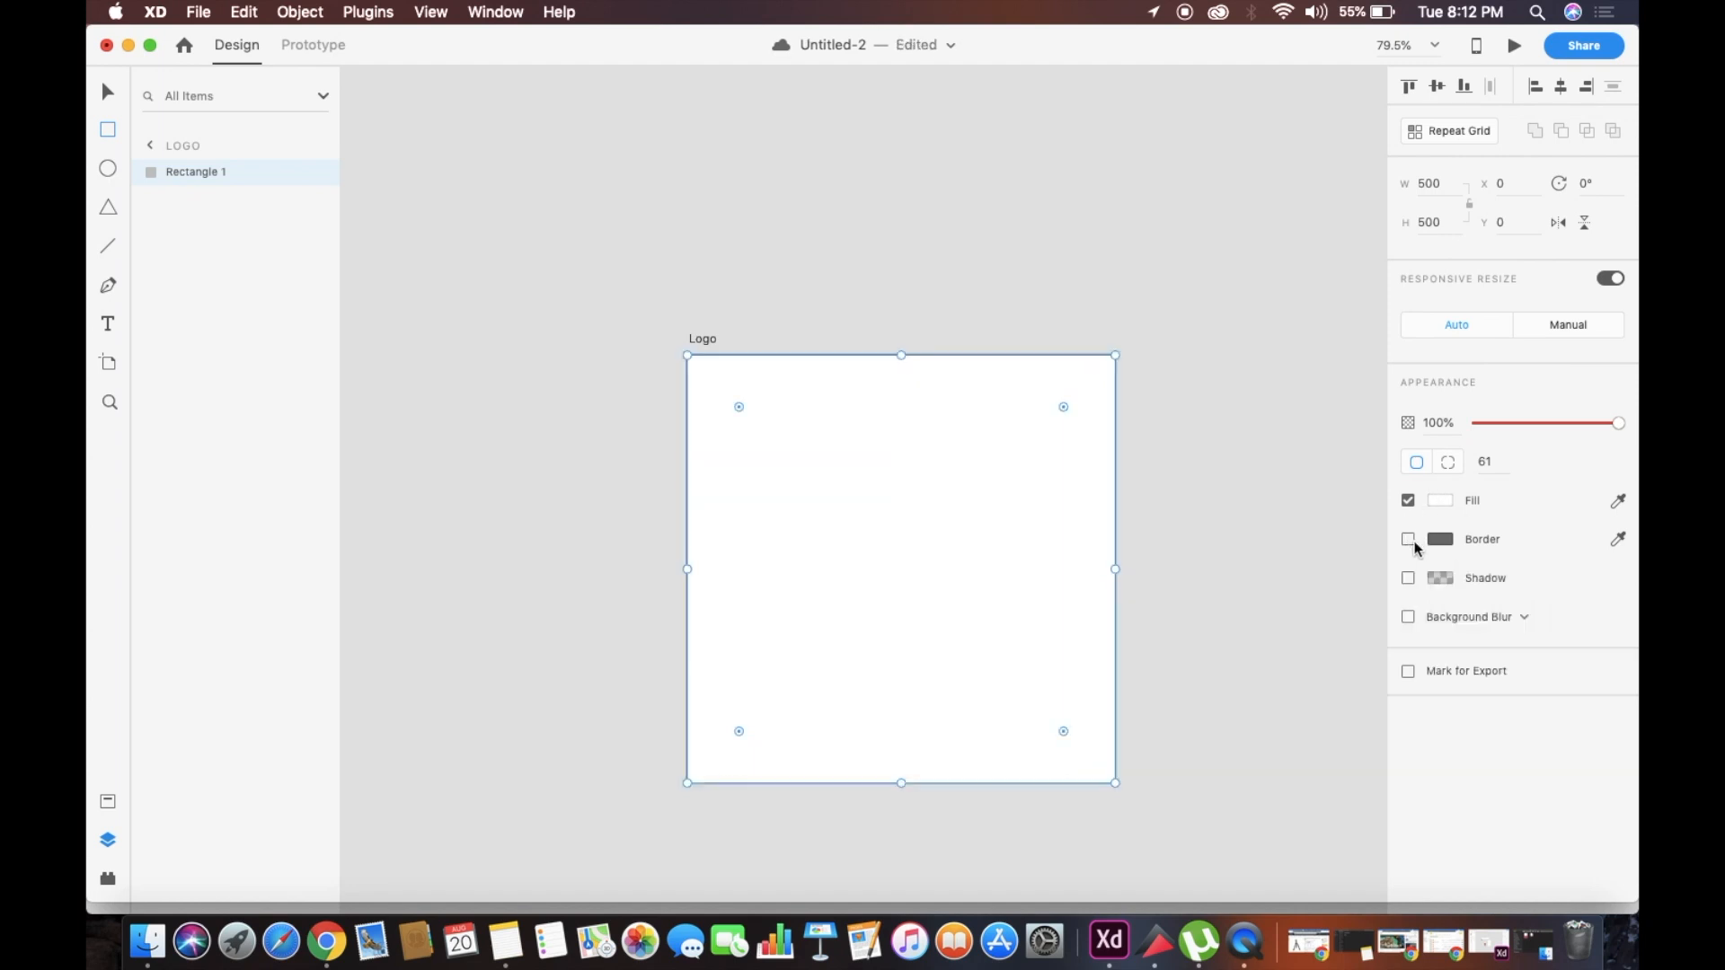
{"action": "left_click", "coordinate": [1440, 539]}
{"action": "left_click", "coordinate": [1184, 413]}
{"action": "left_click", "coordinate": [1030, 223]}
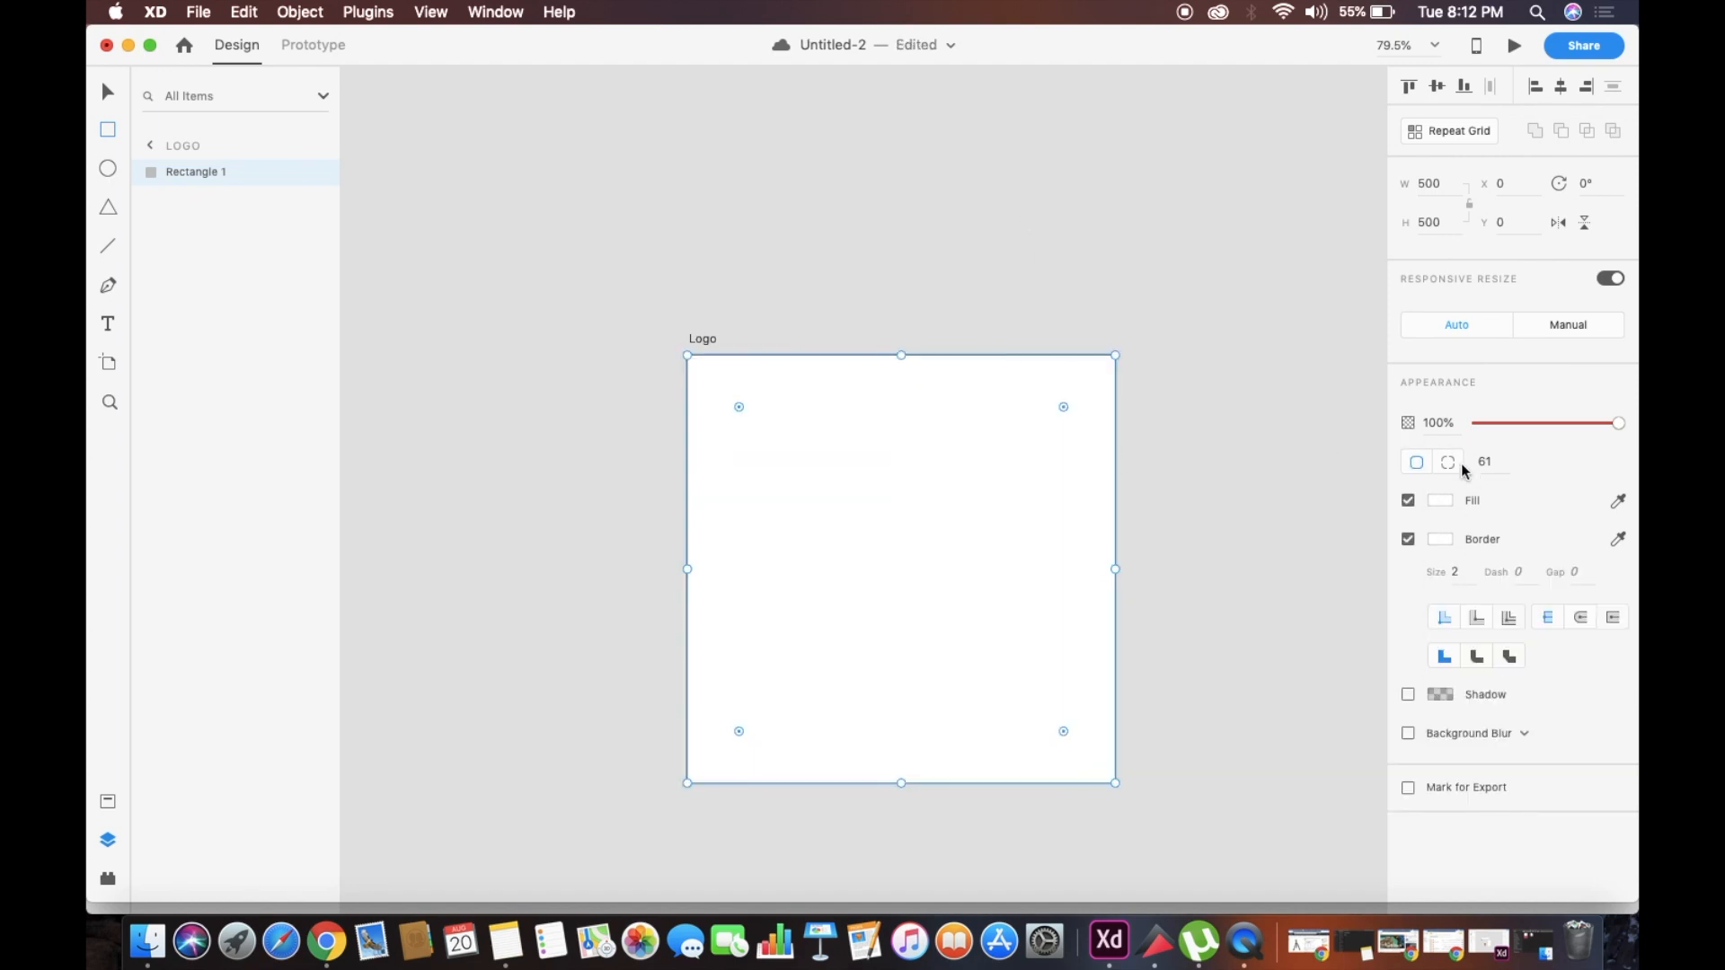
Give the rectangle a linear gradient fill and move the gradient's start point just outside its upper-left corner
{"action": "left_click", "coordinate": [1440, 500]}
{"action": "left_click", "coordinate": [1245, 369]}
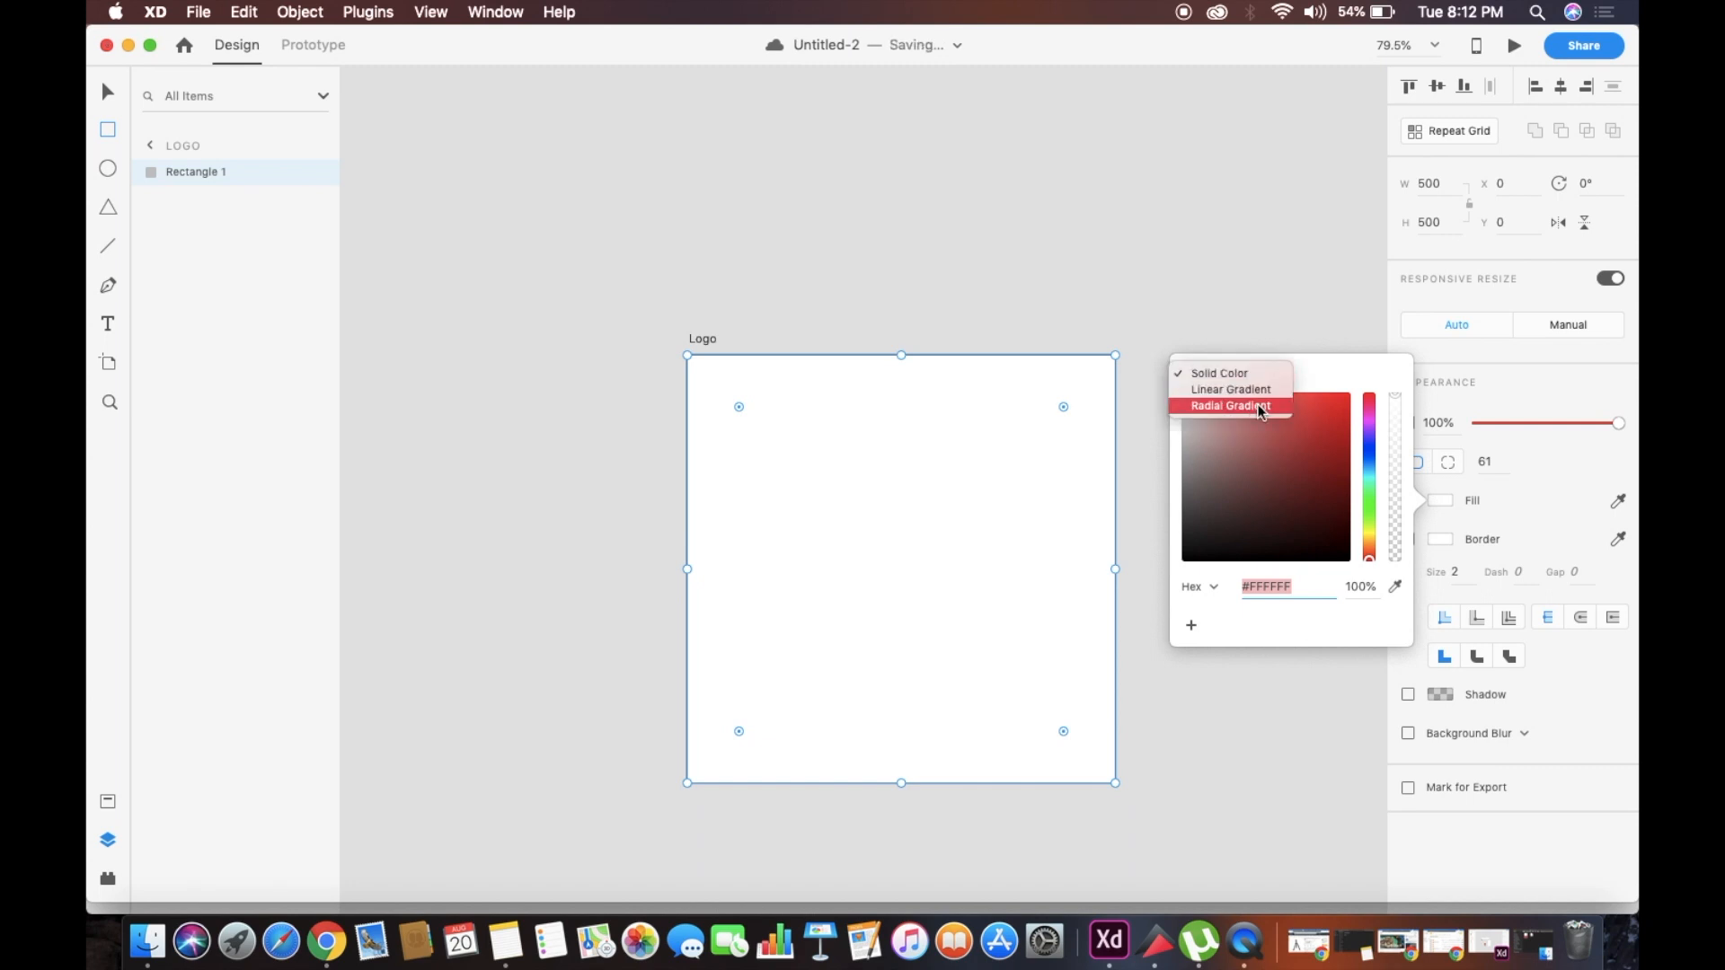
{"action": "left_click", "coordinate": [1258, 405]}
{"action": "left_click", "coordinate": [1248, 356]}
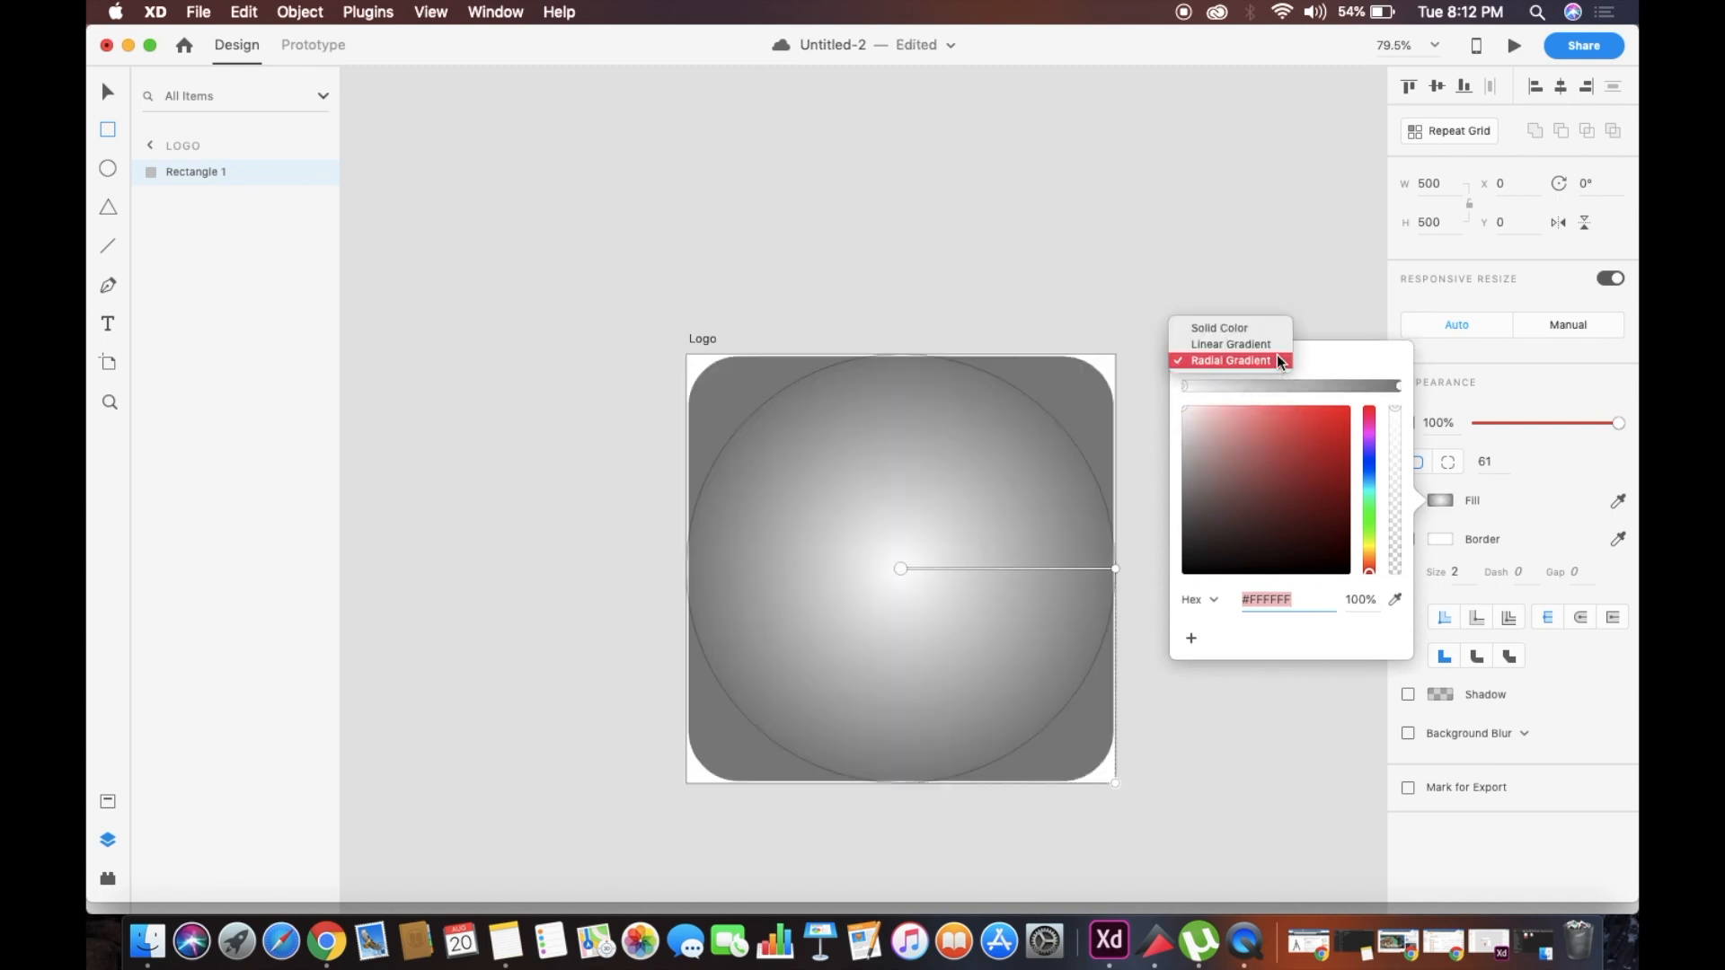
{"action": "left_click", "coordinate": [1270, 344]}
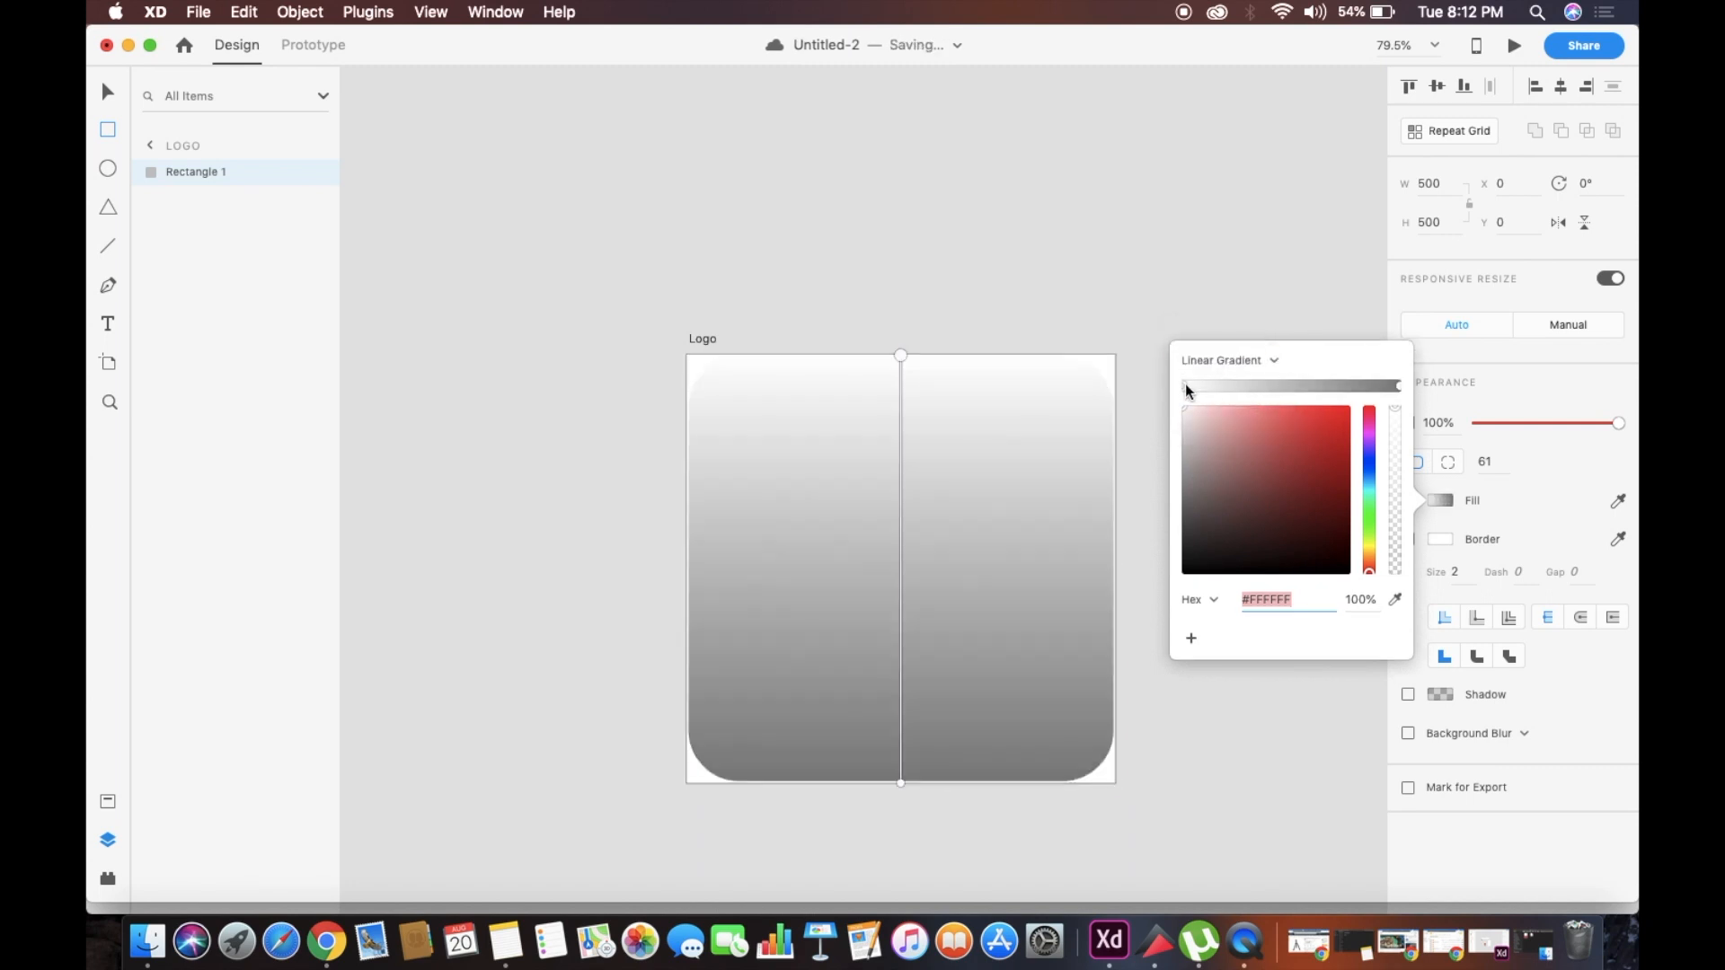
{"action": "left_click_drag", "start_coordinate": [902, 355], "coordinate": [660, 384]}
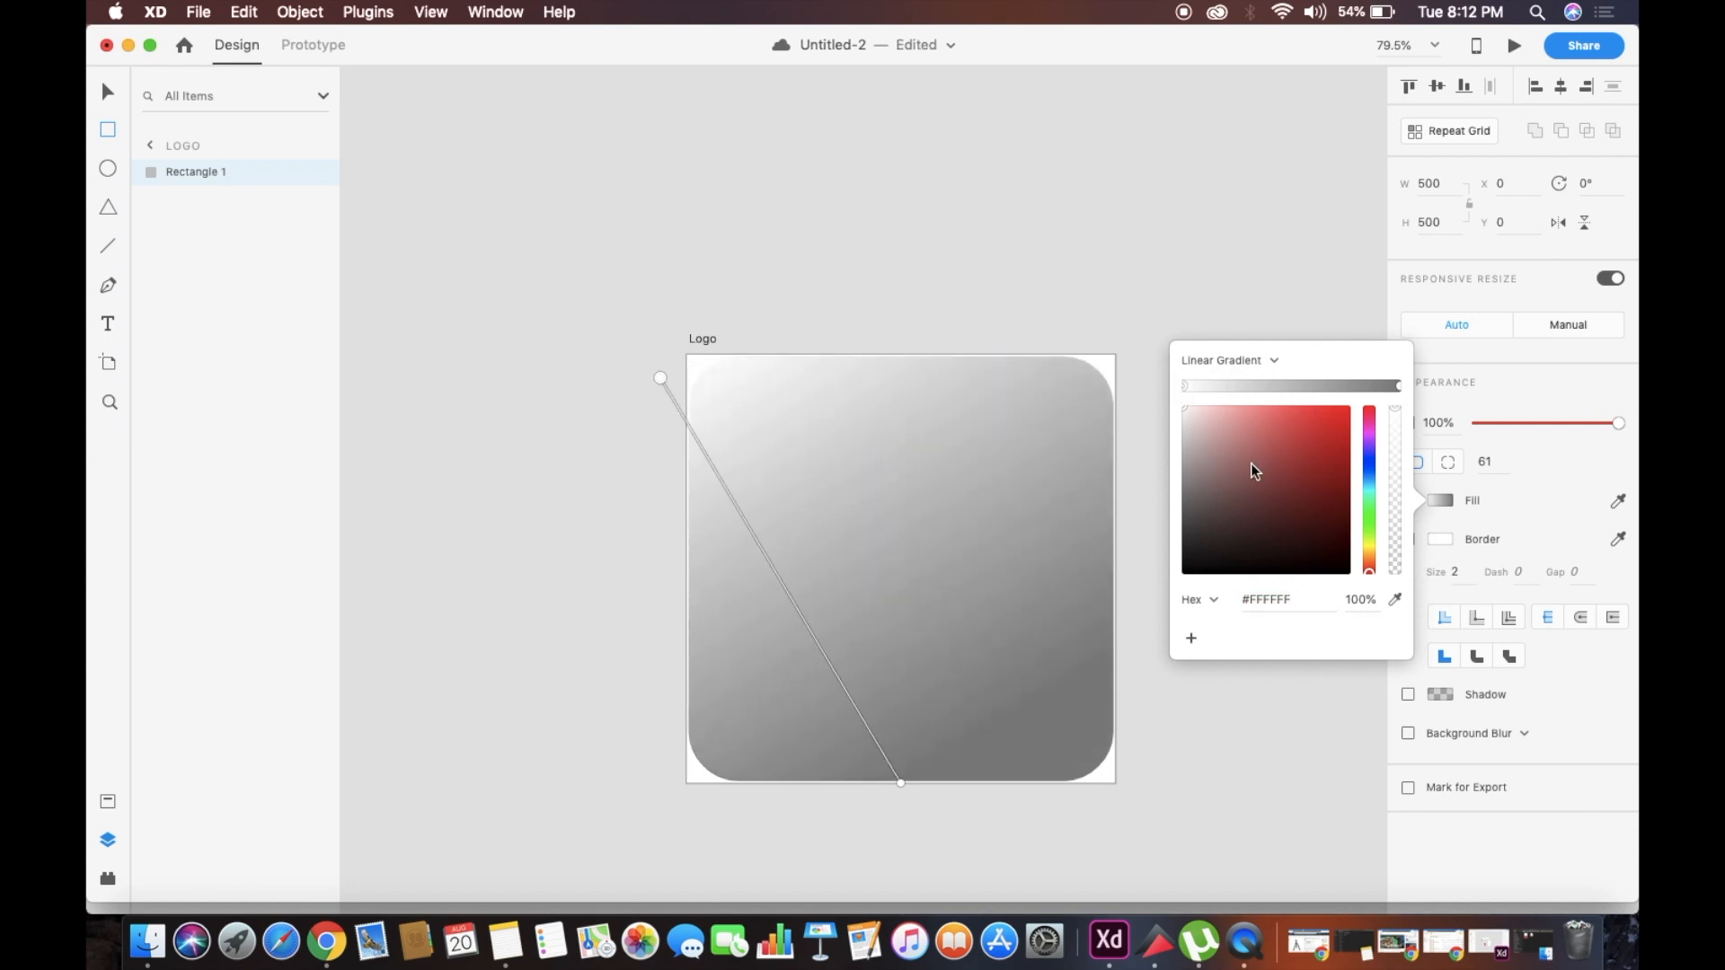
Color the gradient from yellow #FFE626 at the start stop to purple-magenta at the end stop
{"action": "mouse_move", "coordinate": [1372, 577]}
{"action": "left_mouse_down"}
{"action": "mouse_move", "coordinate": [1371, 424]}
{"action": "mouse_move", "coordinate": [1382, 551]}
{"action": "left_mouse_up"}
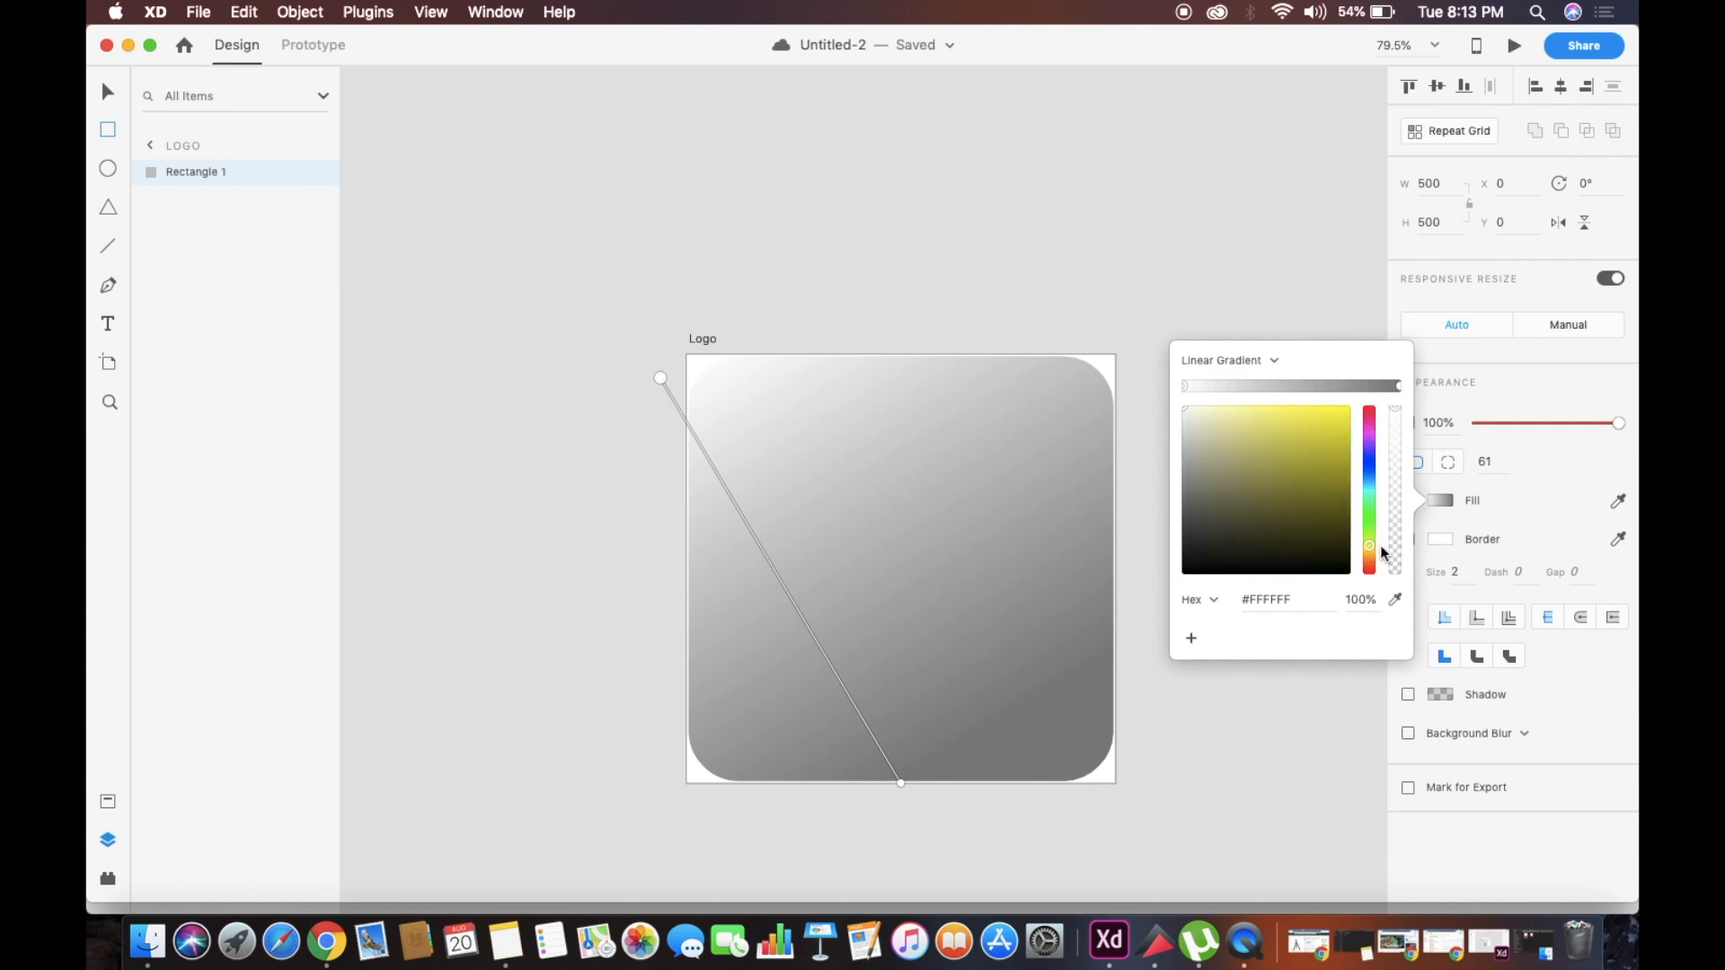
{"action": "left_click", "coordinate": [1324, 407]}
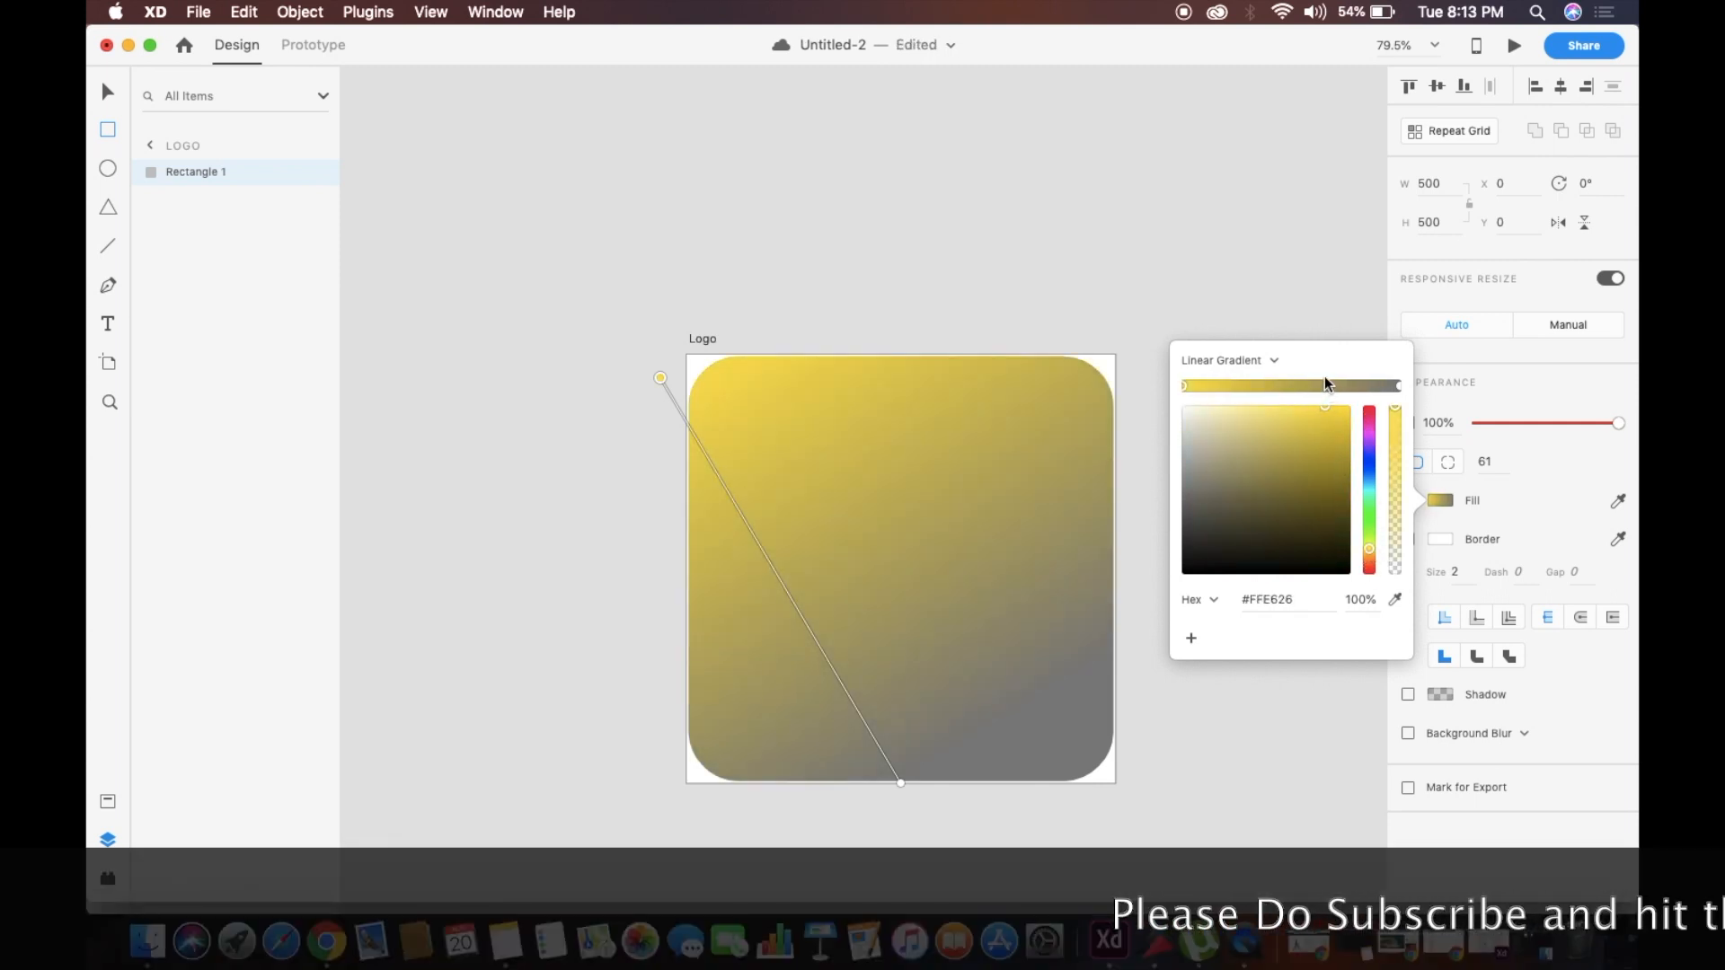
{"action": "left_click", "coordinate": [1399, 386]}
{"action": "left_click", "coordinate": [1369, 436]}
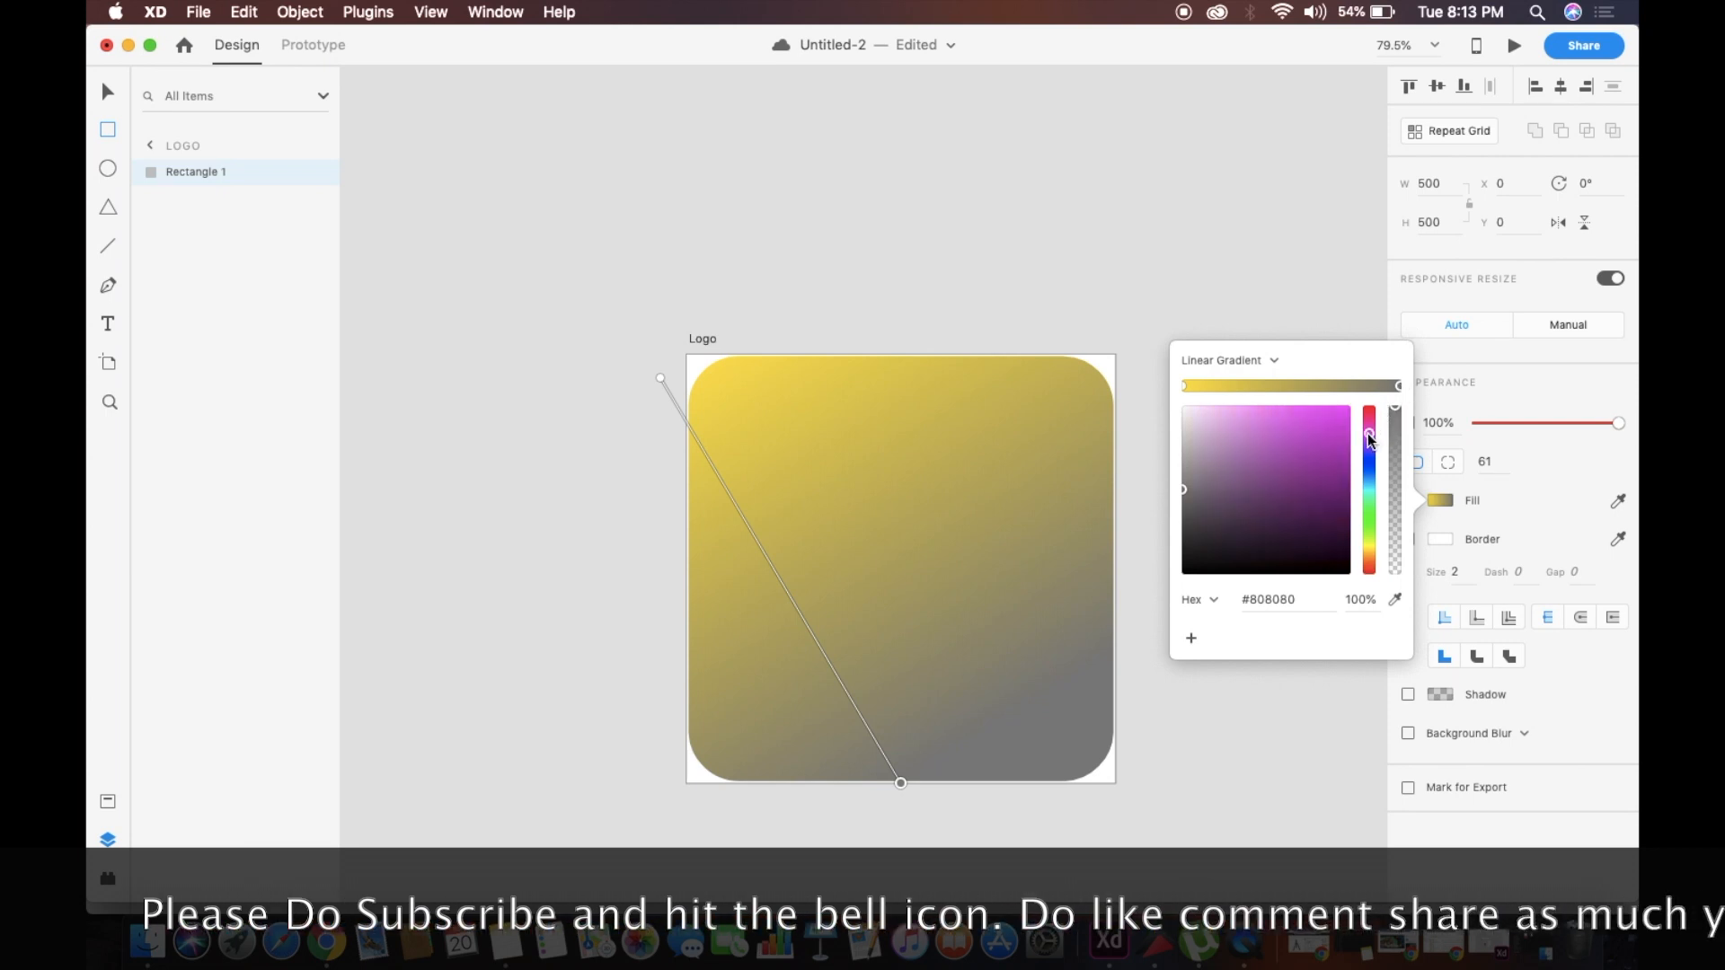
{"action": "left_click", "coordinate": [1335, 421]}
{"action": "left_click", "coordinate": [958, 437]}
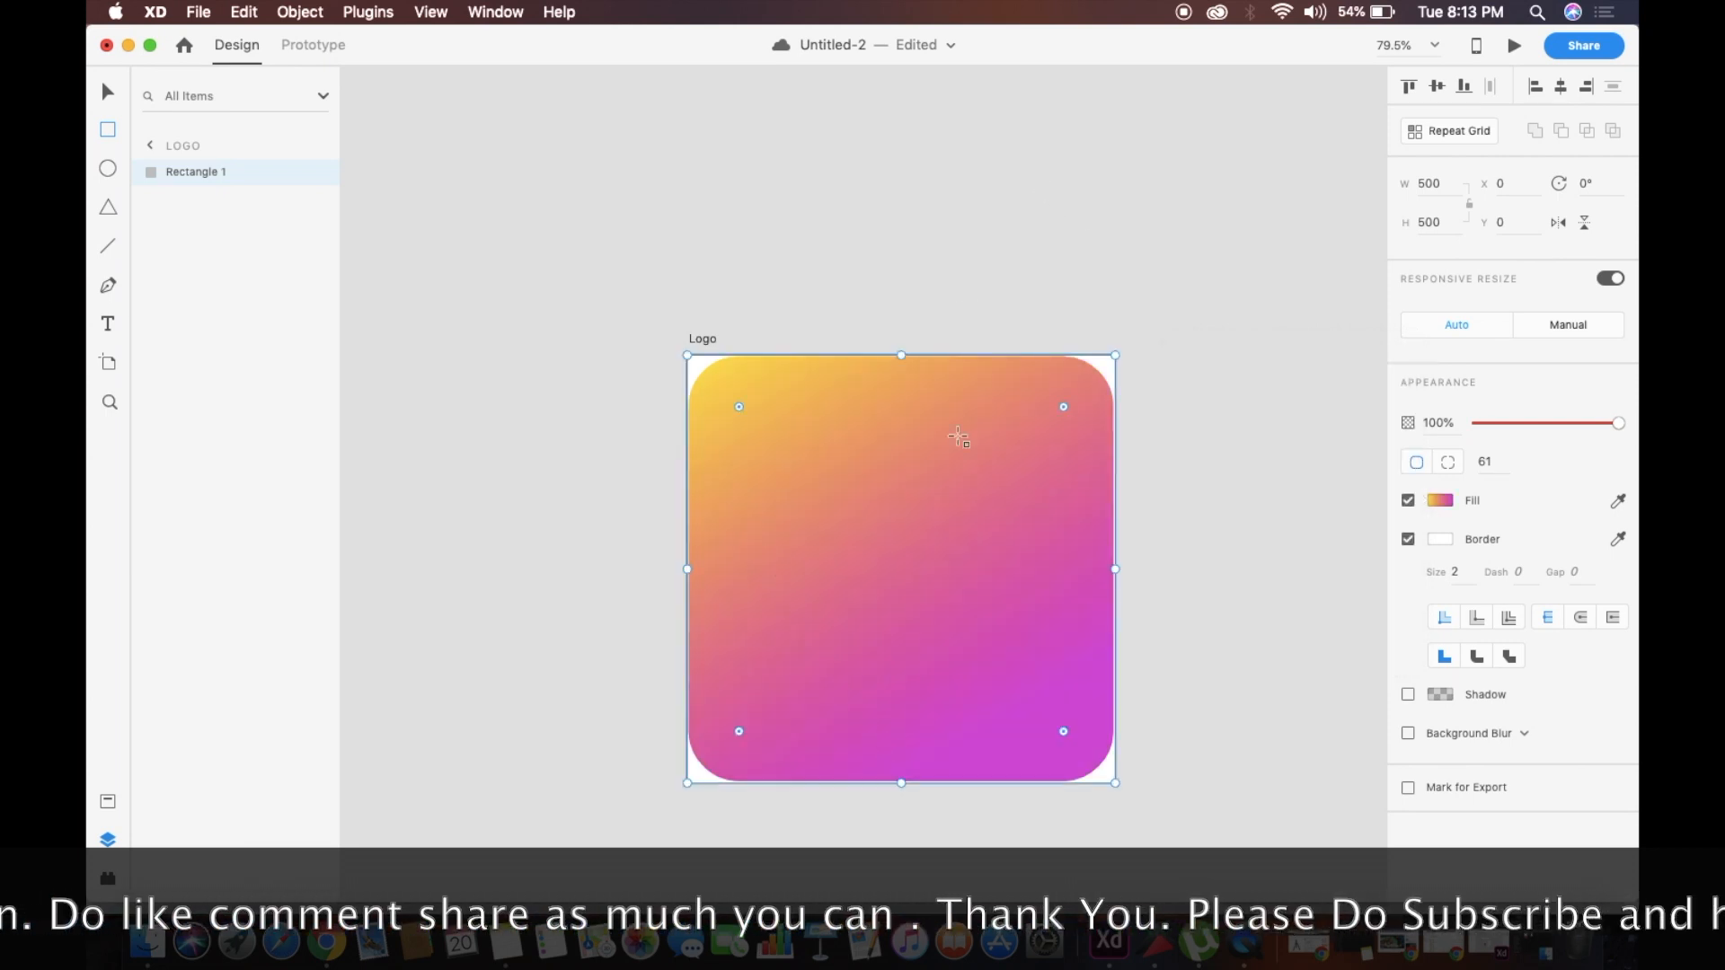
Re-angle the rectangle's gradient diagonally by lowering its start point slightly and moving its end point toward the lower-right corner
{"action": "left_click", "coordinate": [1440, 502]}
{"action": "left_click_drag", "start_coordinate": [660, 379], "coordinate": [659, 446]}
{"action": "scroll", "coordinate": [595, 456], "scroll_direction": "right", "scroll_amount": 5}
{"action": "scroll", "coordinate": [596, 456], "scroll_direction": "down", "scroll_amount": 2}
{"action": "left_click_drag", "start_coordinate": [789, 731], "coordinate": [981, 715]}
{"action": "left_click", "coordinate": [1105, 605]}
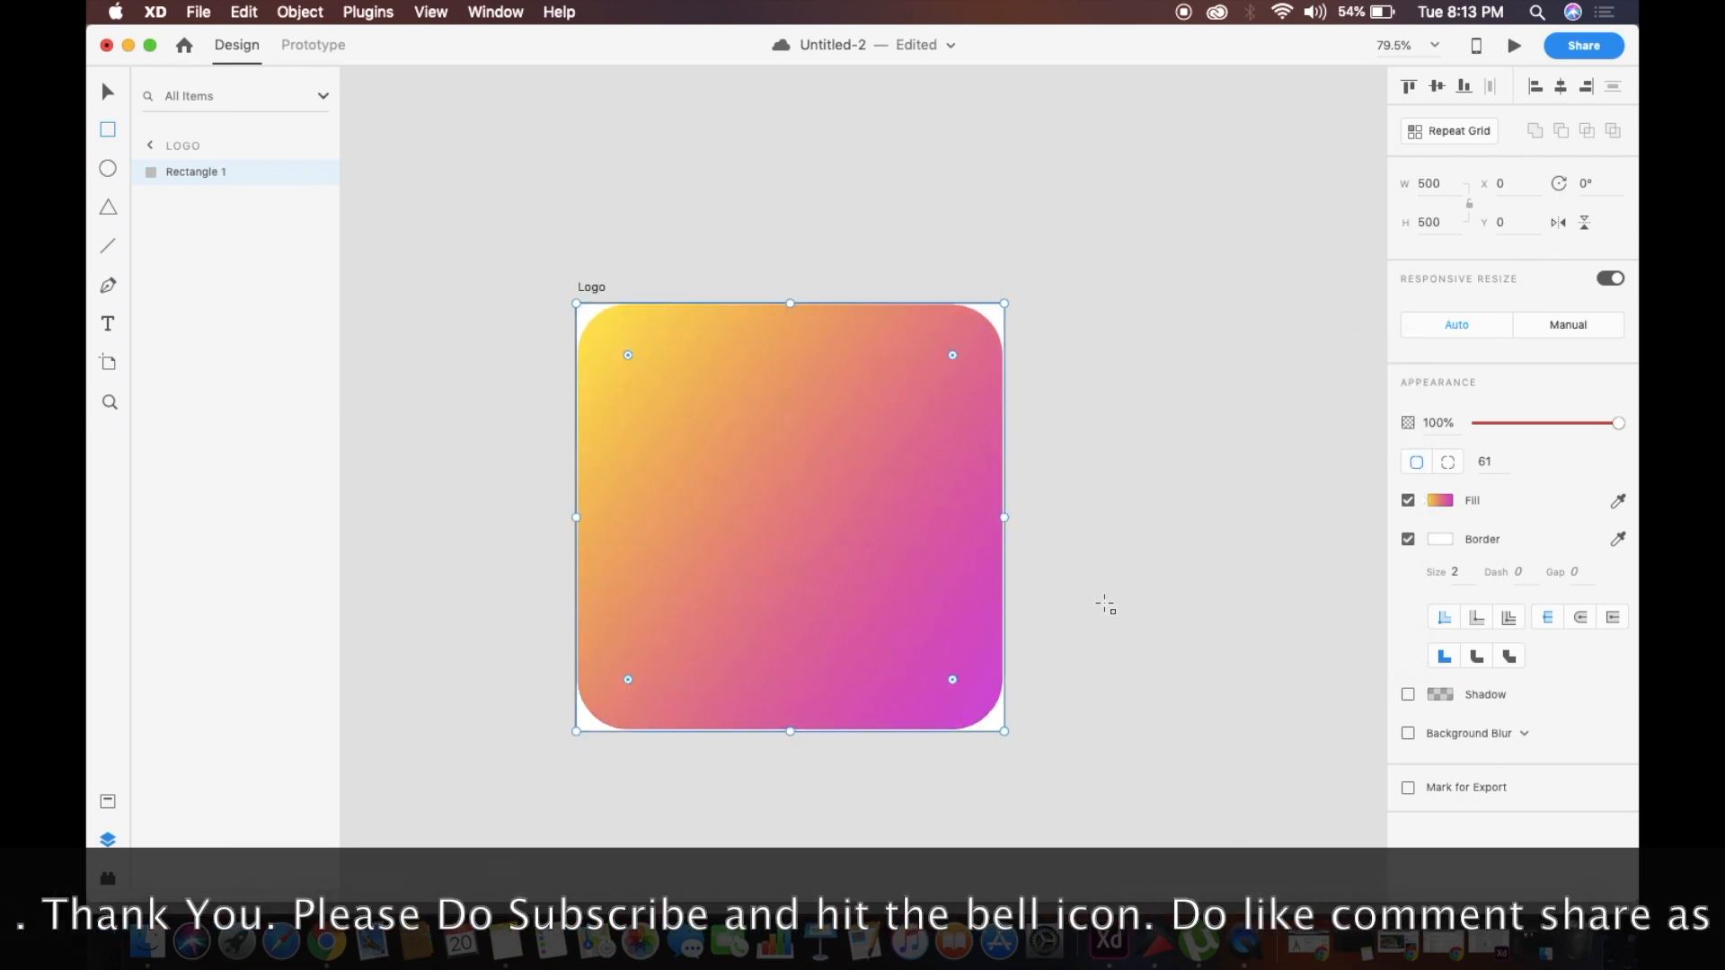
Fill the Logo artboard's background with black
{"action": "scroll", "coordinate": [1095, 619], "scroll_direction": "down", "scroll_amount": 1}
{"action": "left_click", "coordinate": [600, 293]}
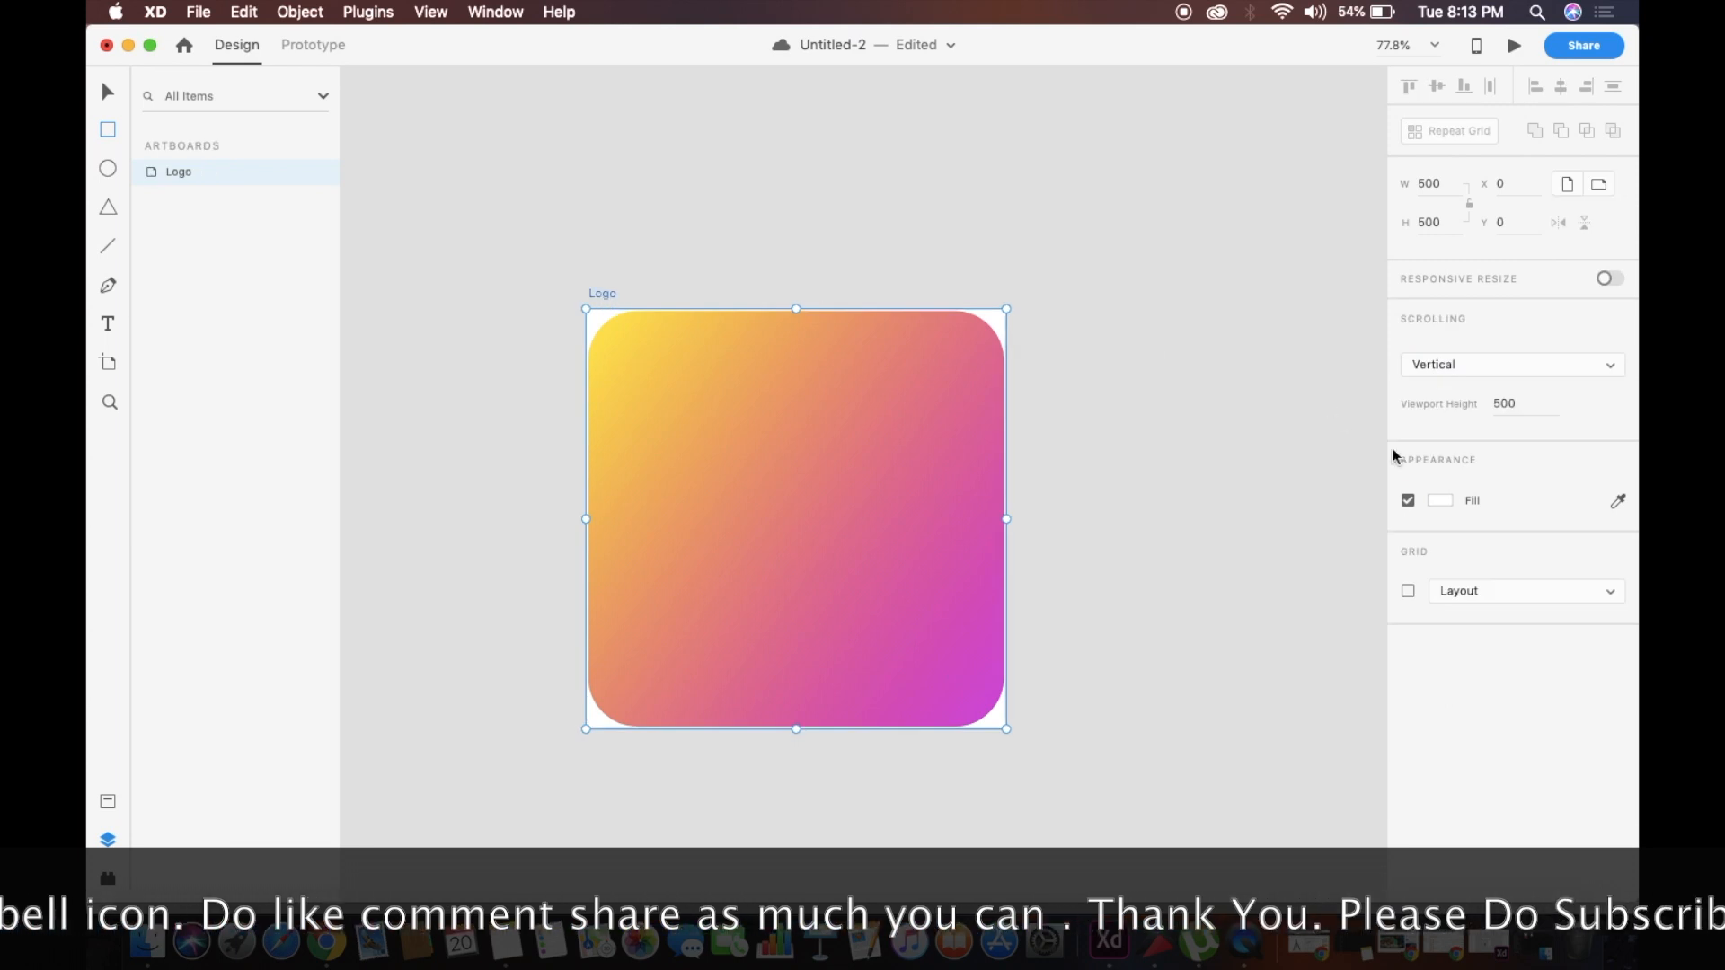
{"action": "left_click", "coordinate": [1448, 500]}
{"action": "left_click_drag", "start_coordinate": [1280, 507], "coordinate": [1039, 726]}
{"action": "left_click", "coordinate": [1044, 690]}
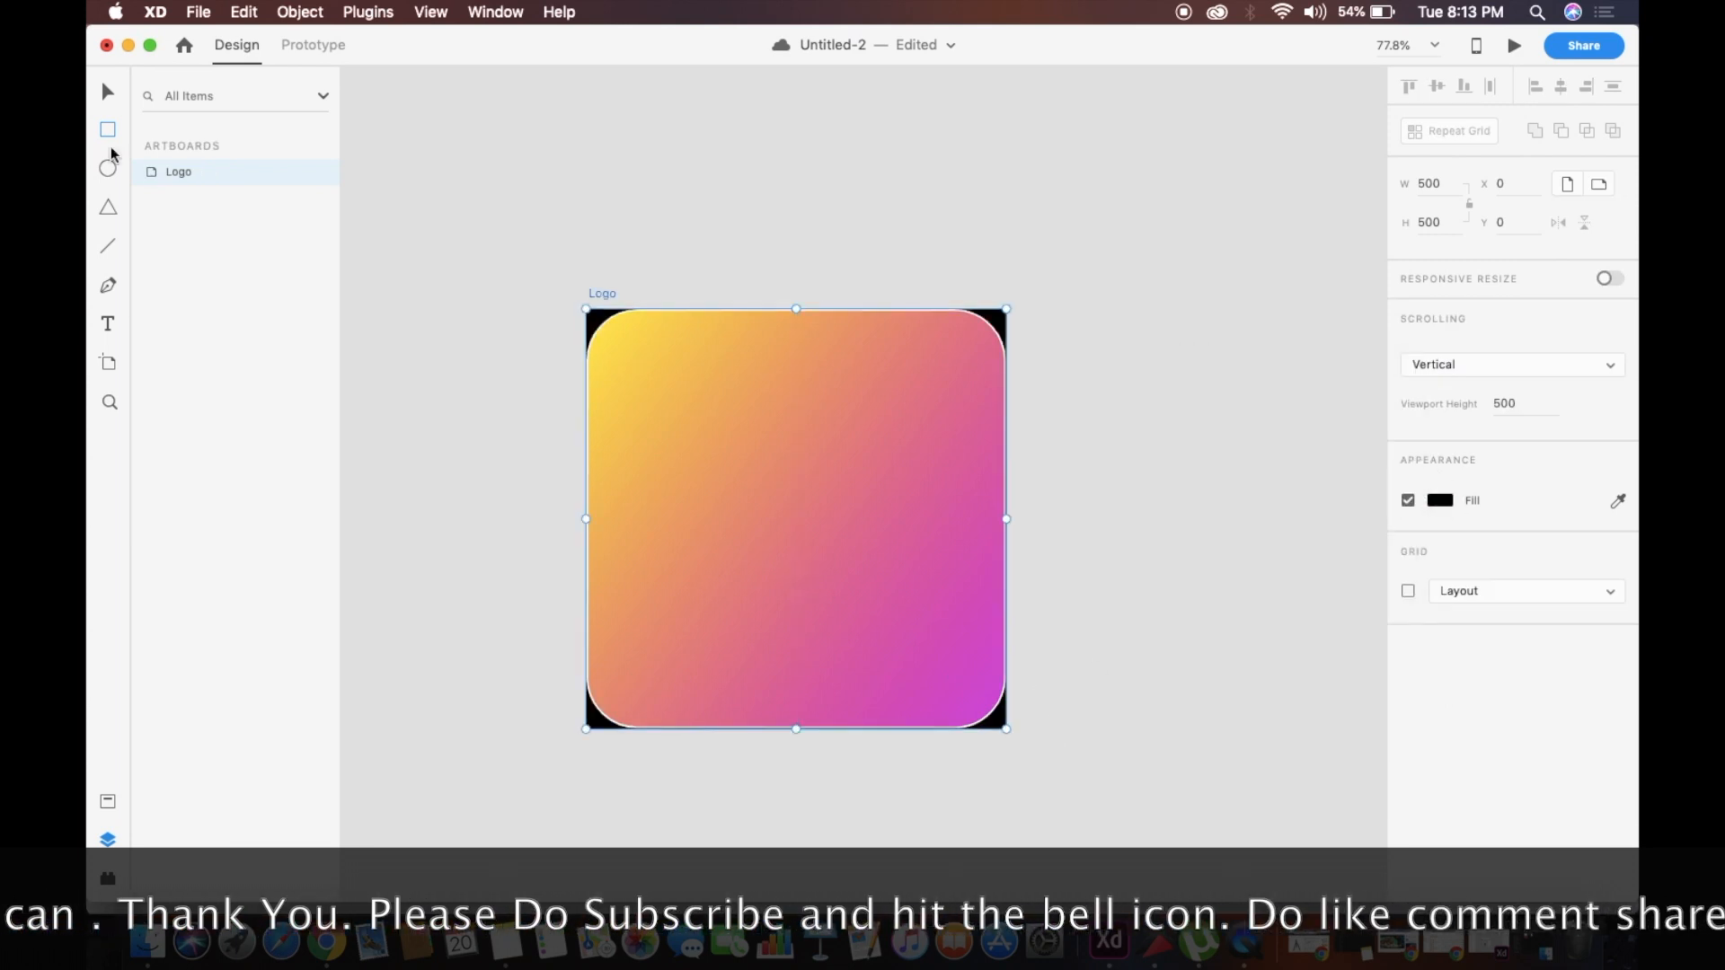
Set the gradient rectangle's border size to 10 and increase its corner radius to about 102
{"action": "left_click", "coordinate": [697, 377]}
{"action": "left_click_drag", "start_coordinate": [651, 379], "coordinate": [654, 378]}
{"action": "scroll", "coordinate": [898, 406], "scroll_direction": "up", "scroll_amount": 5}
{"action": "scroll", "coordinate": [898, 406], "scroll_direction": "down", "scroll_amount": 5}
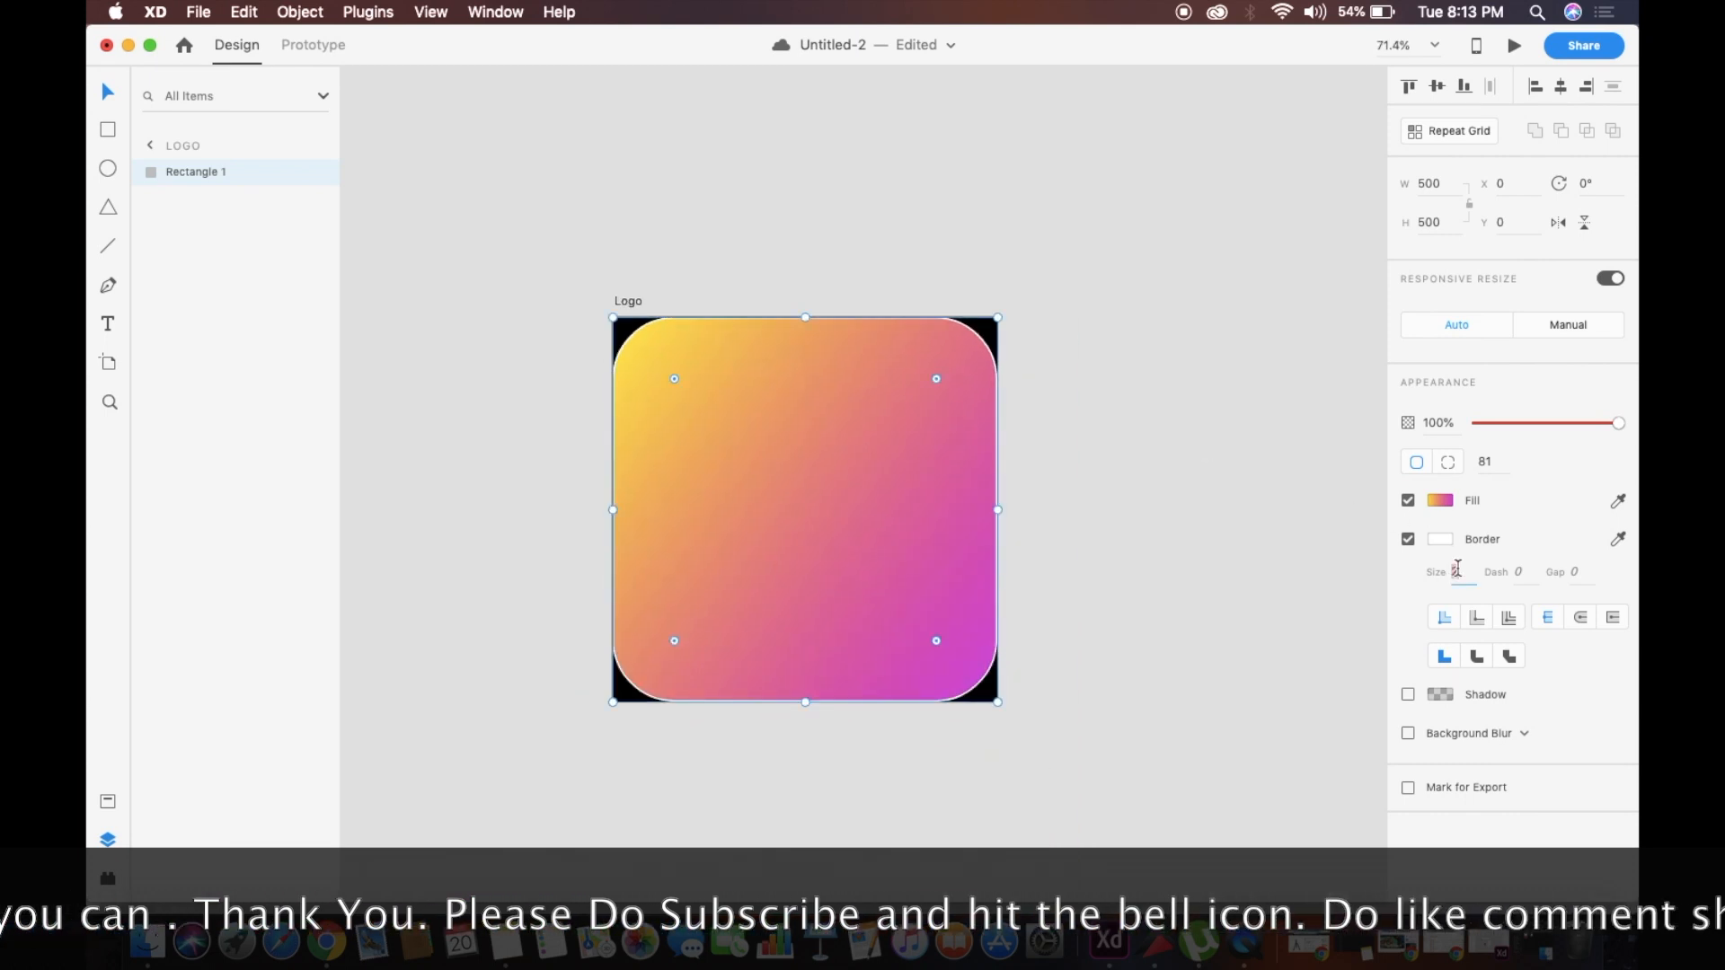
{"action": "type", "text": "5"}
{"action": "key", "text": "Return"}
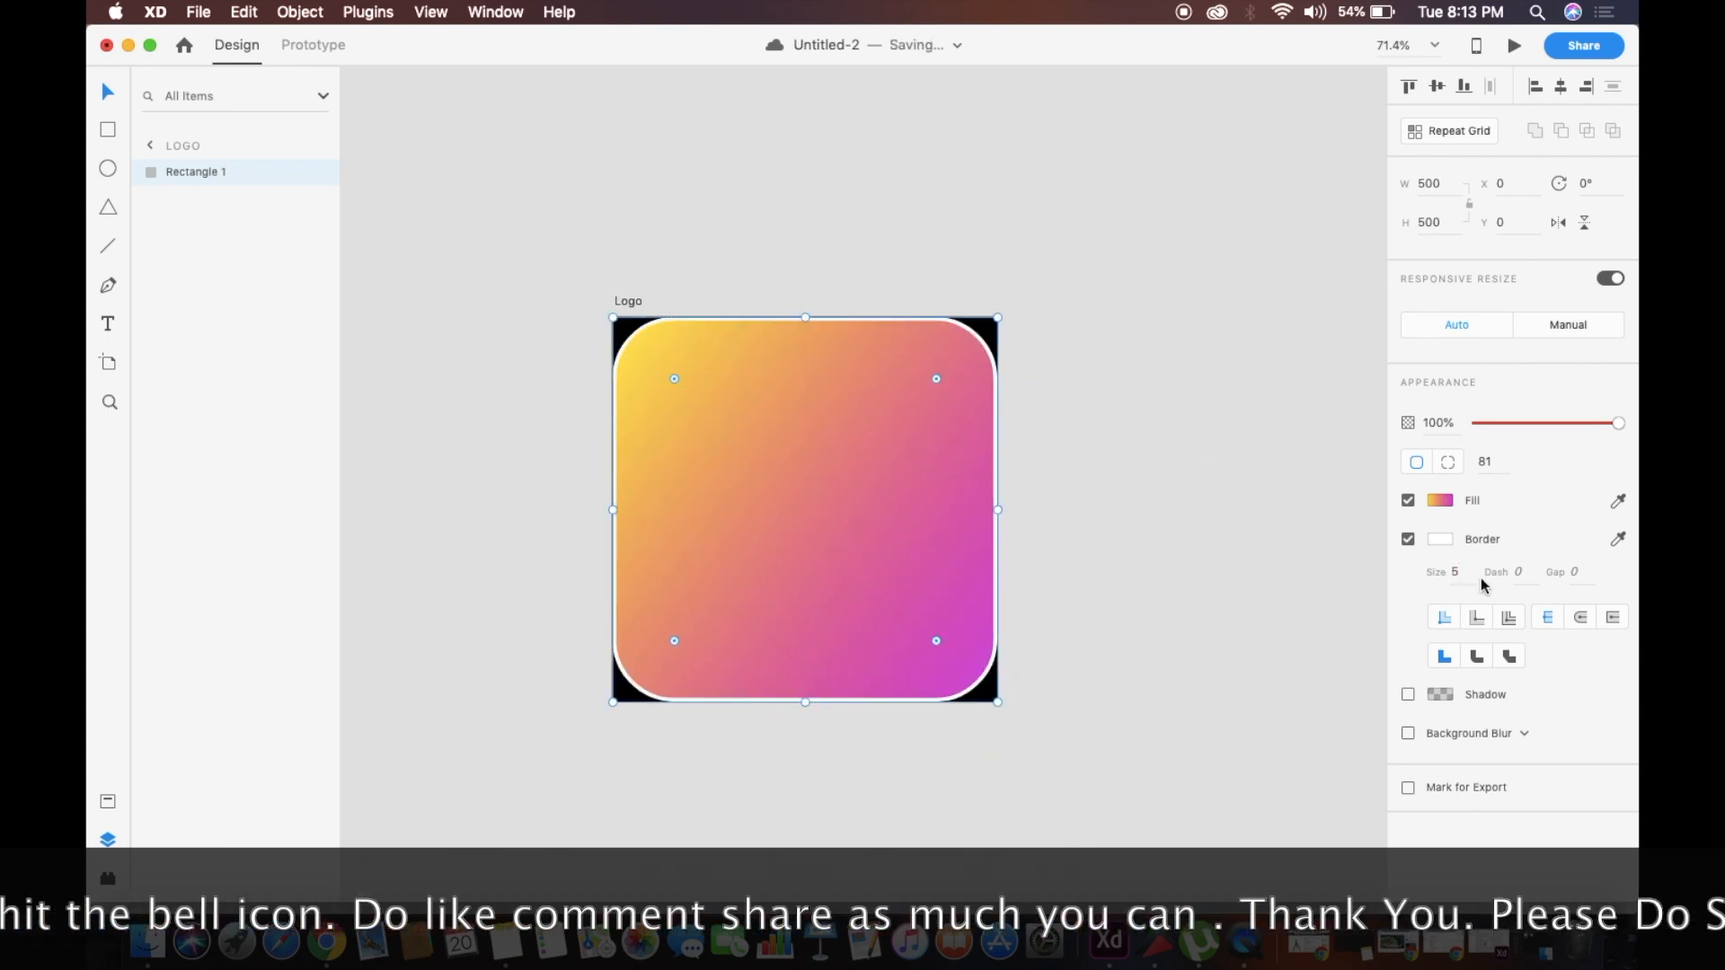
{"action": "left_click", "coordinate": [1473, 572]}
{"action": "key", "text": "Return"}
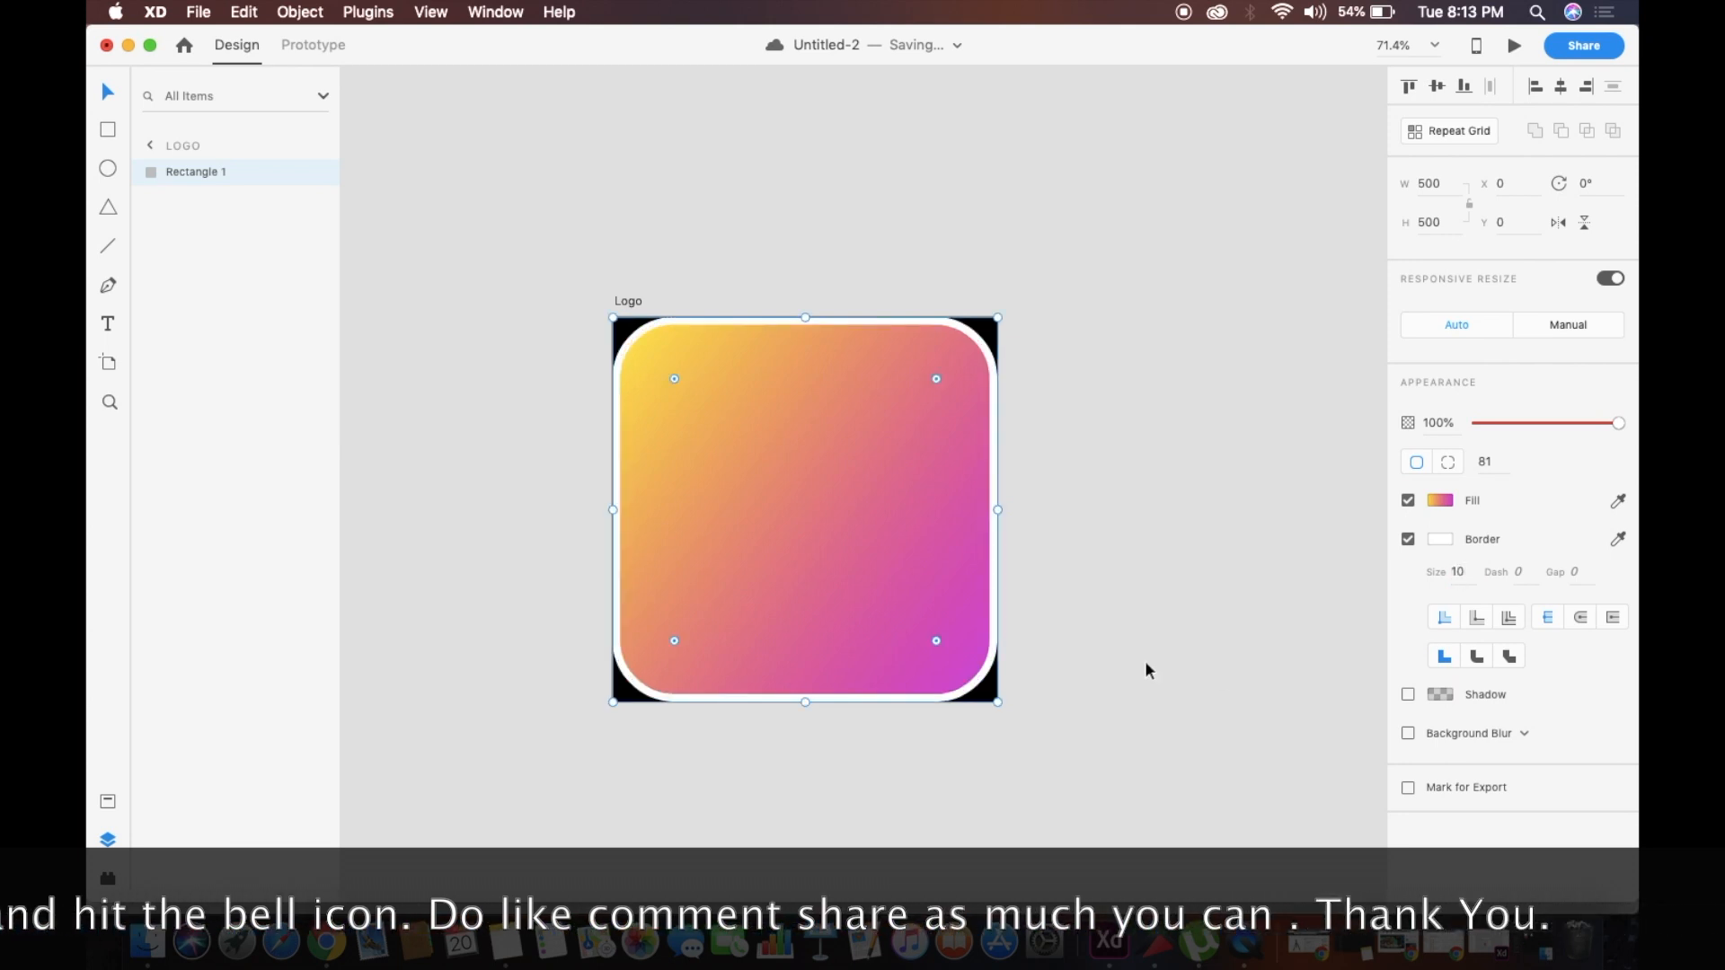
{"action": "left_click_drag", "start_coordinate": [676, 381], "coordinate": [676, 390]}
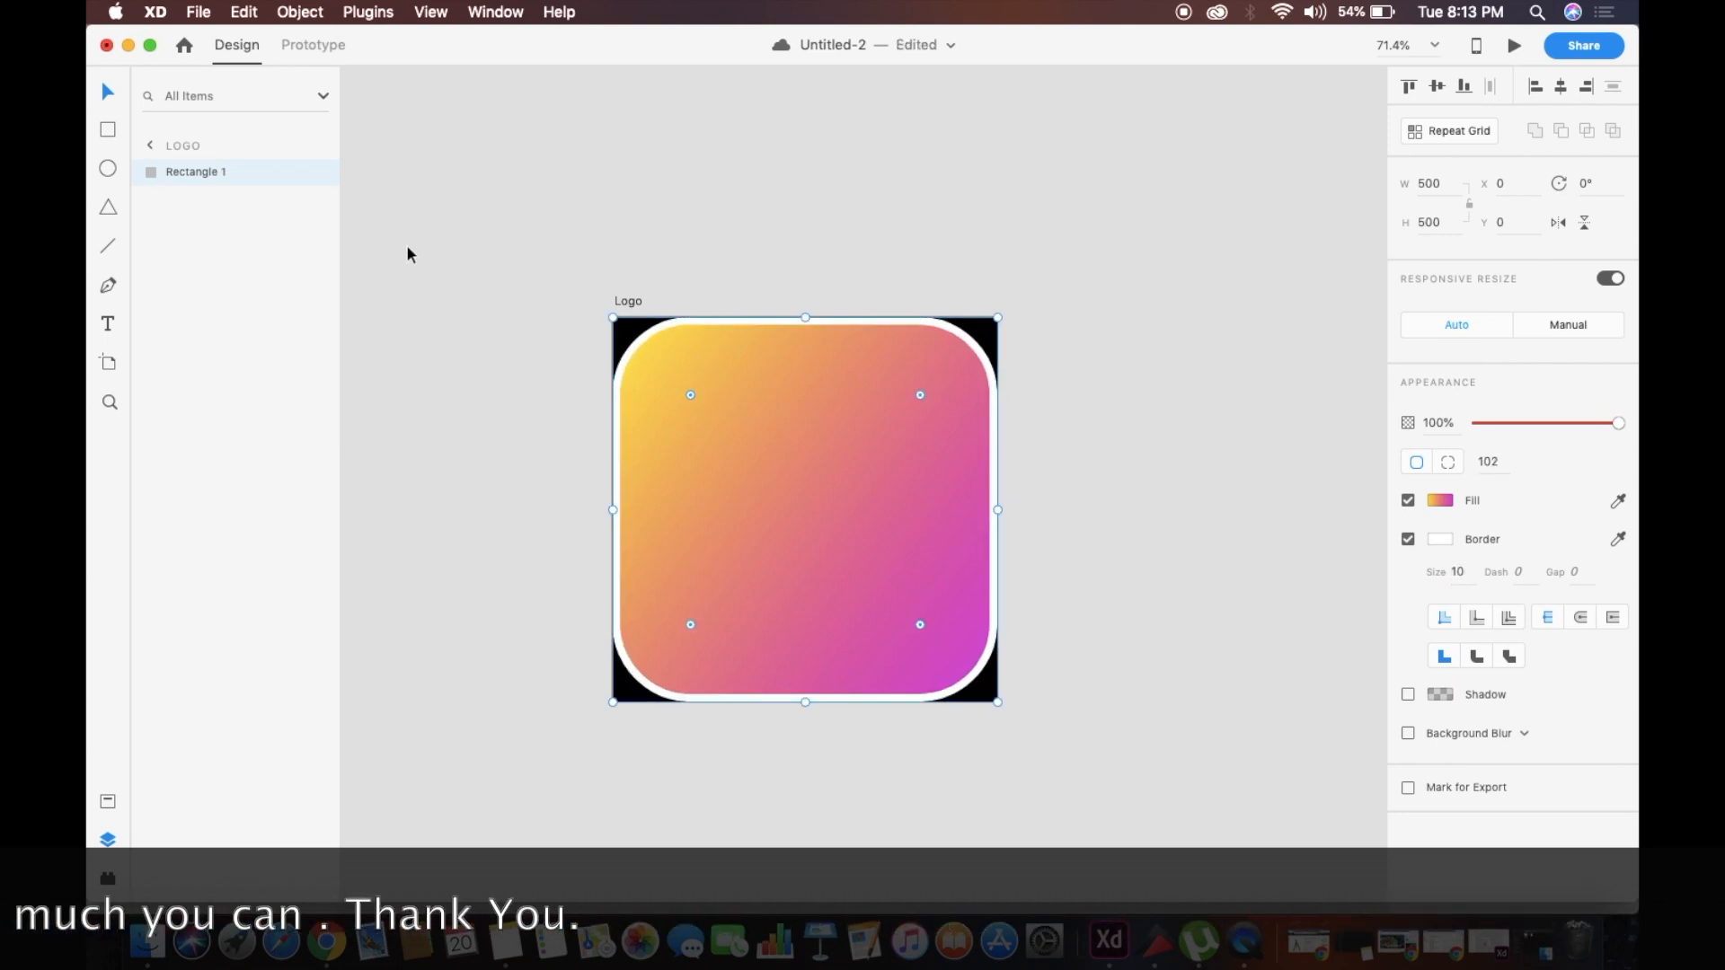
{"action": "left_click", "coordinate": [436, 264]}
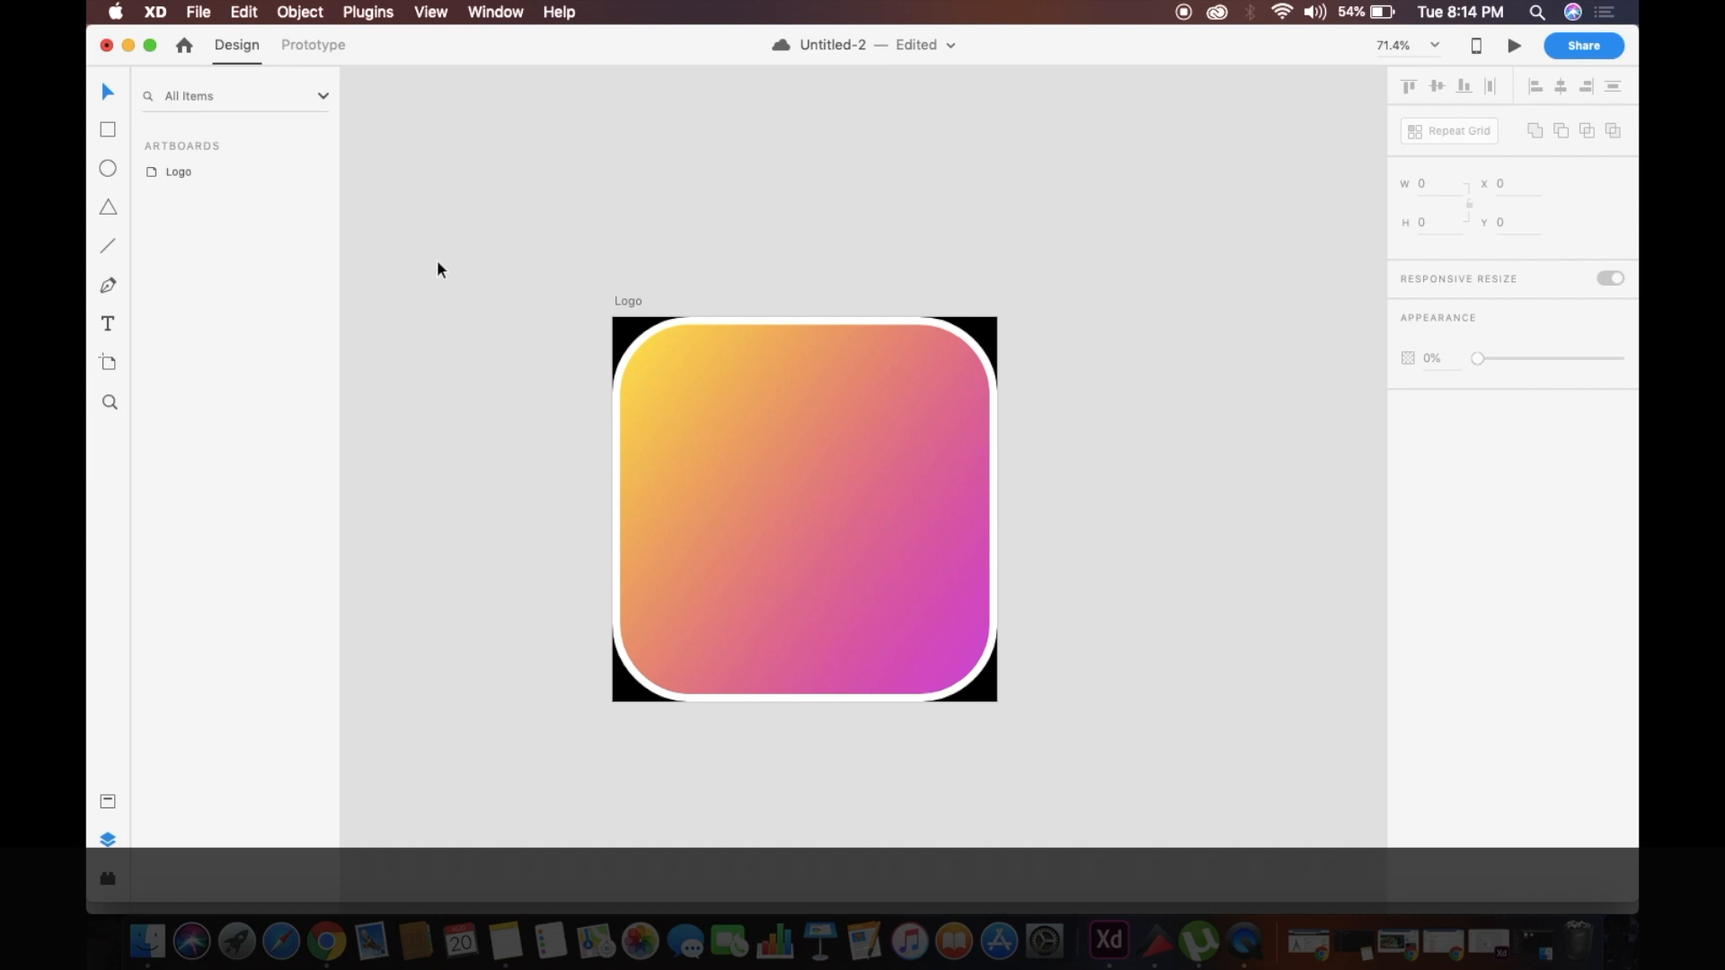
Add a text area about 138 × 183 over the gradient rectangle's upper part, containing the letter P at font size 60
{"action": "scroll", "coordinate": [437, 260], "scroll_direction": "down", "scroll_amount": 1}
{"action": "scroll", "coordinate": [532, 299], "scroll_direction": "left", "scroll_amount": 1}
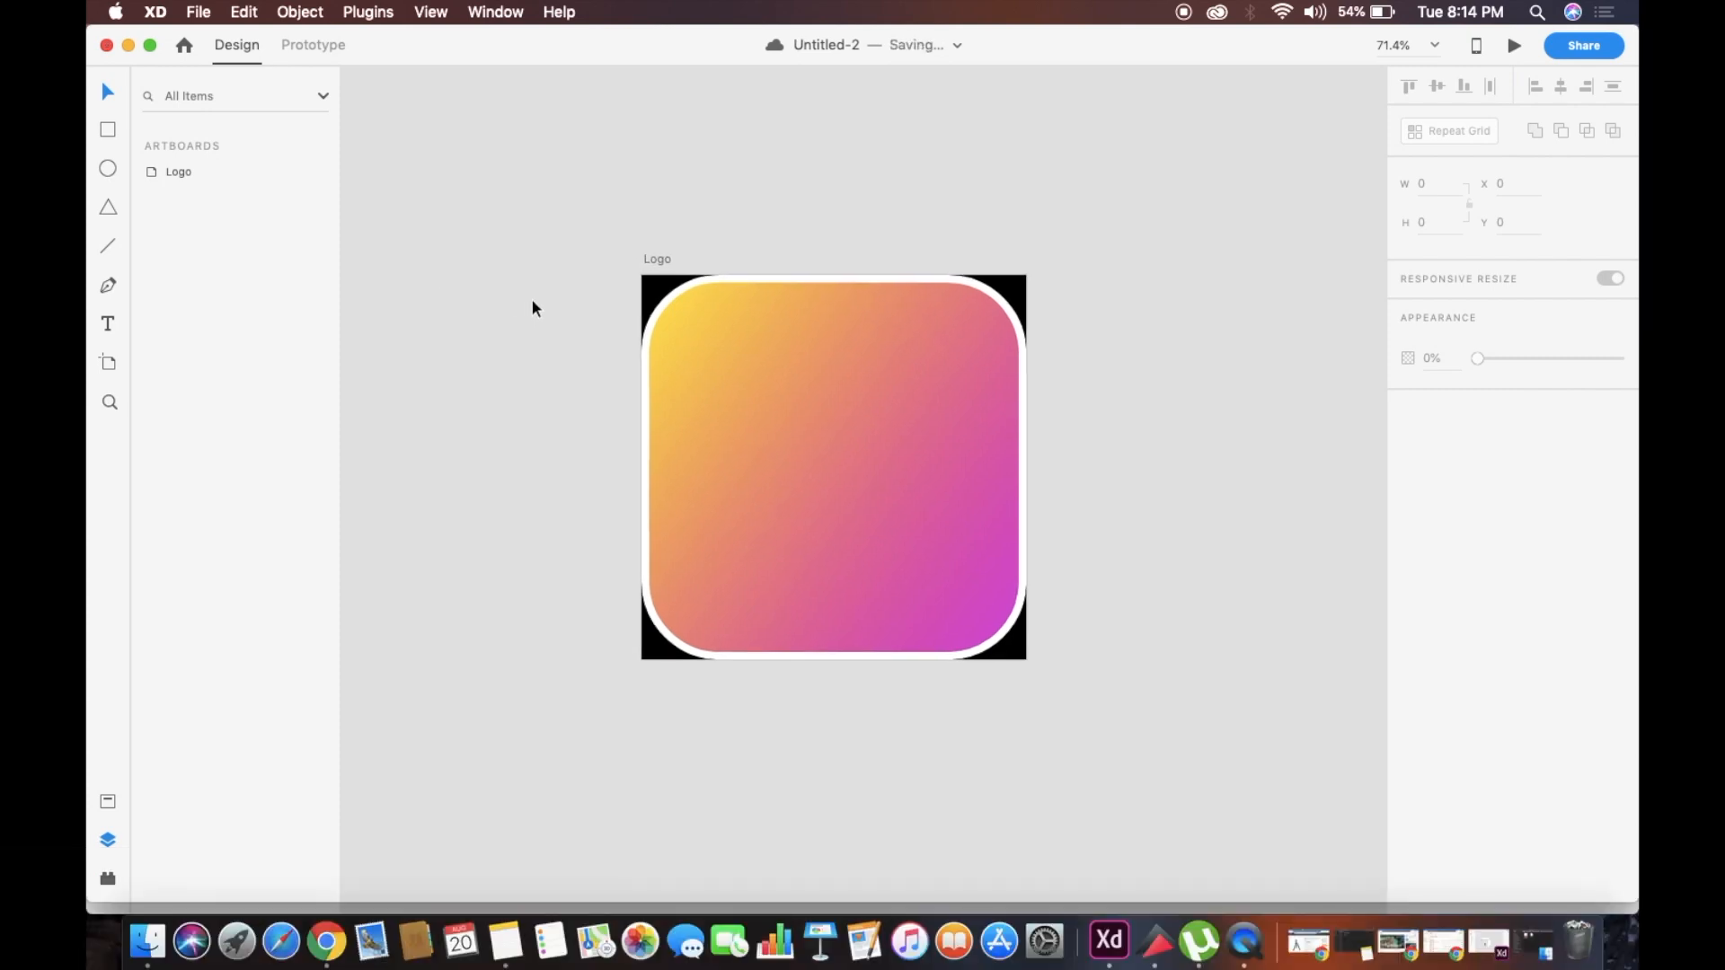
{"action": "left_click", "coordinate": [108, 169]}
{"action": "scroll", "coordinate": [455, 377], "scroll_direction": "right", "scroll_amount": 2}
{"action": "left_click", "coordinate": [108, 323]}
{"action": "left_click_drag", "start_coordinate": [675, 331], "coordinate": [783, 473]}
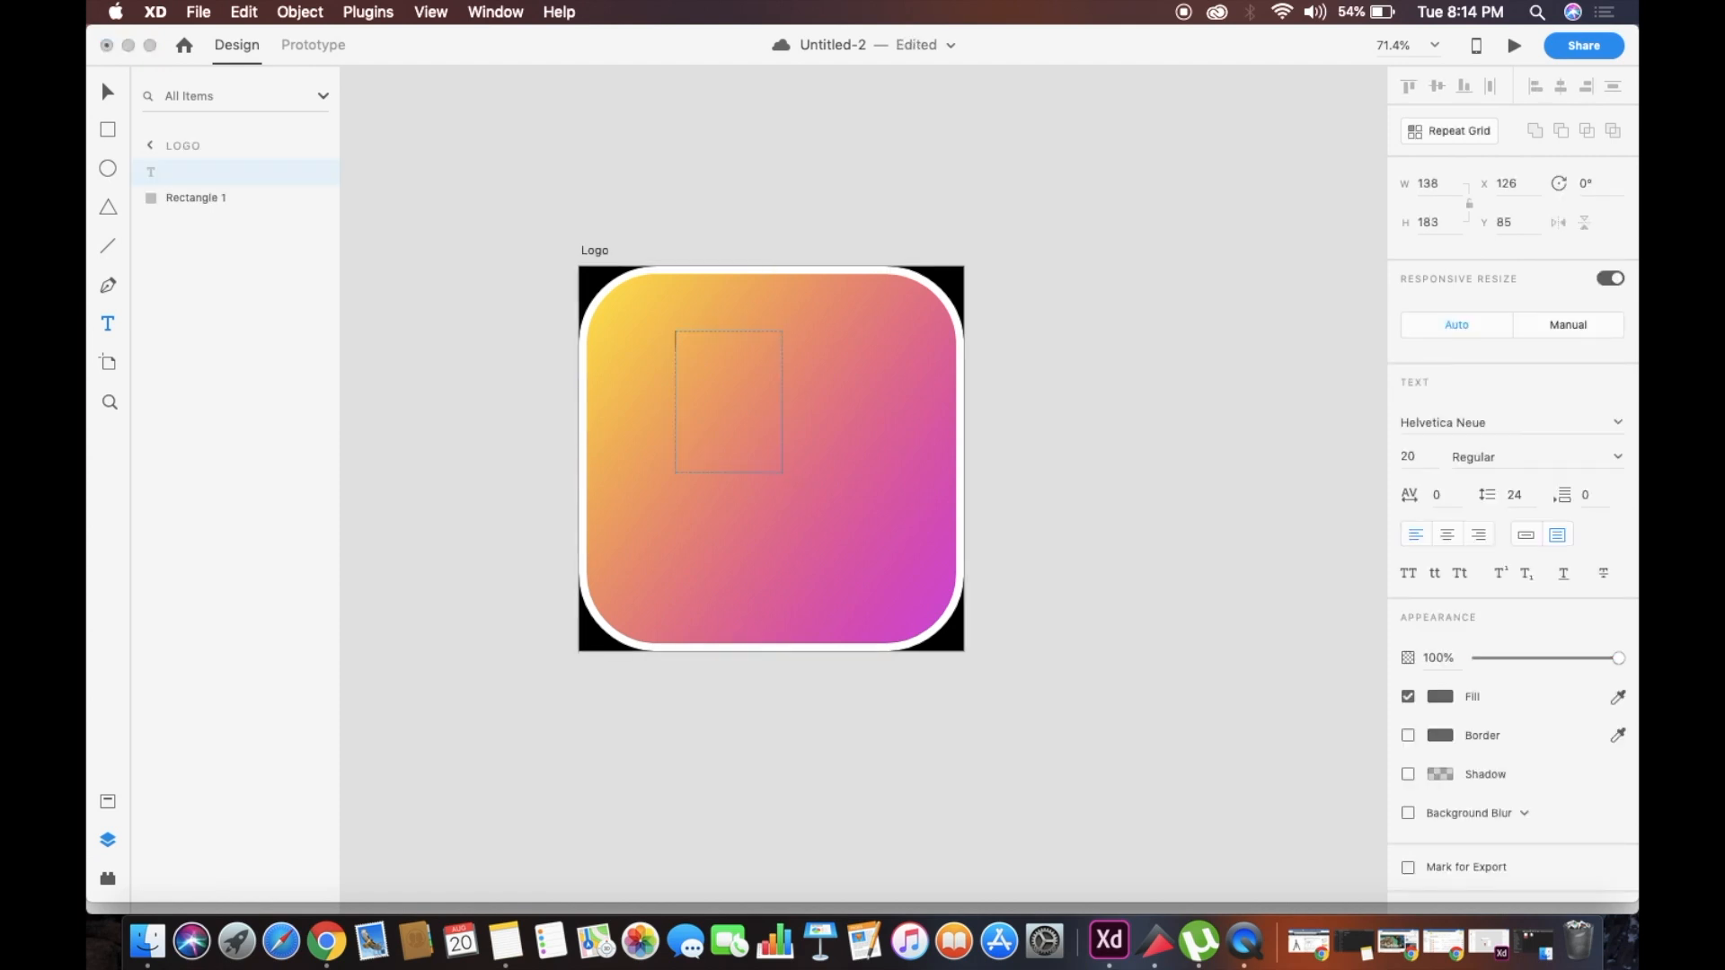
{"action": "left_click", "coordinate": [1431, 455]}
{"action": "type", "text": "60"}
{"action": "key", "text": "Return"}
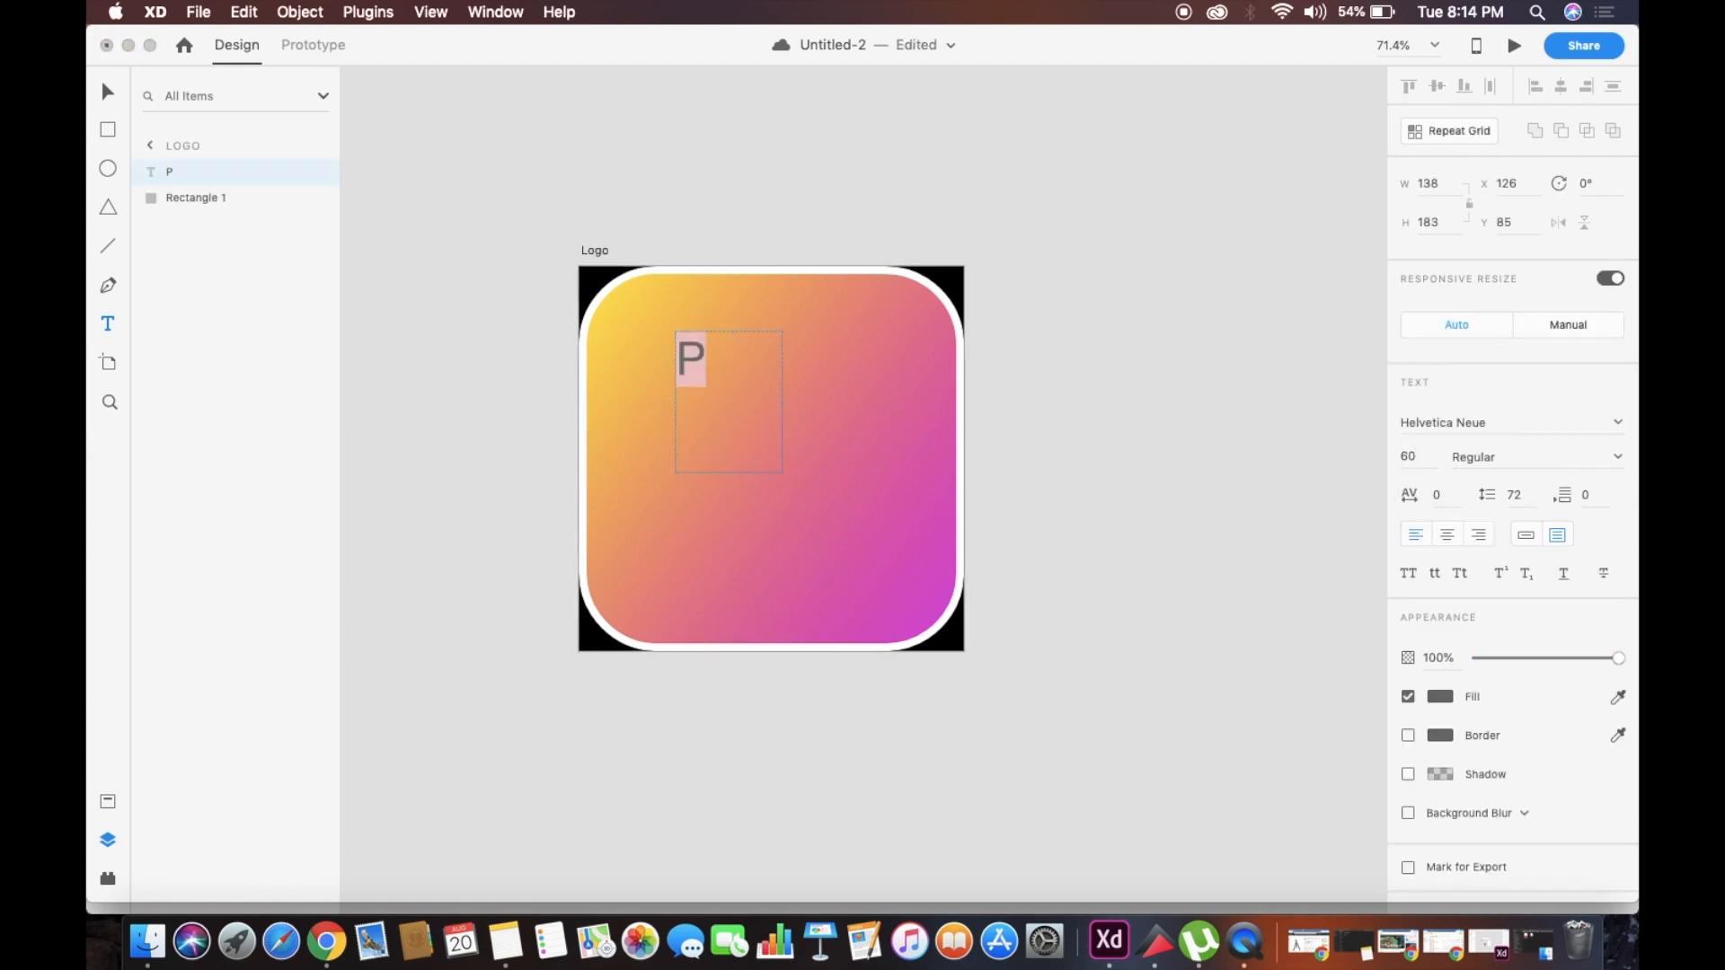
Set the letter P's font size to 160
{"action": "type", "text": "160"}
{"action": "key", "text": "super+z"}
{"action": "left_click", "coordinate": [1426, 455]}
{"action": "type", "text": "160"}
{"action": "key", "text": "Return"}
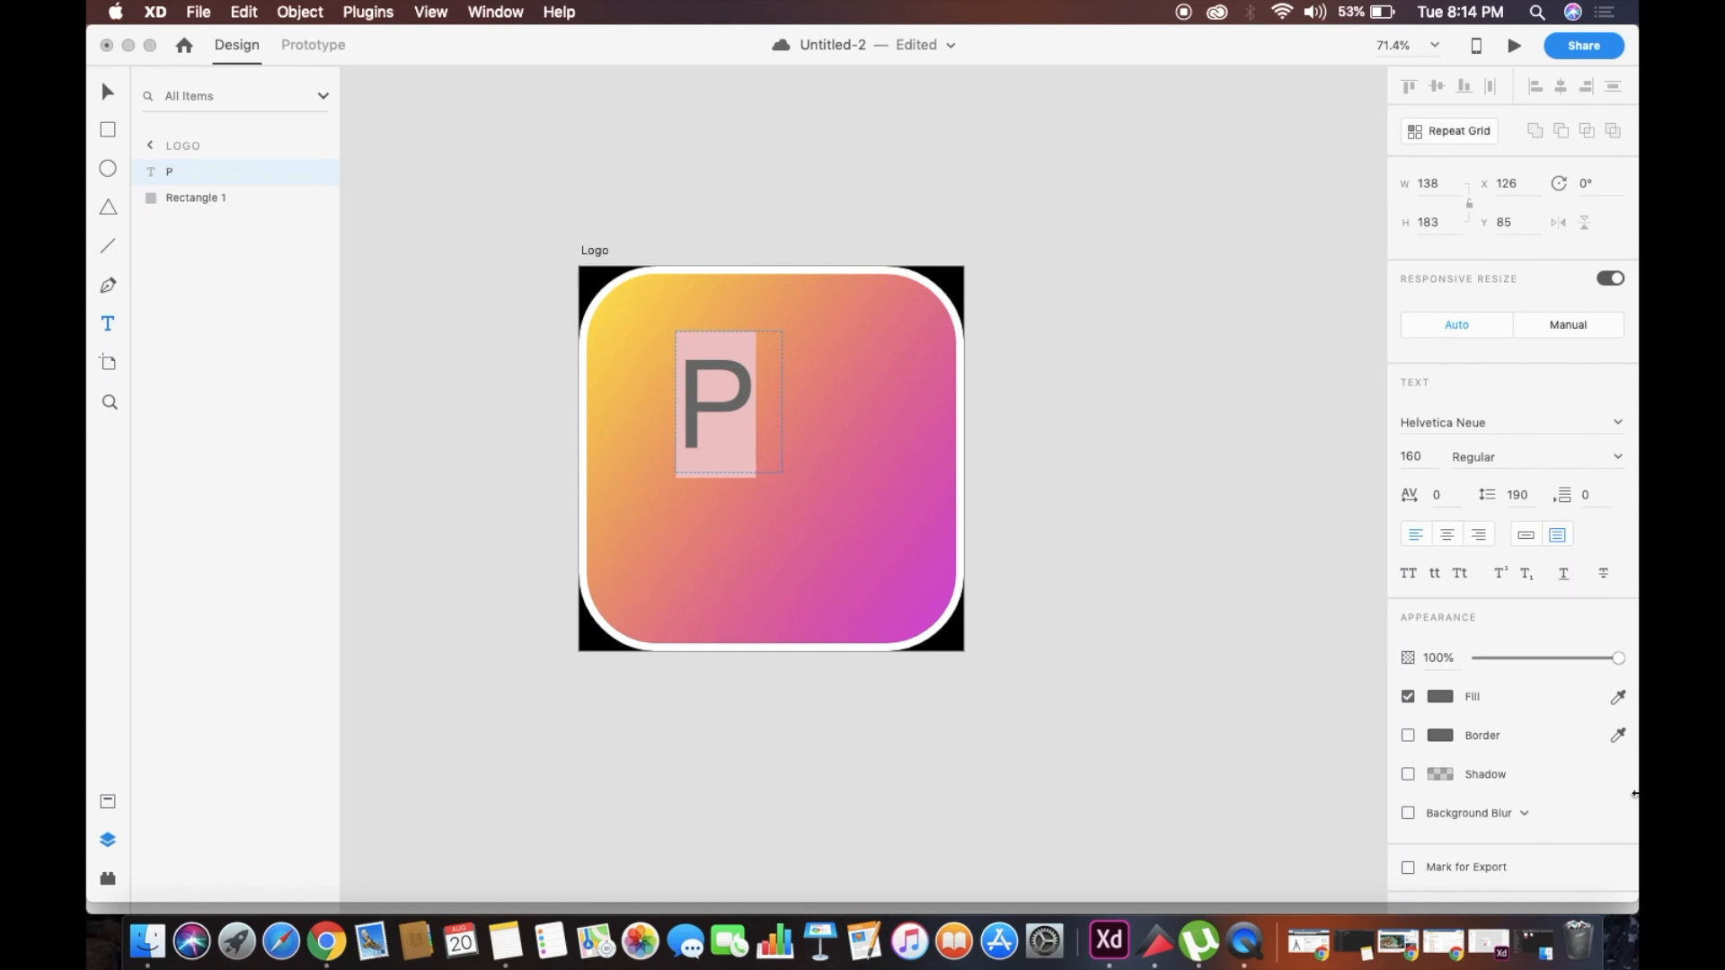
Change the letter P's fill to white #FFFFFF and select the character again for editing
{"action": "left_click", "coordinate": [1439, 697]}
{"action": "left_click_drag", "start_coordinate": [1247, 655], "coordinate": [1066, 453]}
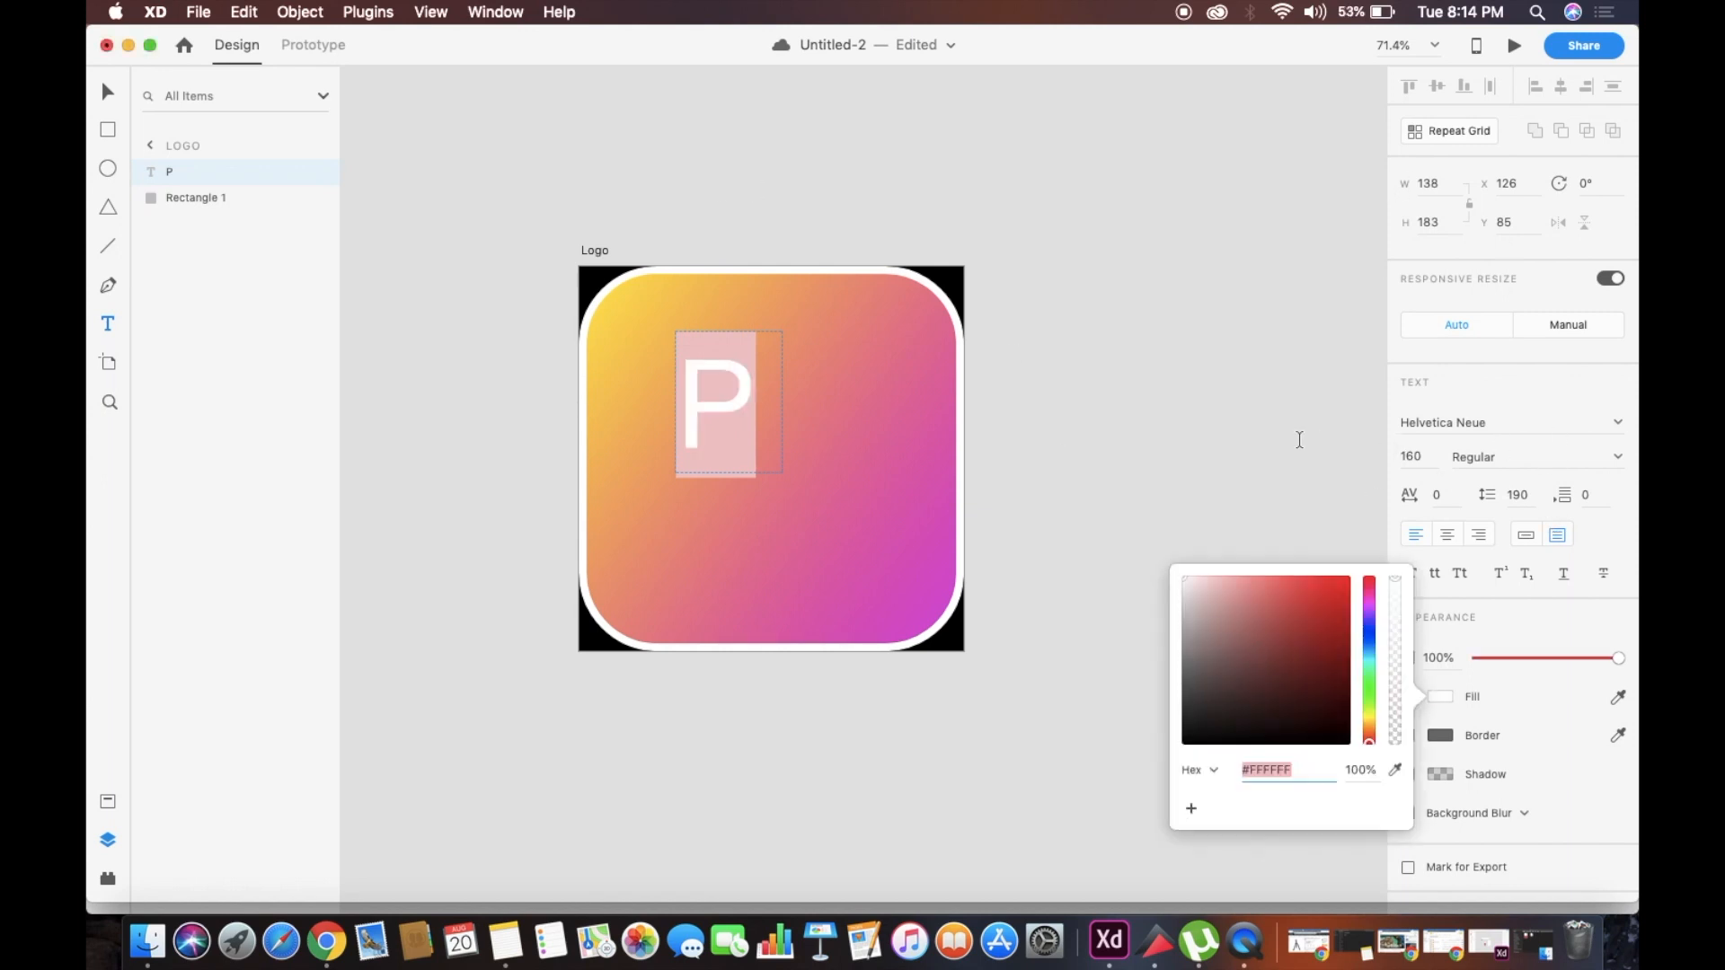
{"action": "key", "text": "Escape"}
{"action": "left_click", "coordinate": [105, 94]}
{"action": "double_click", "coordinate": [740, 426]}
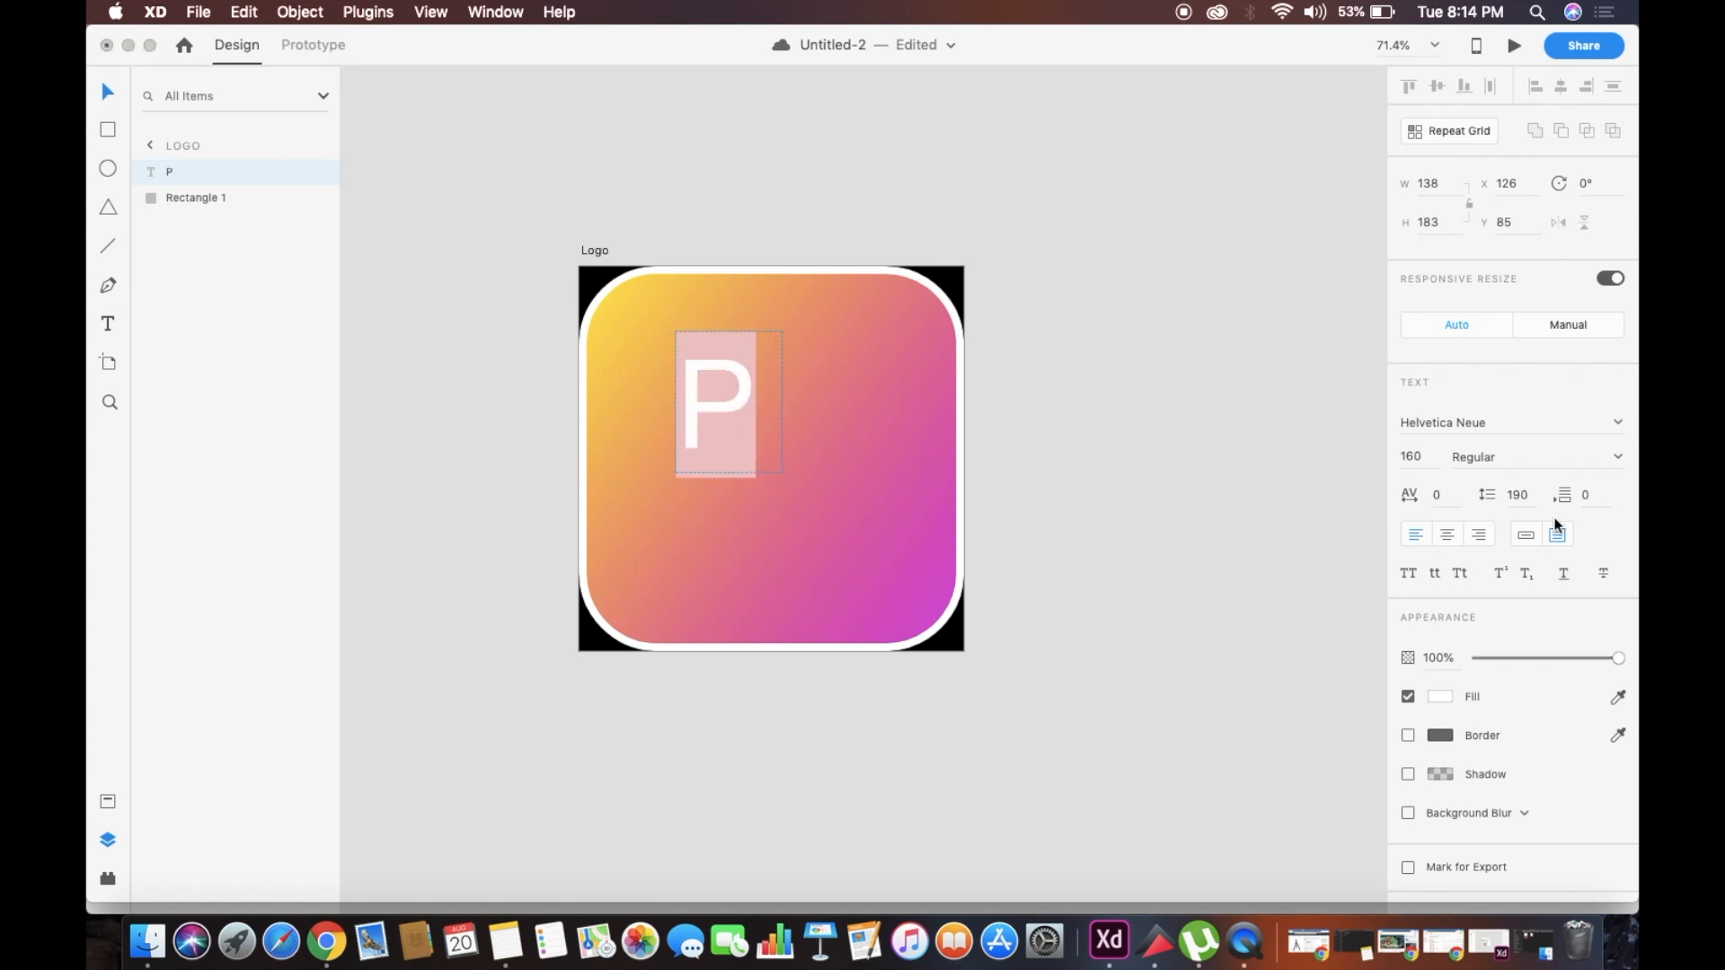
Set the letter P's font style to Bold and move the letter toward the centre of the gradient square
{"action": "left_click", "coordinate": [1616, 458]}
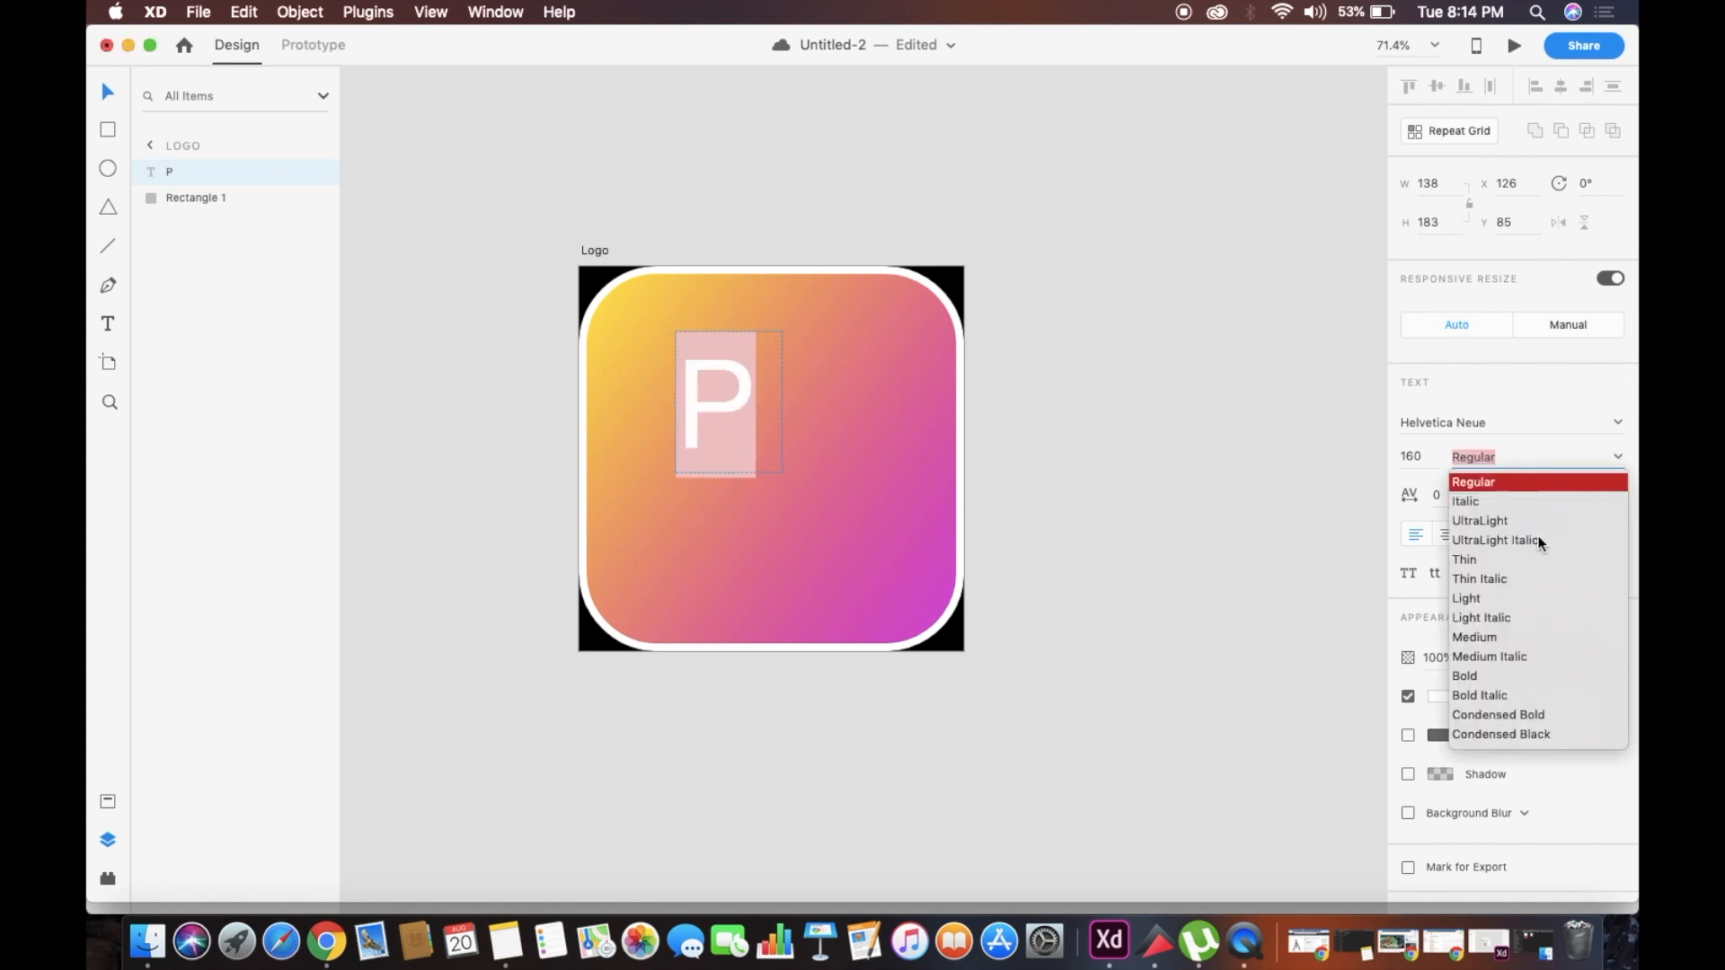
{"action": "left_click", "coordinate": [1482, 677]}
{"action": "key", "text": "Escape"}
{"action": "left_click_drag", "start_coordinate": [720, 391], "coordinate": [764, 433]}
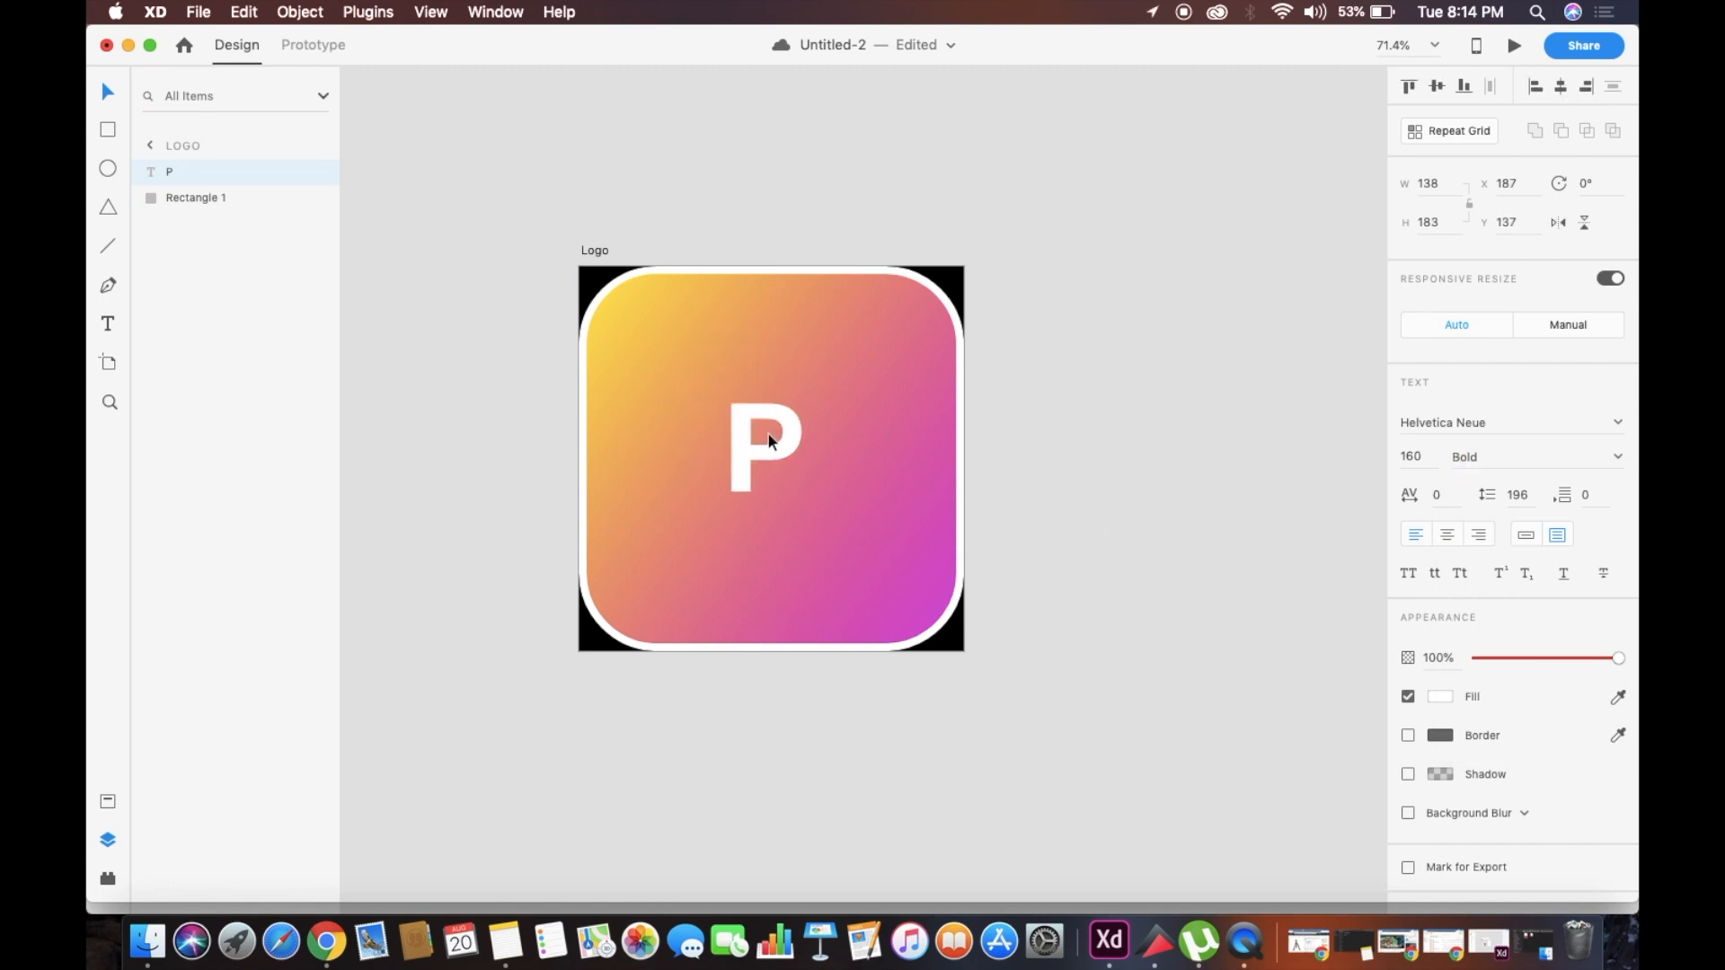
Enlarge the letter P's text area to about 213 × 276 and set its font size to 300
{"action": "left_click_drag", "start_coordinate": [824, 515], "coordinate": [882, 587]}
{"action": "double_click", "coordinate": [821, 493]}
{"action": "left_click", "coordinate": [1431, 458]}
{"action": "type", "text": "300"}
{"action": "key", "text": "Return"}
{"action": "left_click", "coordinate": [104, 89]}
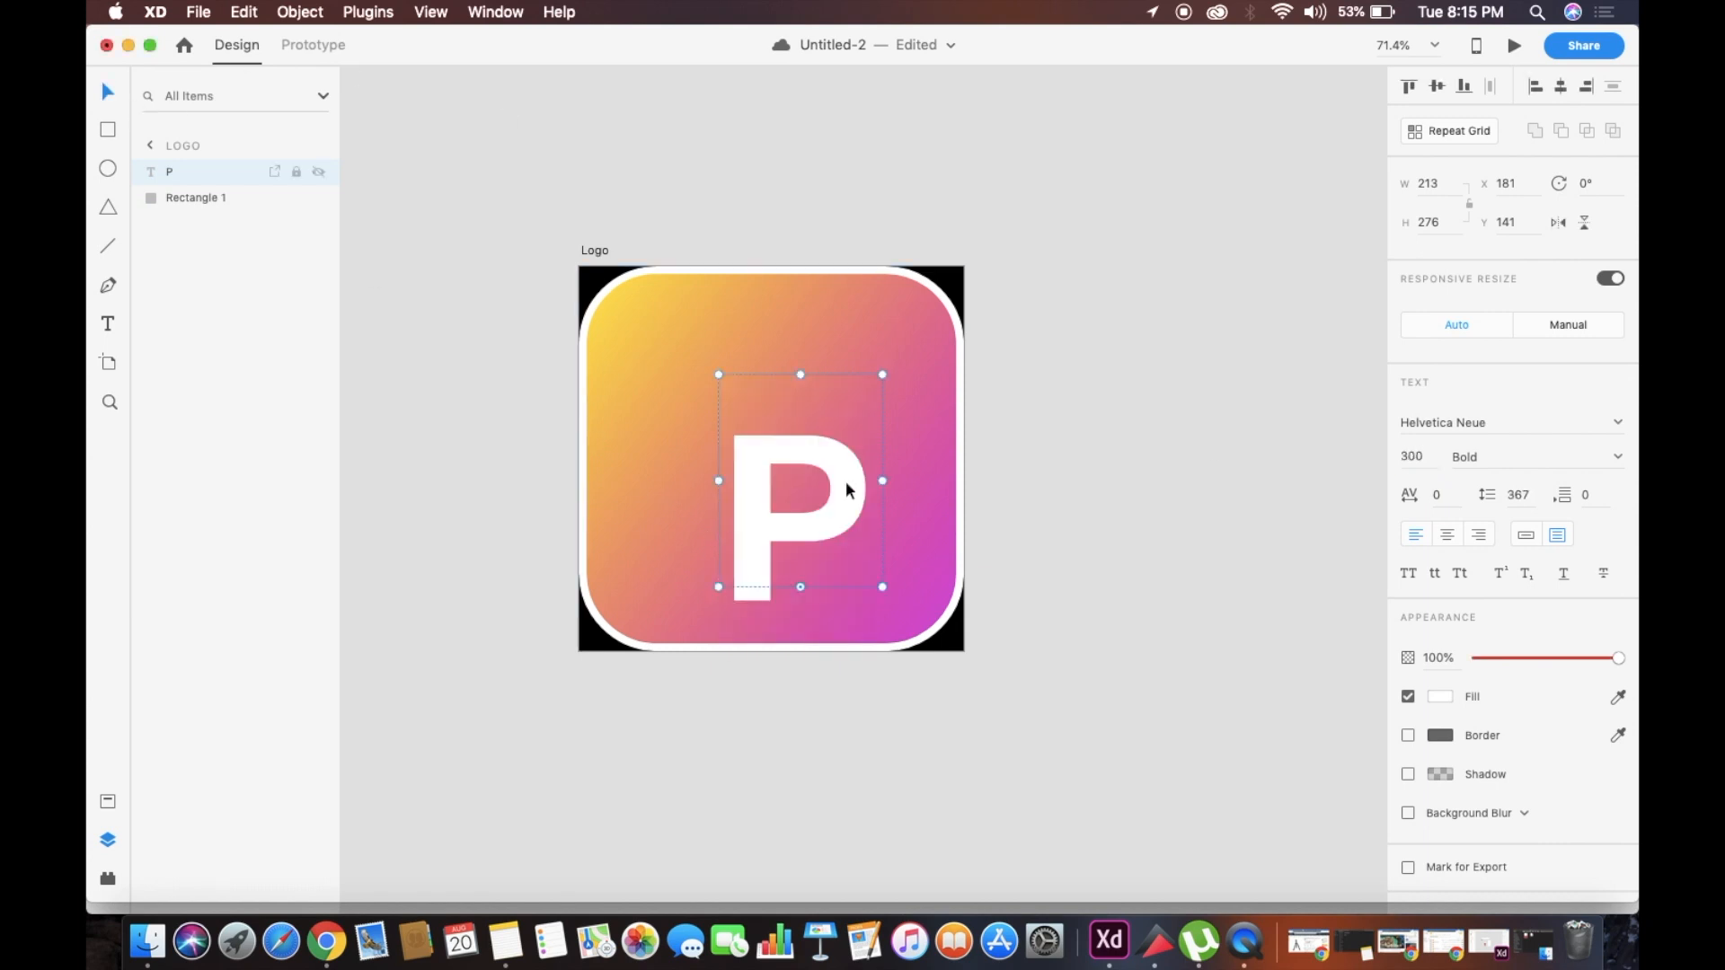
Move the letter P up and to the left and resize its text area to about 193 × 302
{"action": "left_click_drag", "start_coordinate": [845, 482], "coordinate": [825, 452]}
{"action": "left_click_drag", "start_coordinate": [780, 556], "coordinate": [781, 585]}
{"action": "left_click_drag", "start_coordinate": [780, 343], "coordinate": [782, 352]}
{"action": "left_click", "coordinate": [1043, 433]}
{"action": "mouse_move", "coordinate": [823, 441]}
{"action": "left_mouse_down"}
{"action": "mouse_move", "coordinate": [809, 412]}
{"action": "mouse_move", "coordinate": [839, 463]}
{"action": "left_mouse_up"}
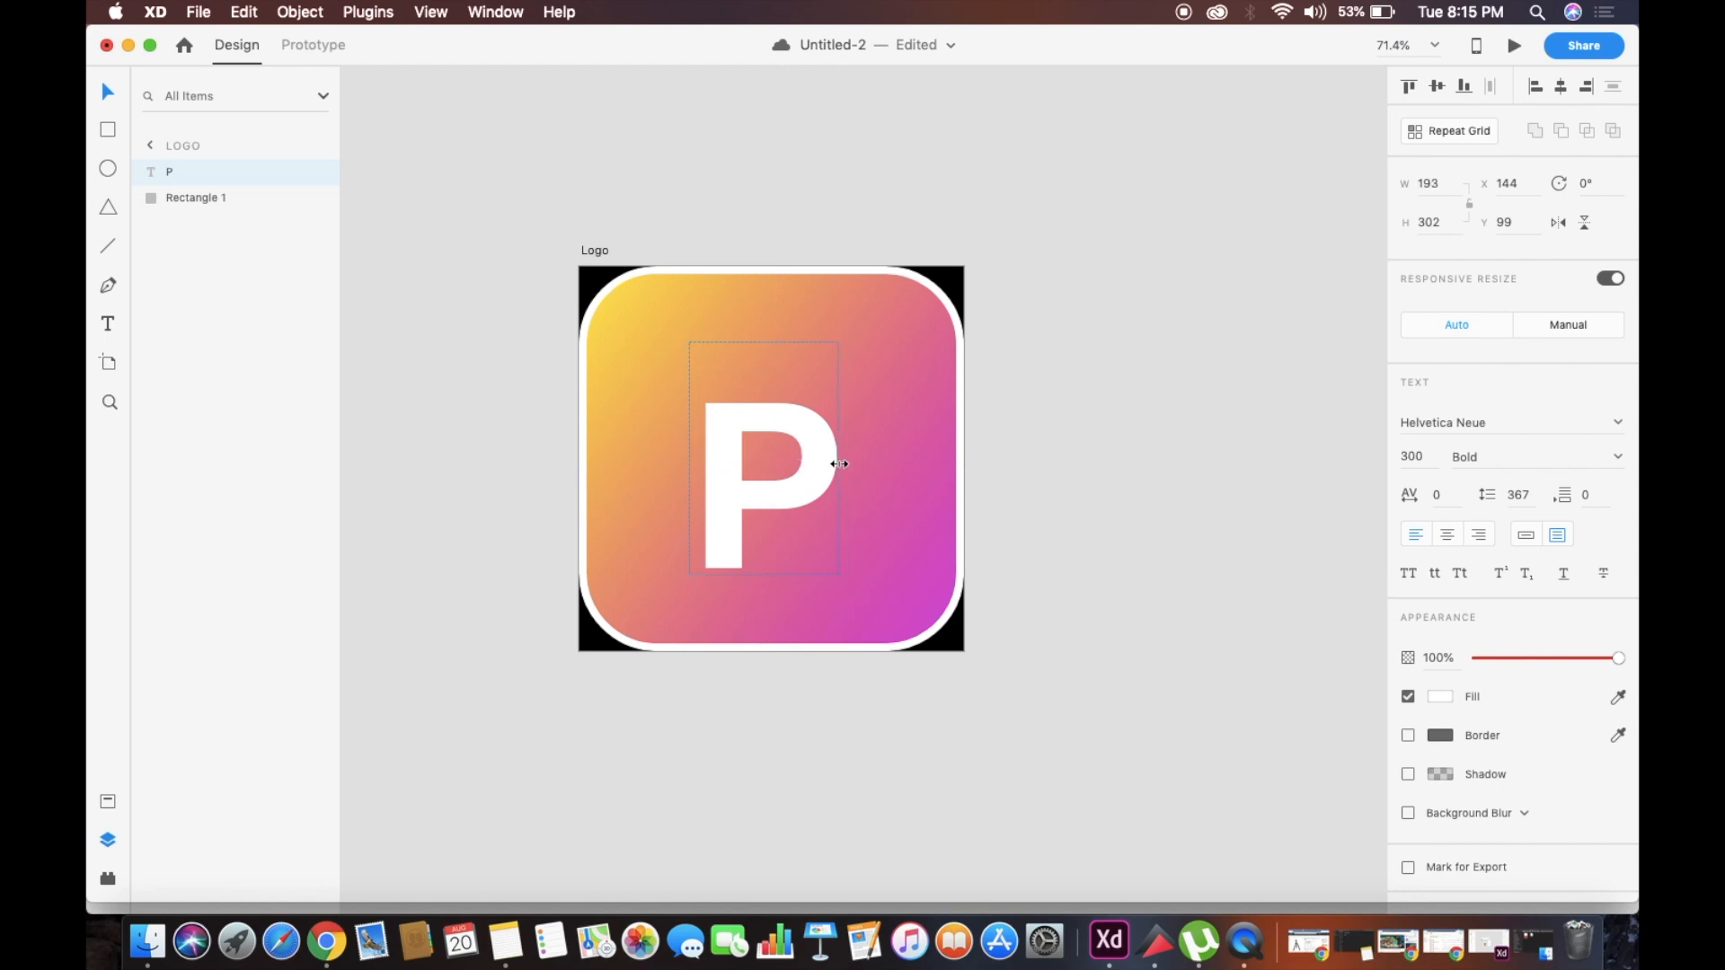
Move the letter P higher on the square and refit its text area to about 195 × 297
{"action": "left_click_drag", "start_coordinate": [690, 458], "coordinate": [786, 460]}
{"action": "left_click_drag", "start_coordinate": [814, 576], "coordinate": [728, 366]}
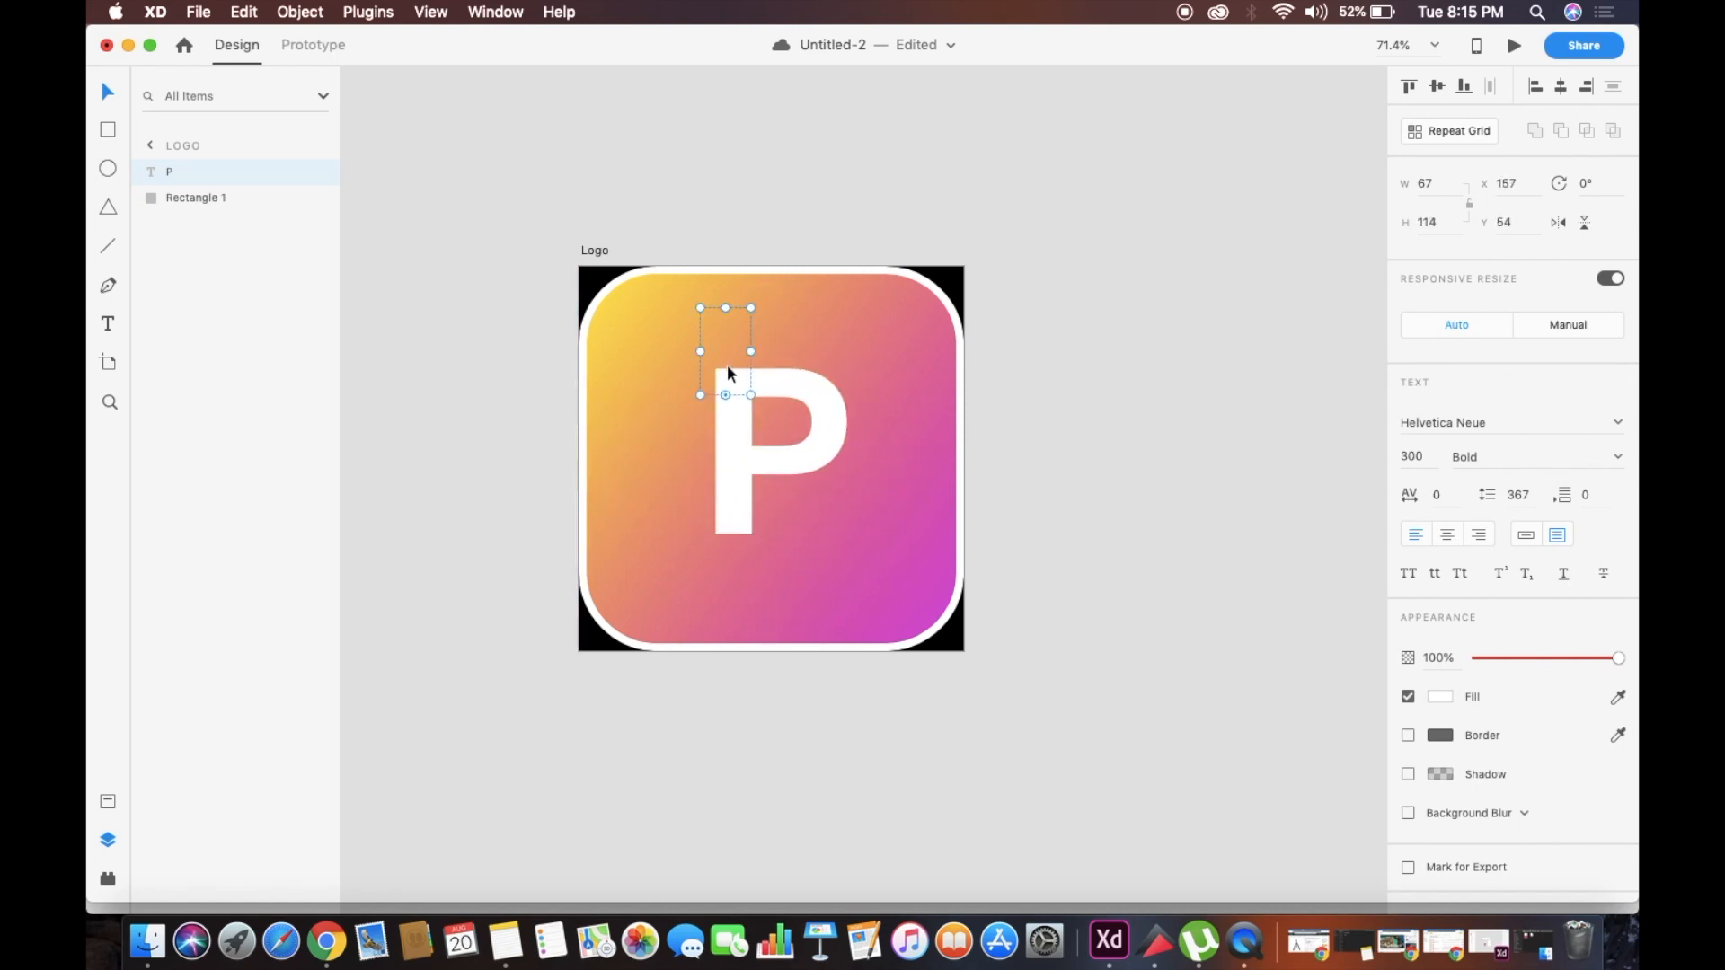
{"action": "left_click_drag", "start_coordinate": [803, 444], "coordinate": [851, 536]}
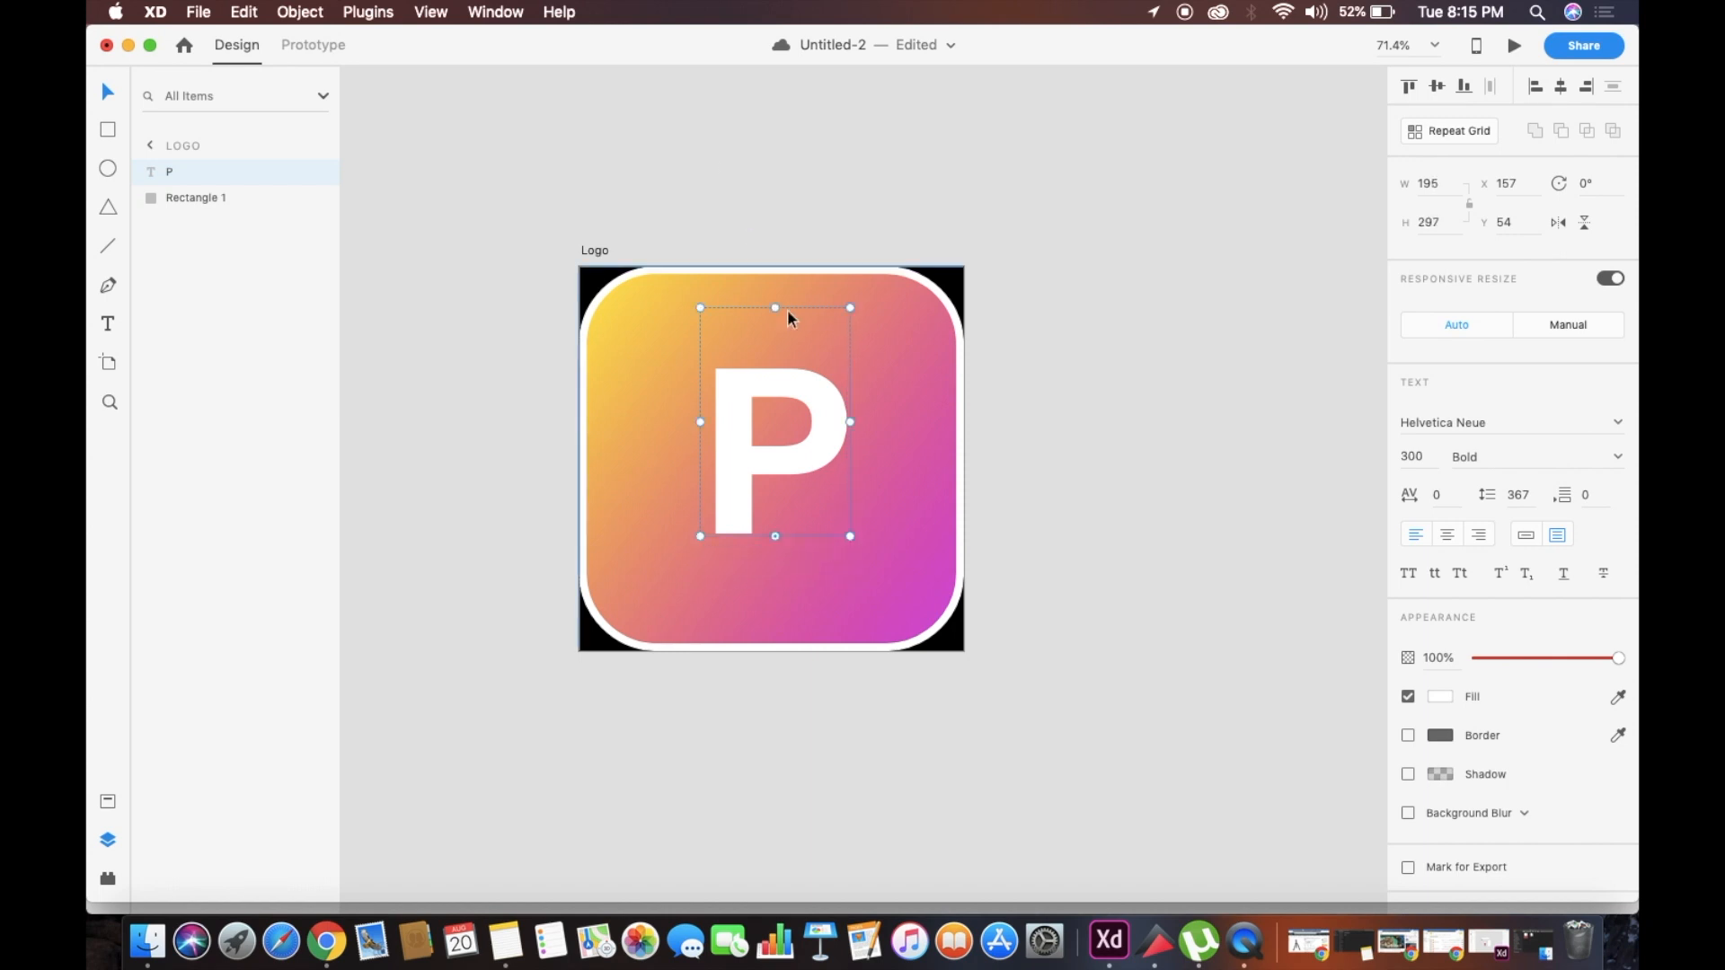
{"action": "left_click_drag", "start_coordinate": [780, 310], "coordinate": [782, 309]}
Move the letter P off the artboard to its left and add vertical and horizontal guides through the artboard's centre
{"action": "left_click", "coordinate": [517, 427]}
{"action": "mouse_move", "coordinate": [573, 423]}
{"action": "left_mouse_down"}
{"action": "mouse_move", "coordinate": [783, 423]}
{"action": "mouse_move", "coordinate": [546, 431]}
{"action": "left_mouse_up"}
{"action": "left_click", "coordinate": [659, 423]}
{"action": "left_click_drag", "start_coordinate": [659, 423], "coordinate": [821, 359]}
{"action": "left_click_drag", "start_coordinate": [820, 260], "coordinate": [924, 455]}
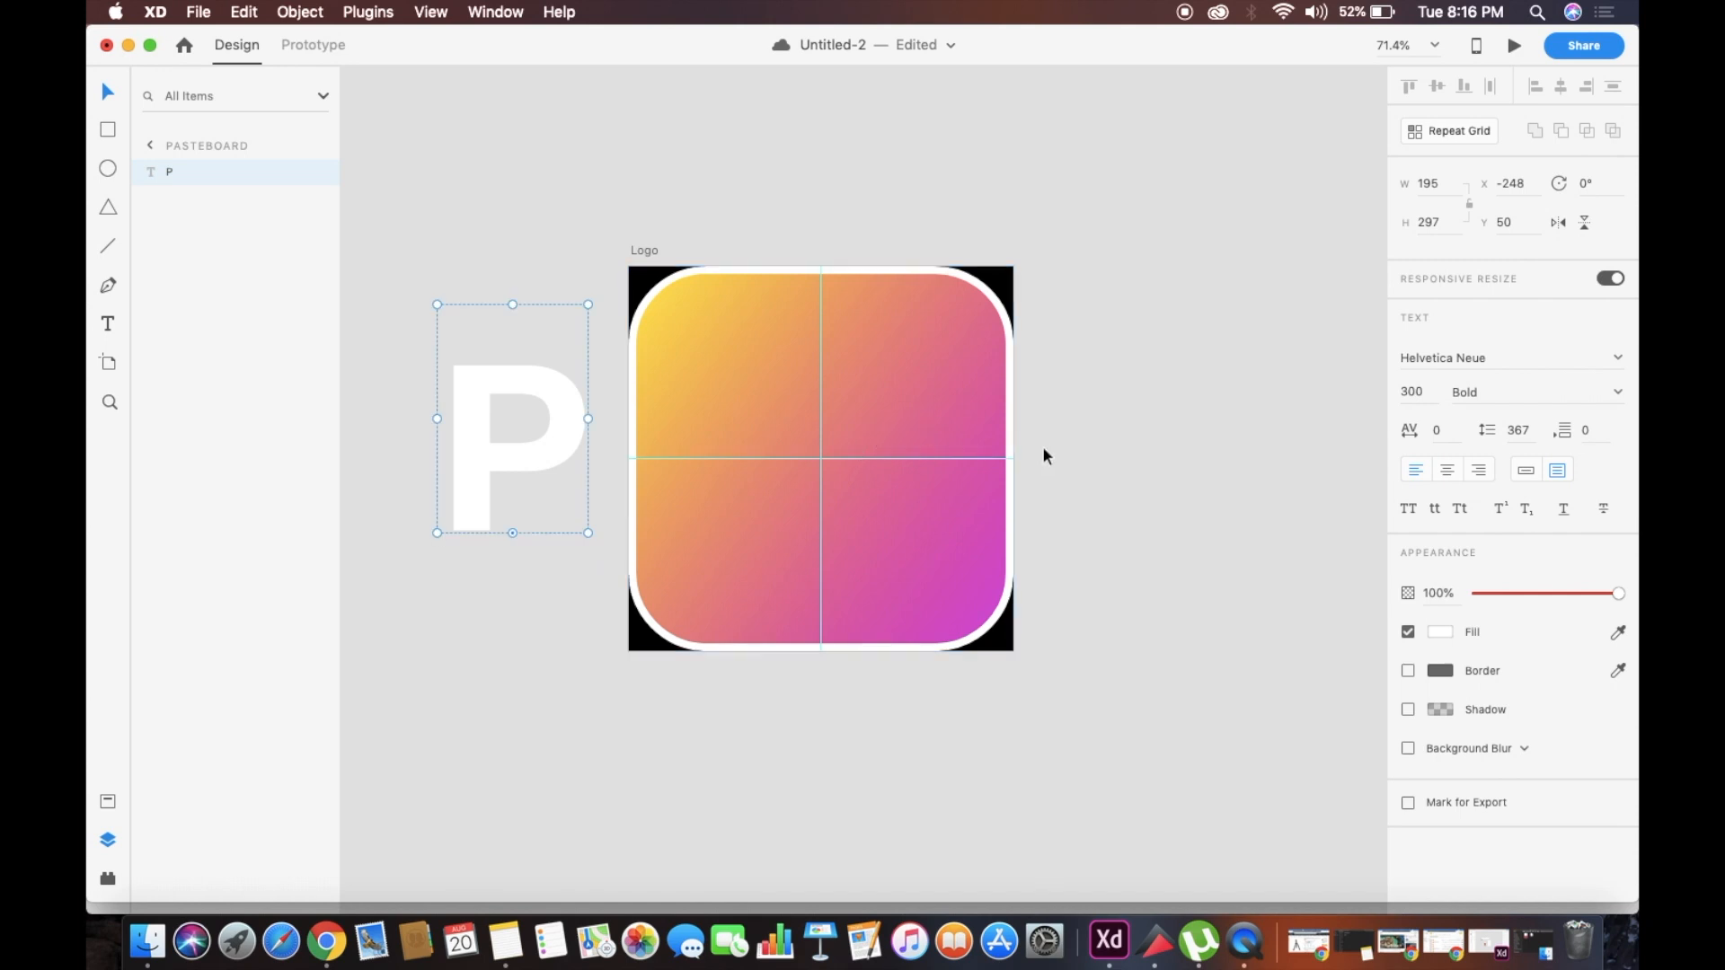
Move the letter P back onto the artboard and adjust its position around the crossing of the guides
{"action": "left_click_drag", "start_coordinate": [498, 407], "coordinate": [807, 445]}
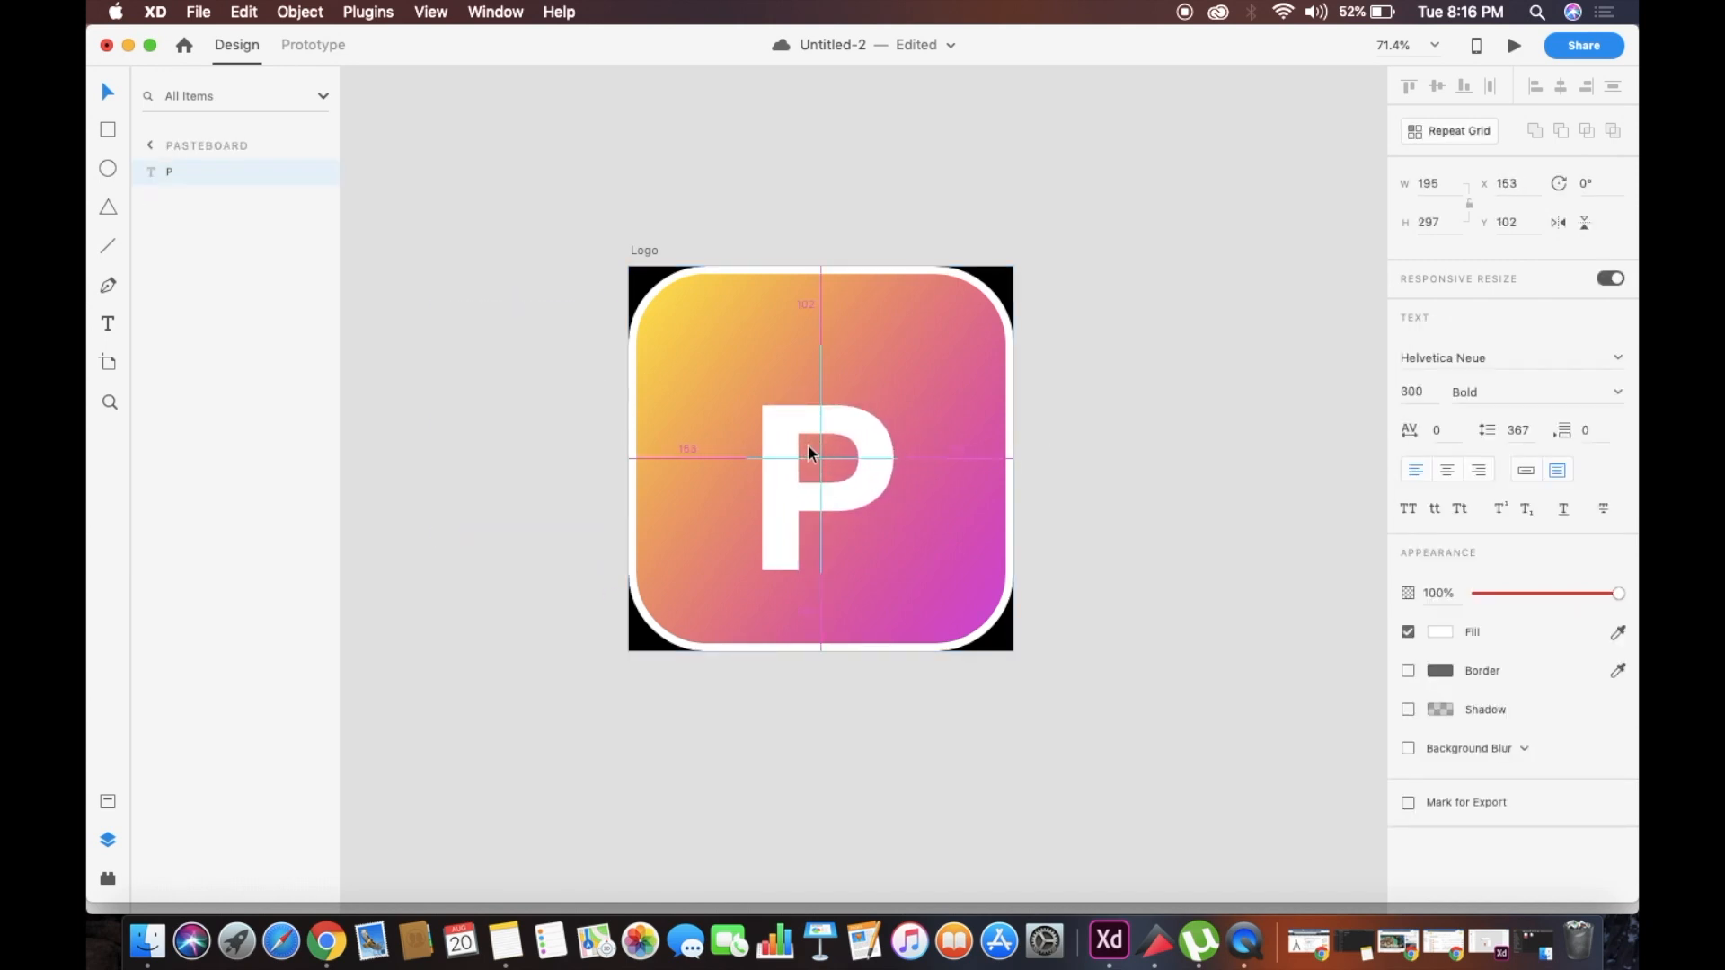
{"action": "left_click_drag", "start_coordinate": [809, 442], "coordinate": [808, 445]}
{"action": "left_click_drag", "start_coordinate": [898, 575], "coordinate": [895, 571]}
{"action": "left_click_drag", "start_coordinate": [840, 493], "coordinate": [839, 492]}
{"action": "left_click_drag", "start_coordinate": [751, 457], "coordinate": [778, 423]}
{"action": "left_click", "coordinate": [1137, 469]}
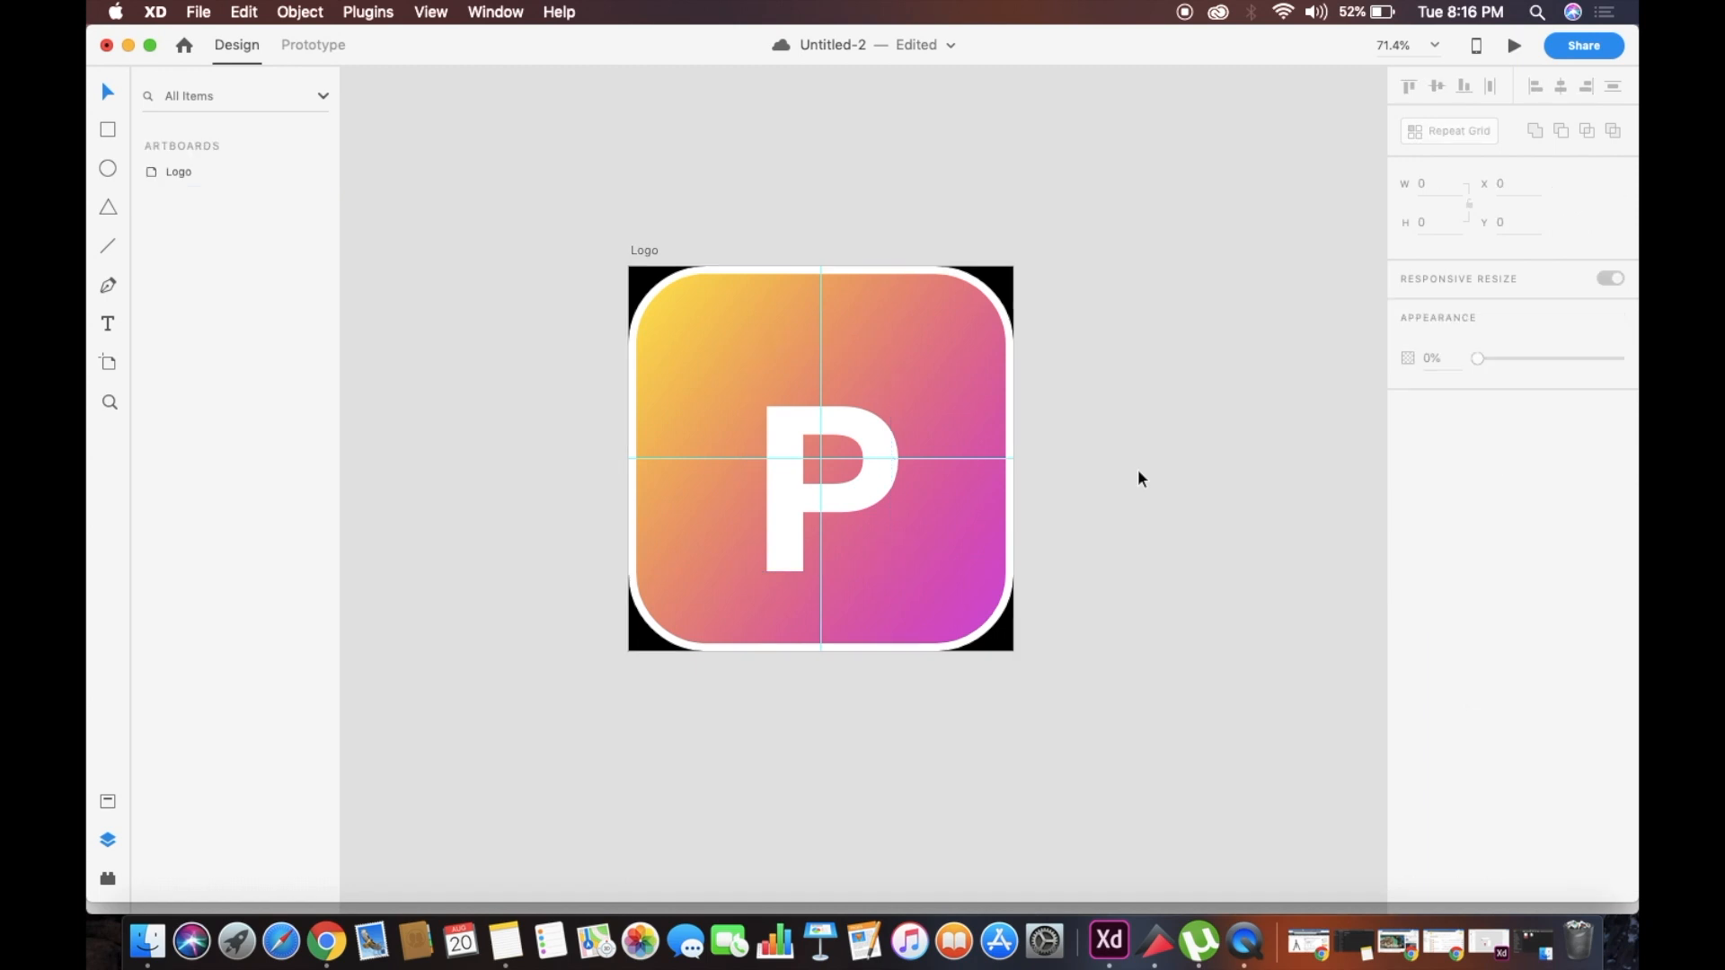
{"action": "scroll", "coordinate": [1137, 469], "scroll_direction": "down", "scroll_amount": 2}
{"action": "left_click_drag", "start_coordinate": [856, 372], "coordinate": [842, 341]}
{"action": "left_click", "coordinate": [1214, 364]}
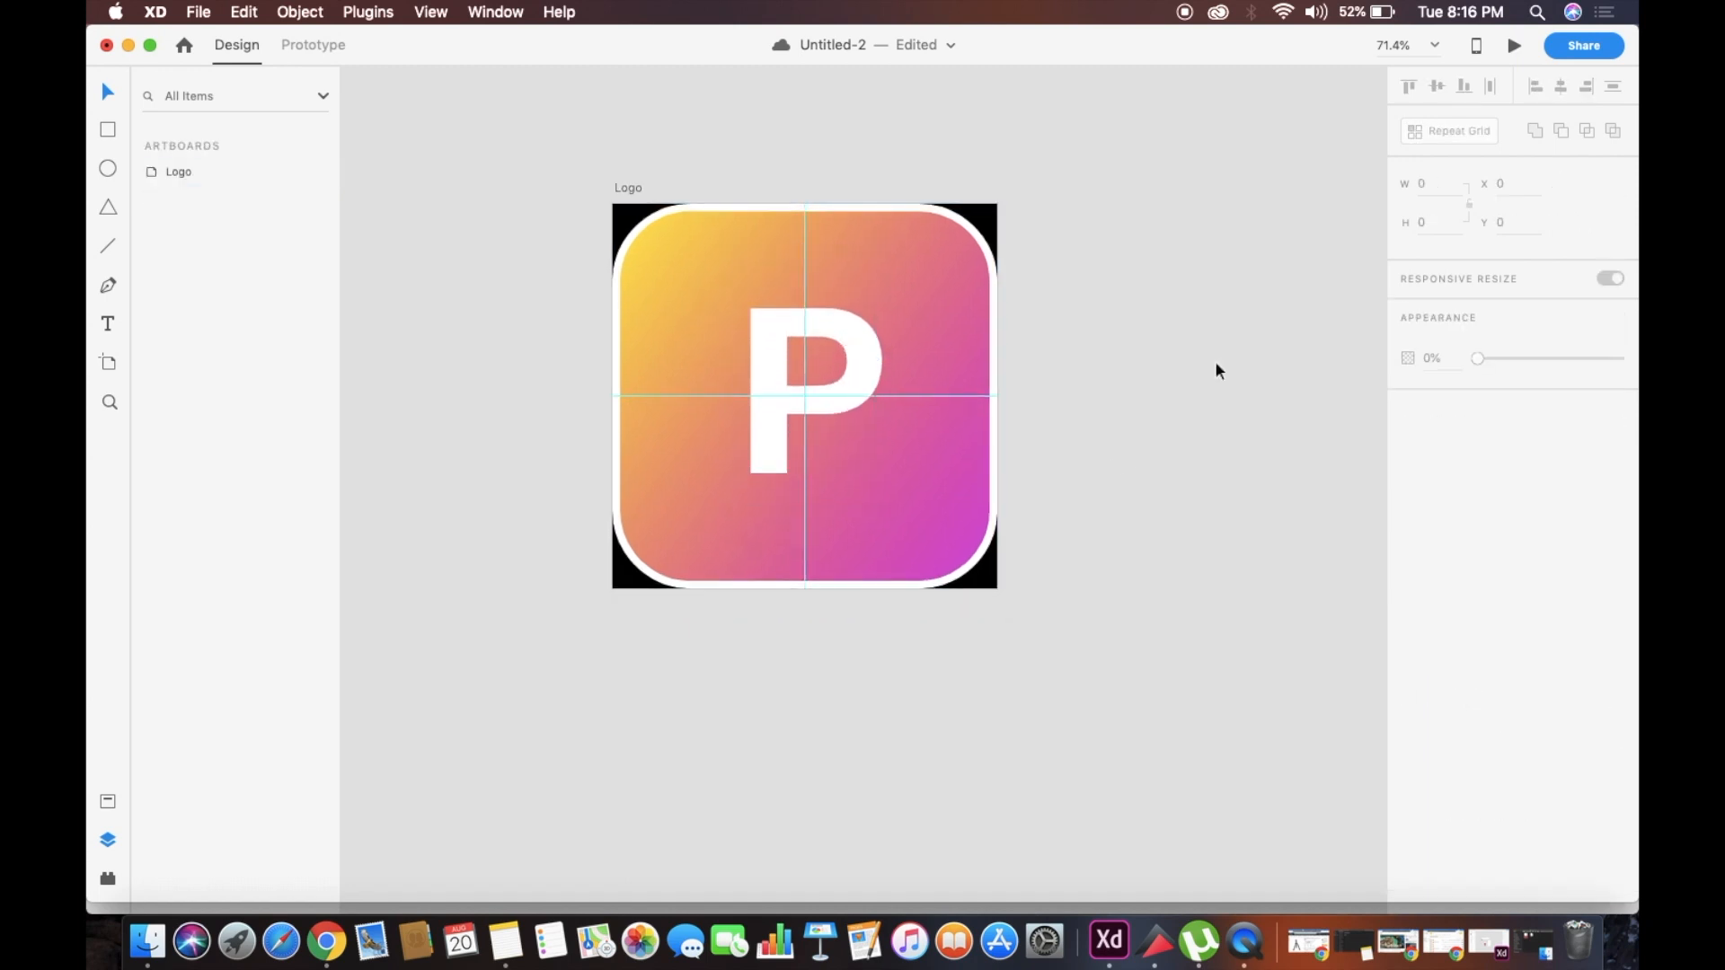
Delete the letter P text from the logo
{"action": "scroll", "coordinate": [1215, 363], "scroll_direction": "up", "scroll_amount": 2}
{"action": "mouse_move", "coordinate": [844, 416]}
{"action": "left_mouse_down"}
{"action": "mouse_move", "coordinate": [849, 492]}
{"action": "mouse_move", "coordinate": [846, 417]}
{"action": "left_mouse_up"}
{"action": "key", "text": "Delete"}
Draw a borderless white circle about 167 × 167, centred on the crossing of the guides
{"action": "left_click", "coordinate": [108, 169]}
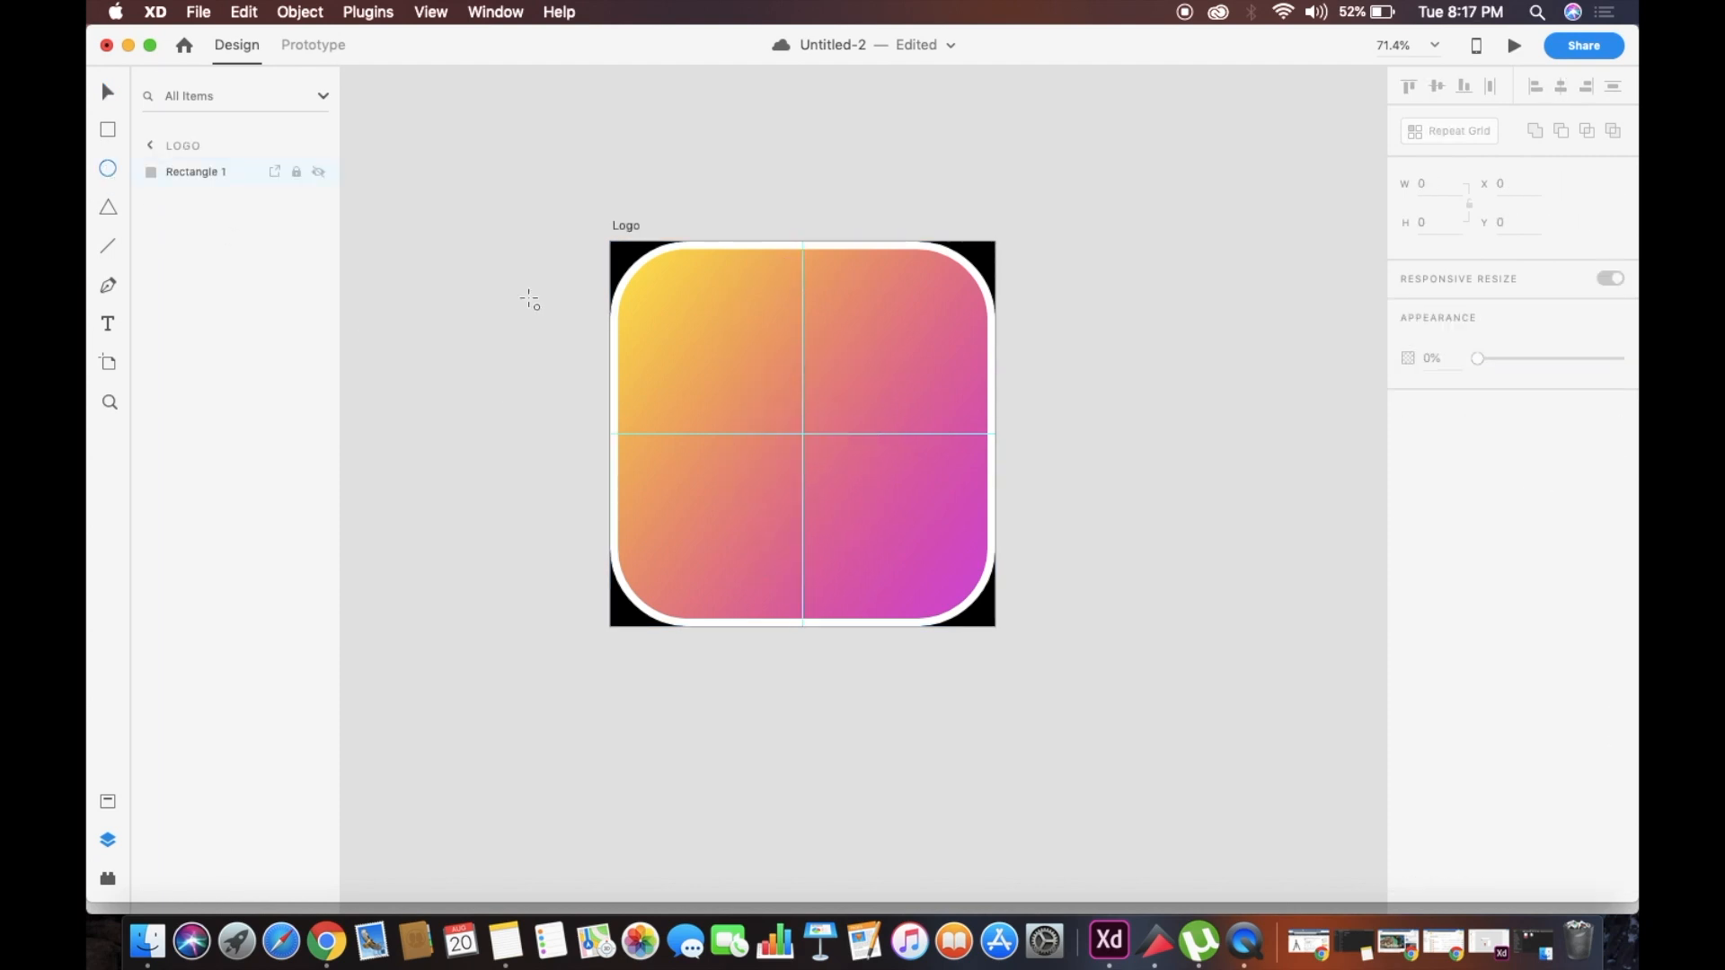
{"action": "left_click_drag", "start_coordinate": [701, 348], "coordinate": [901, 530]}
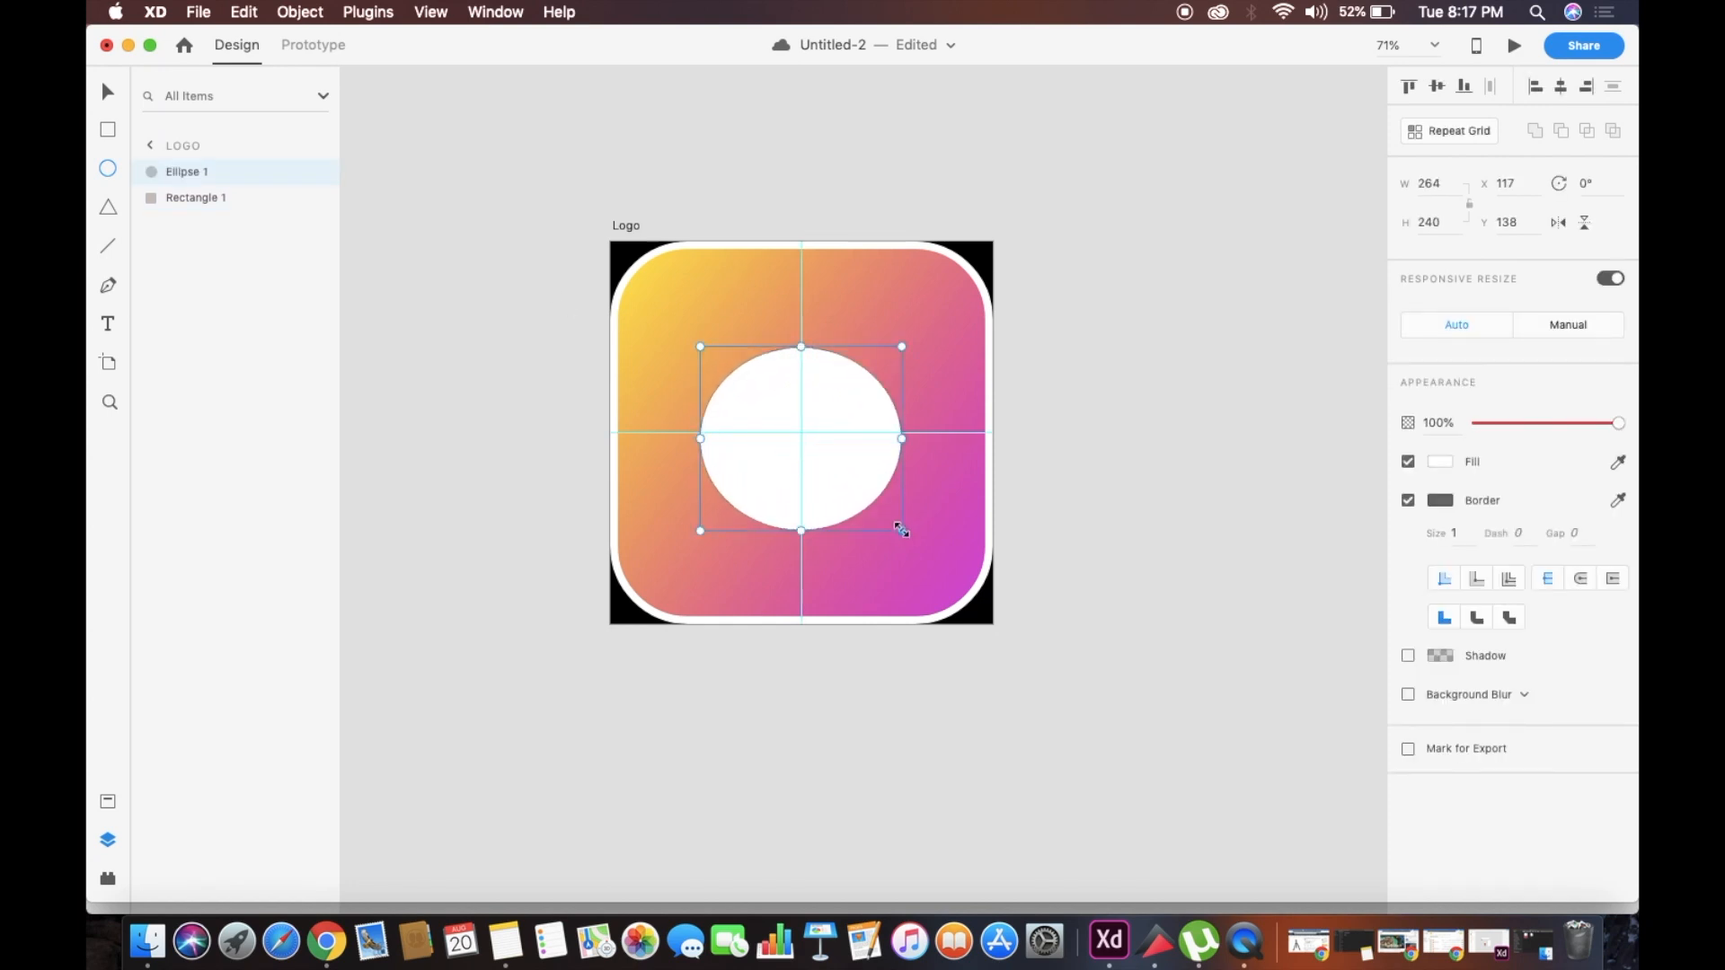
{"action": "key", "text": "super+z"}
{"action": "left_click_drag", "start_coordinate": [750, 386], "coordinate": [869, 528]}
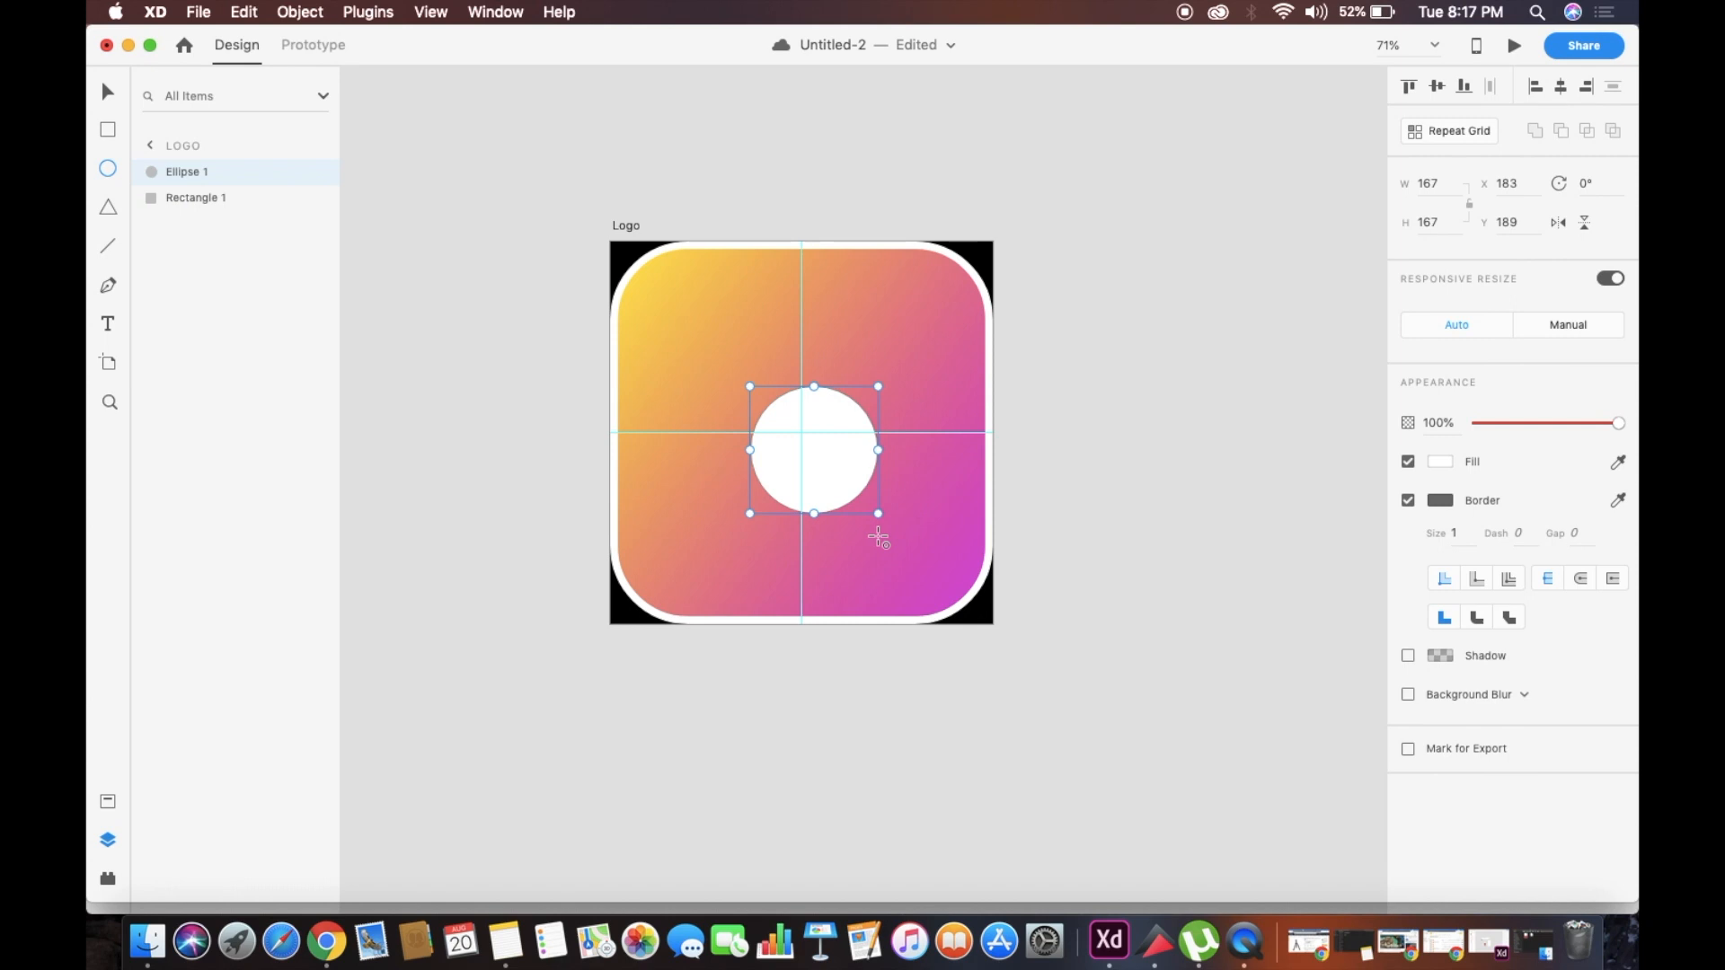
{"action": "left_click", "coordinate": [1408, 501]}
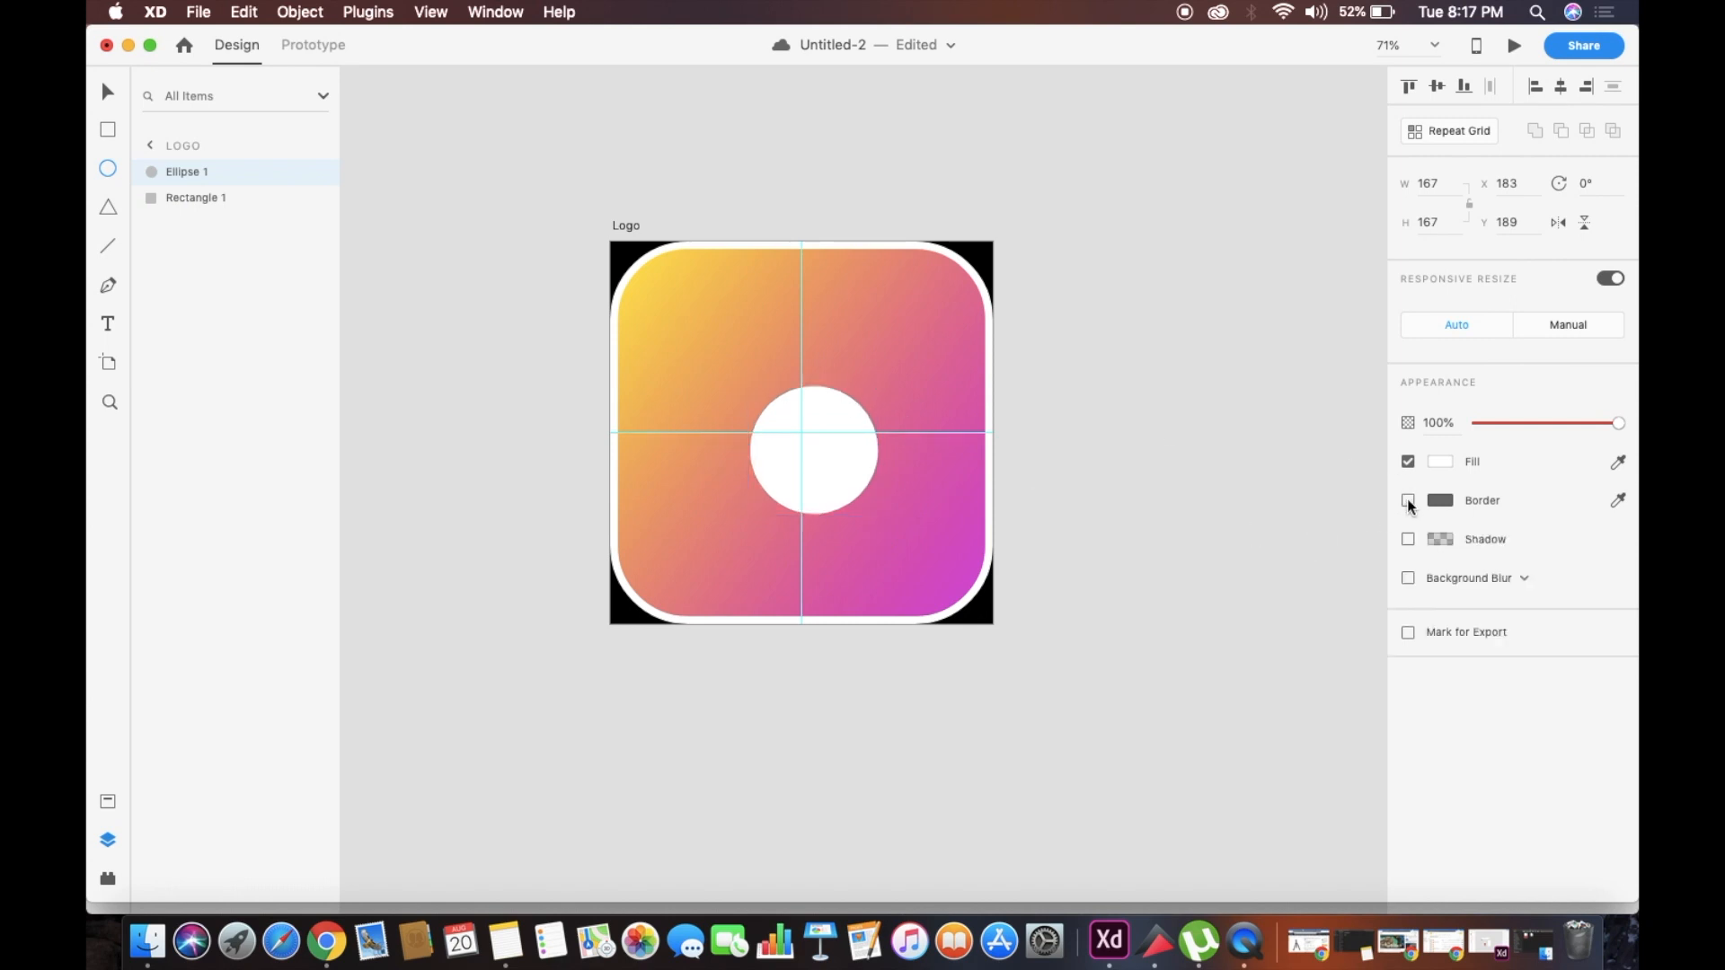
{"action": "key", "text": "v"}
{"action": "left_click_drag", "start_coordinate": [825, 443], "coordinate": [812, 432]}
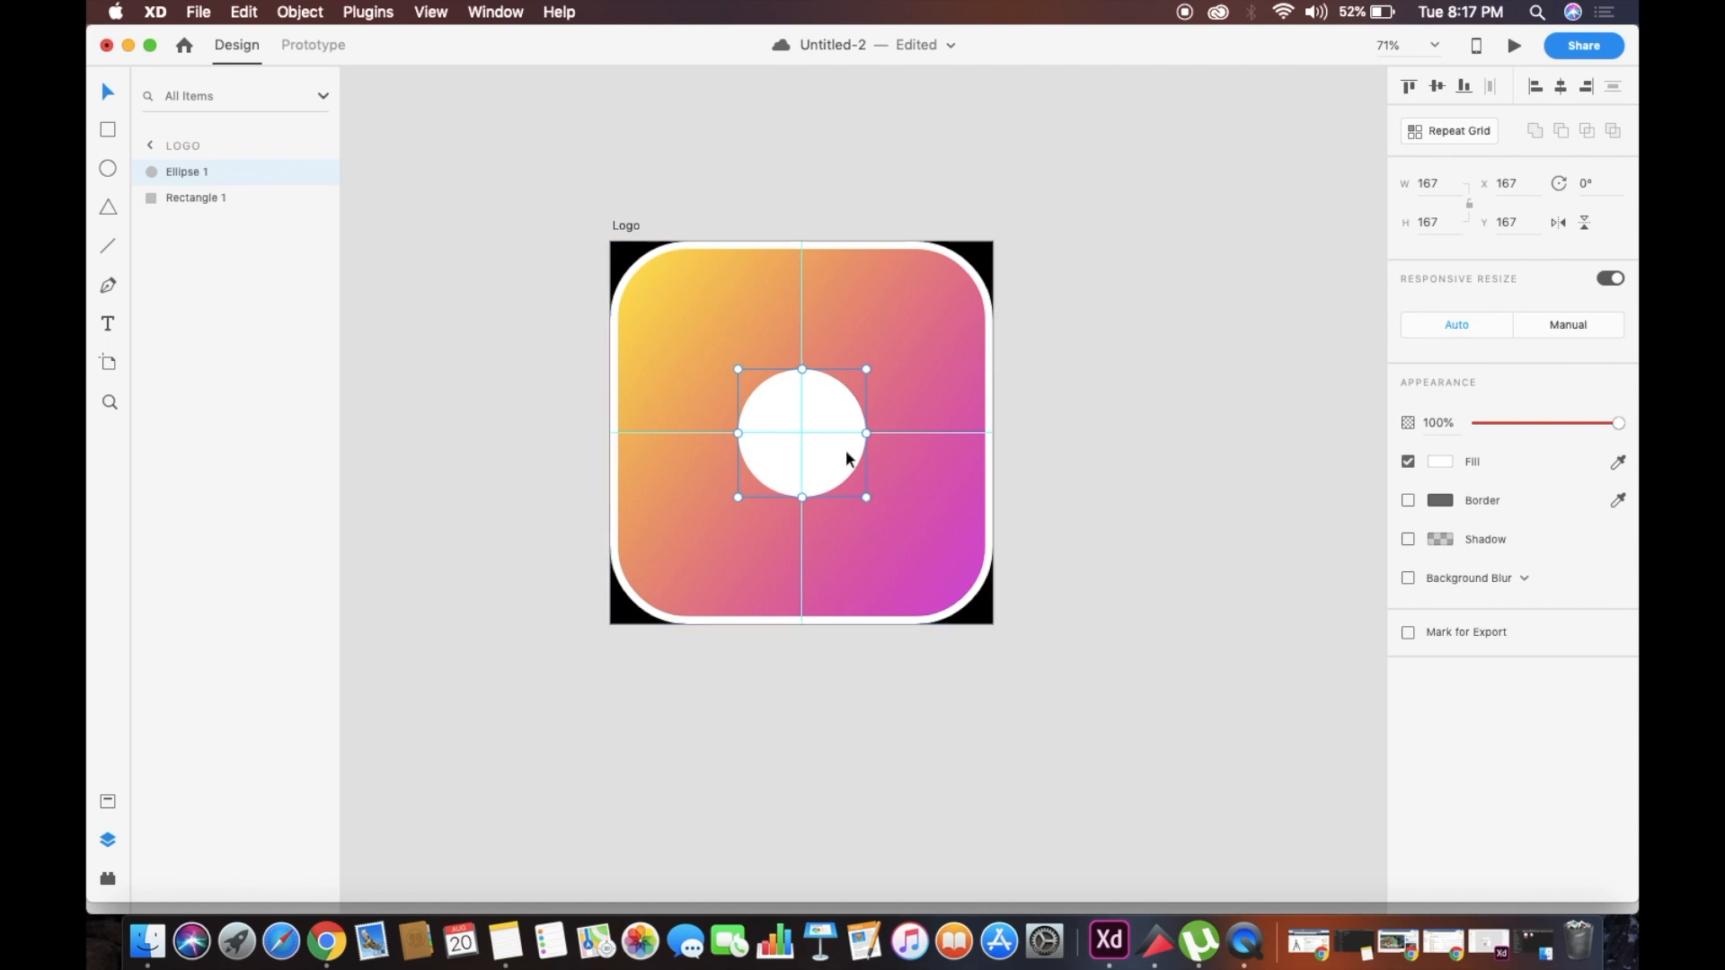
Duplicate the centred circle as a concentric copy about 105 × 105 with a border and no fill
{"action": "key", "text": "super+d"}
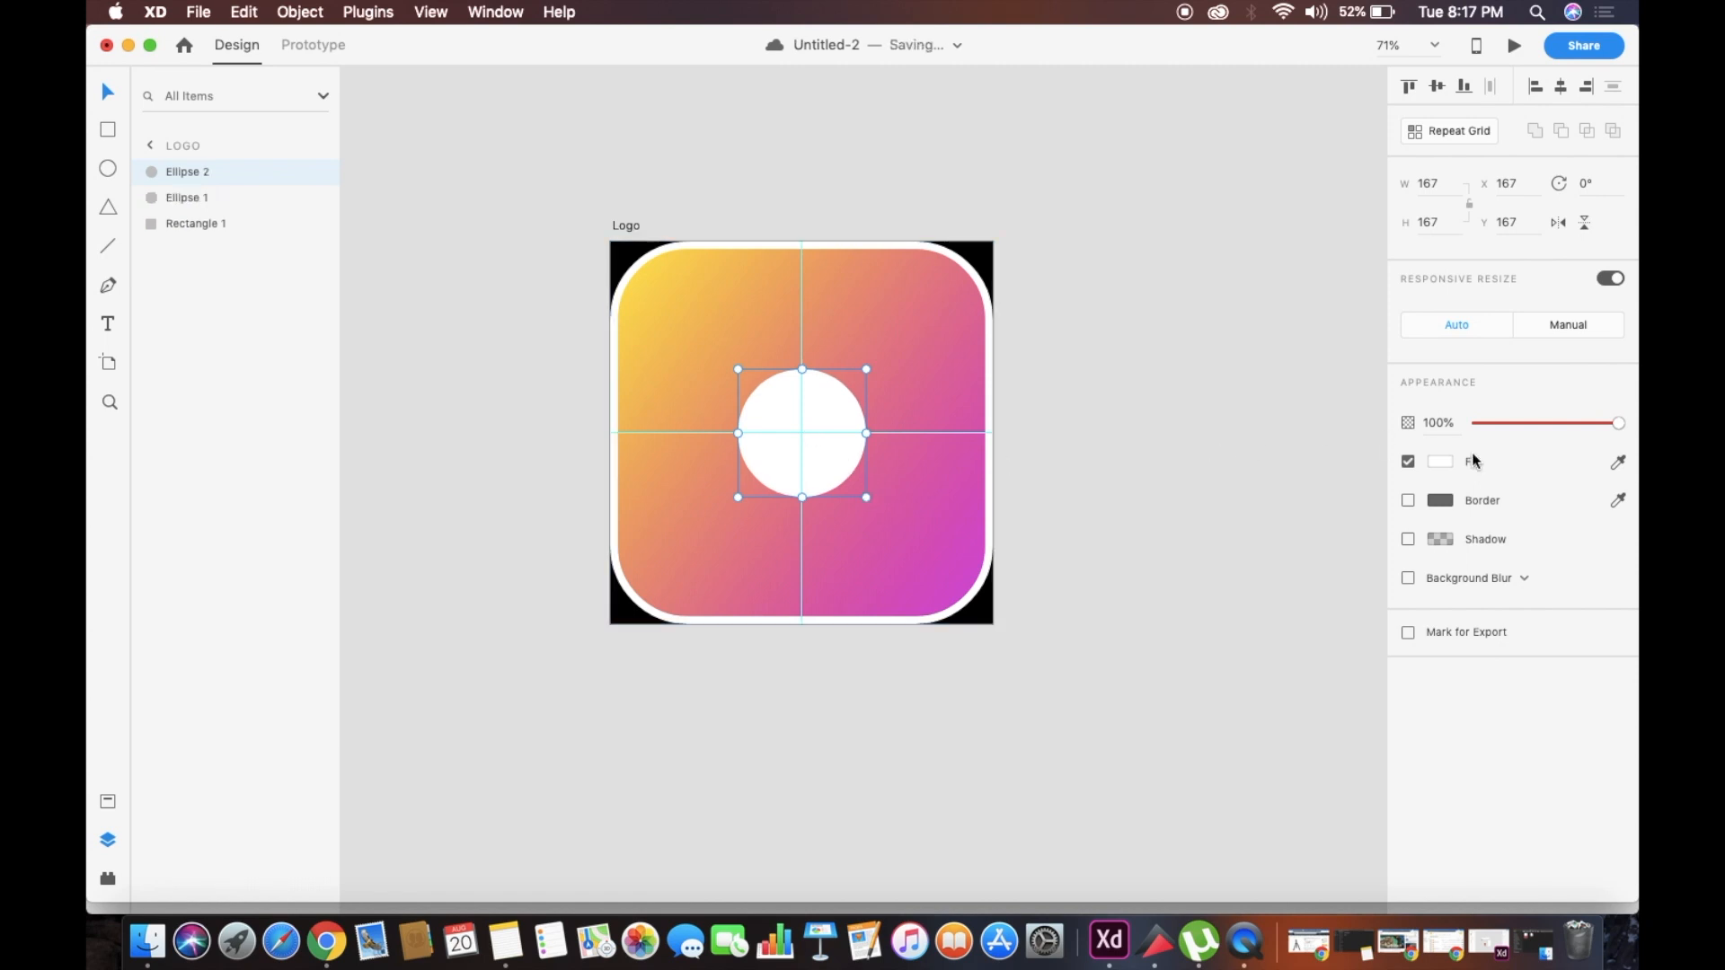
{"action": "left_click", "coordinate": [1407, 501]}
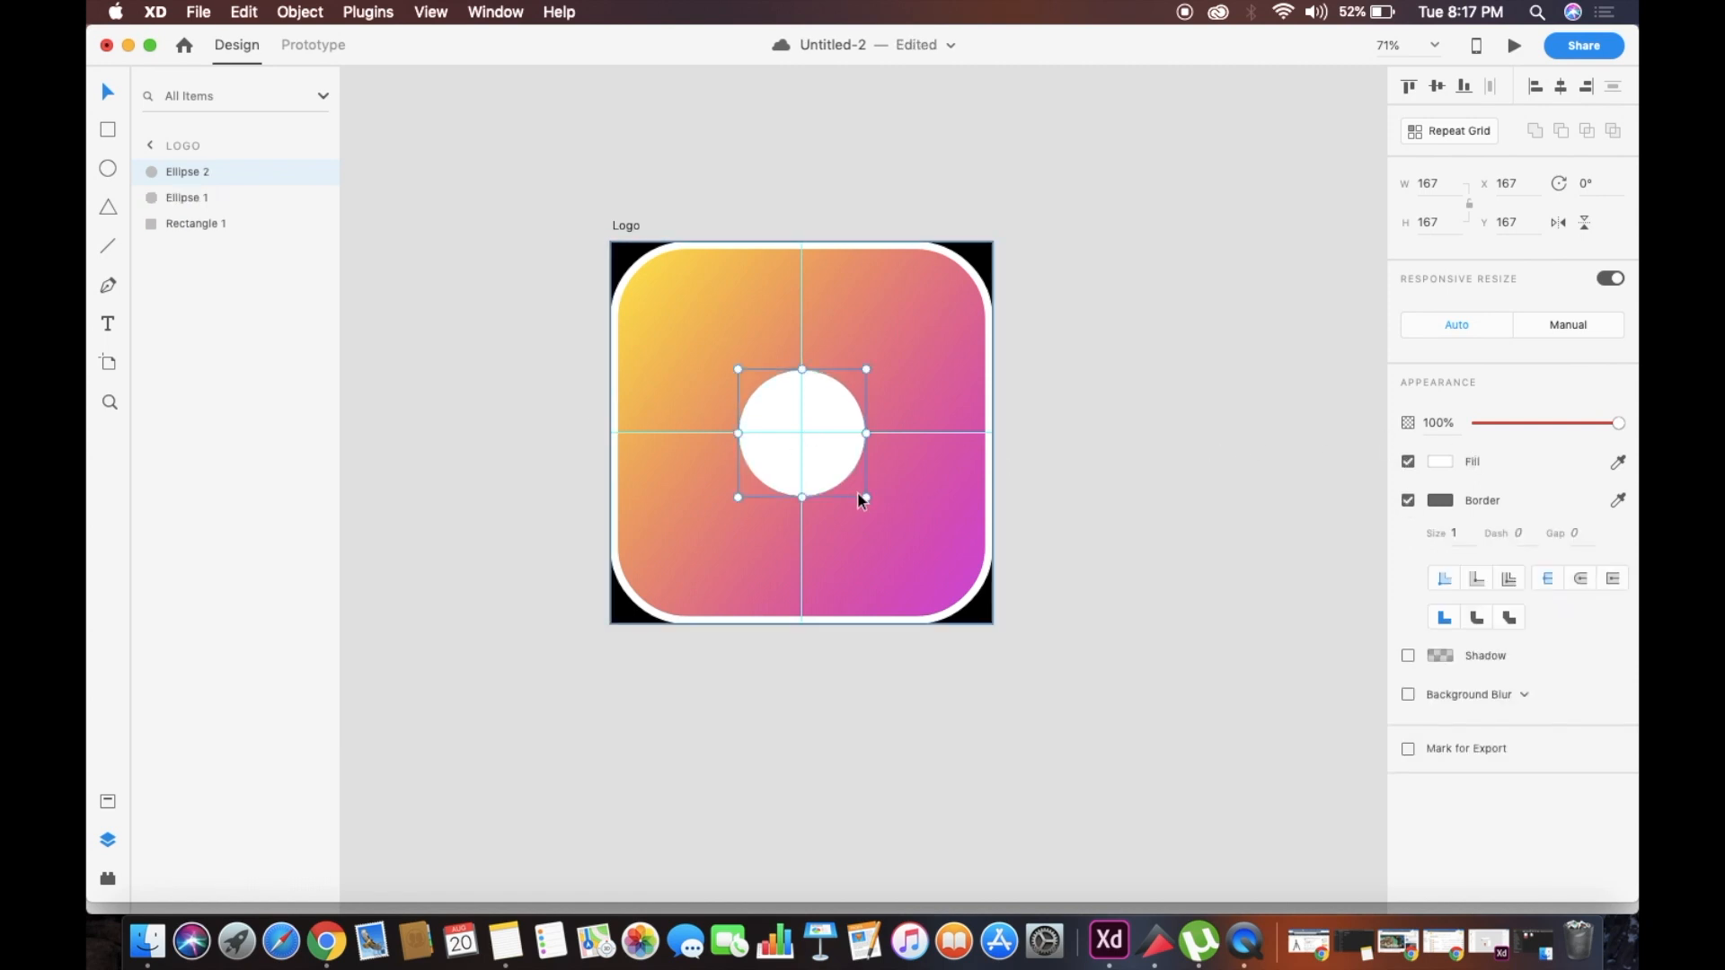
{"action": "left_click_drag", "start_coordinate": [864, 499], "coordinate": [809, 442]}
{"action": "scroll", "coordinate": [939, 402], "scroll_direction": "up", "scroll_amount": 5}
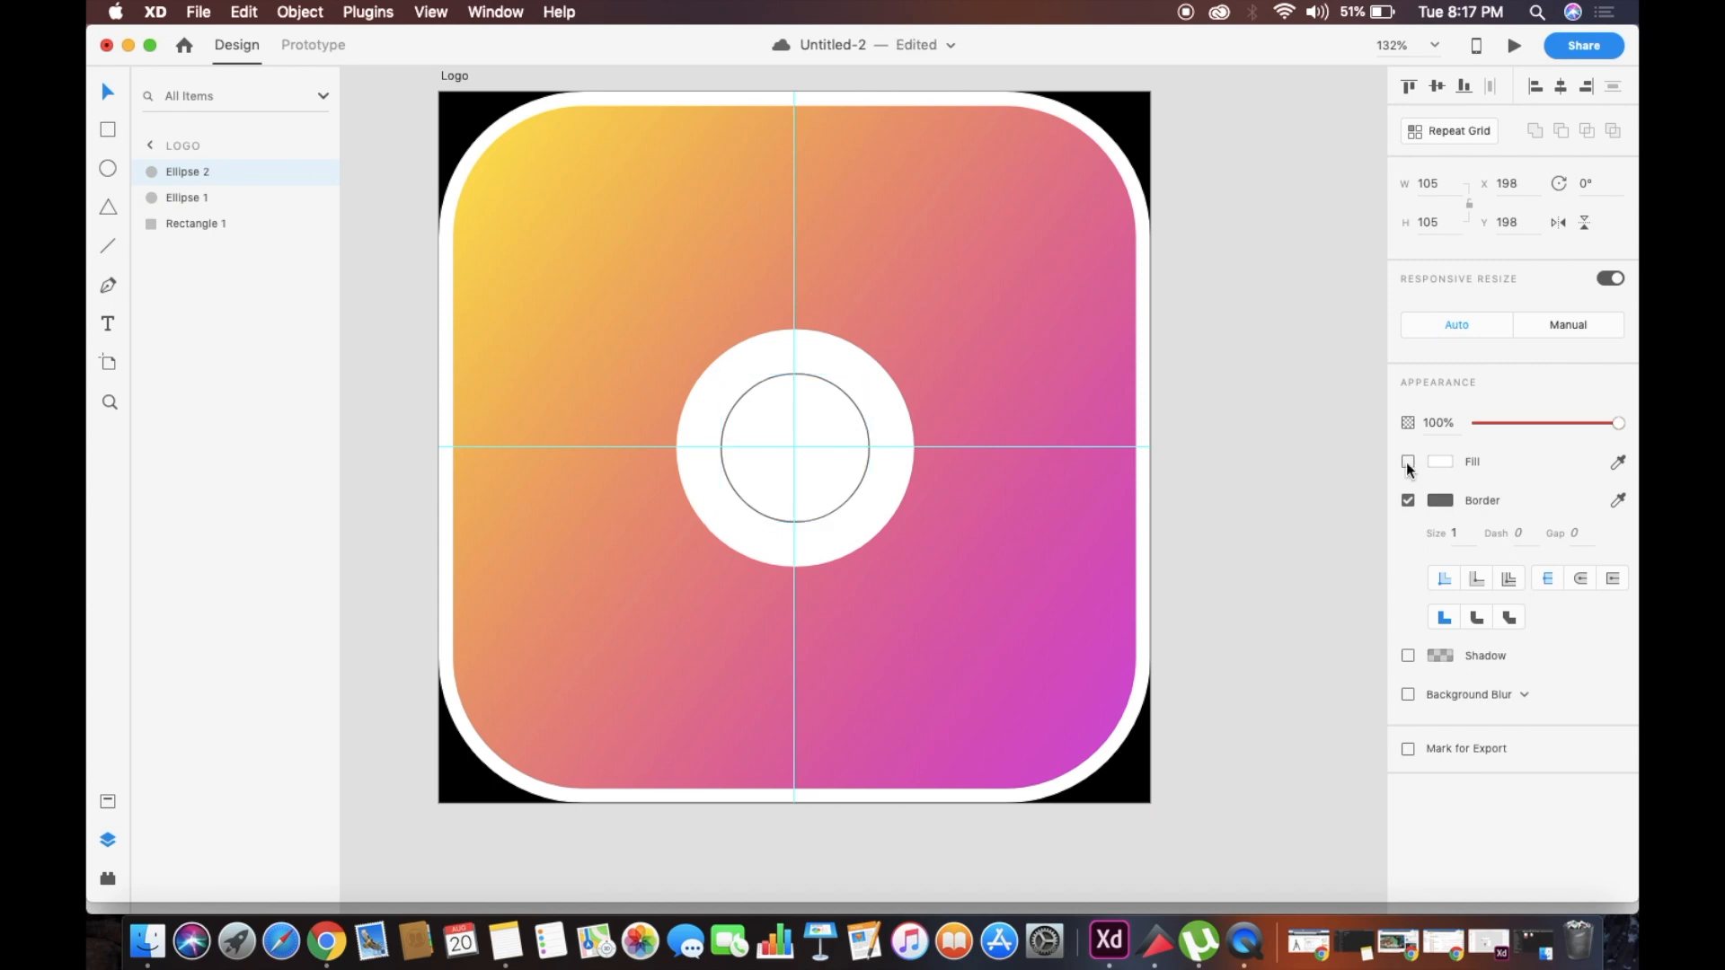
Give the larger circle a white border and try it without a fill
{"action": "left_click", "coordinate": [851, 355]}
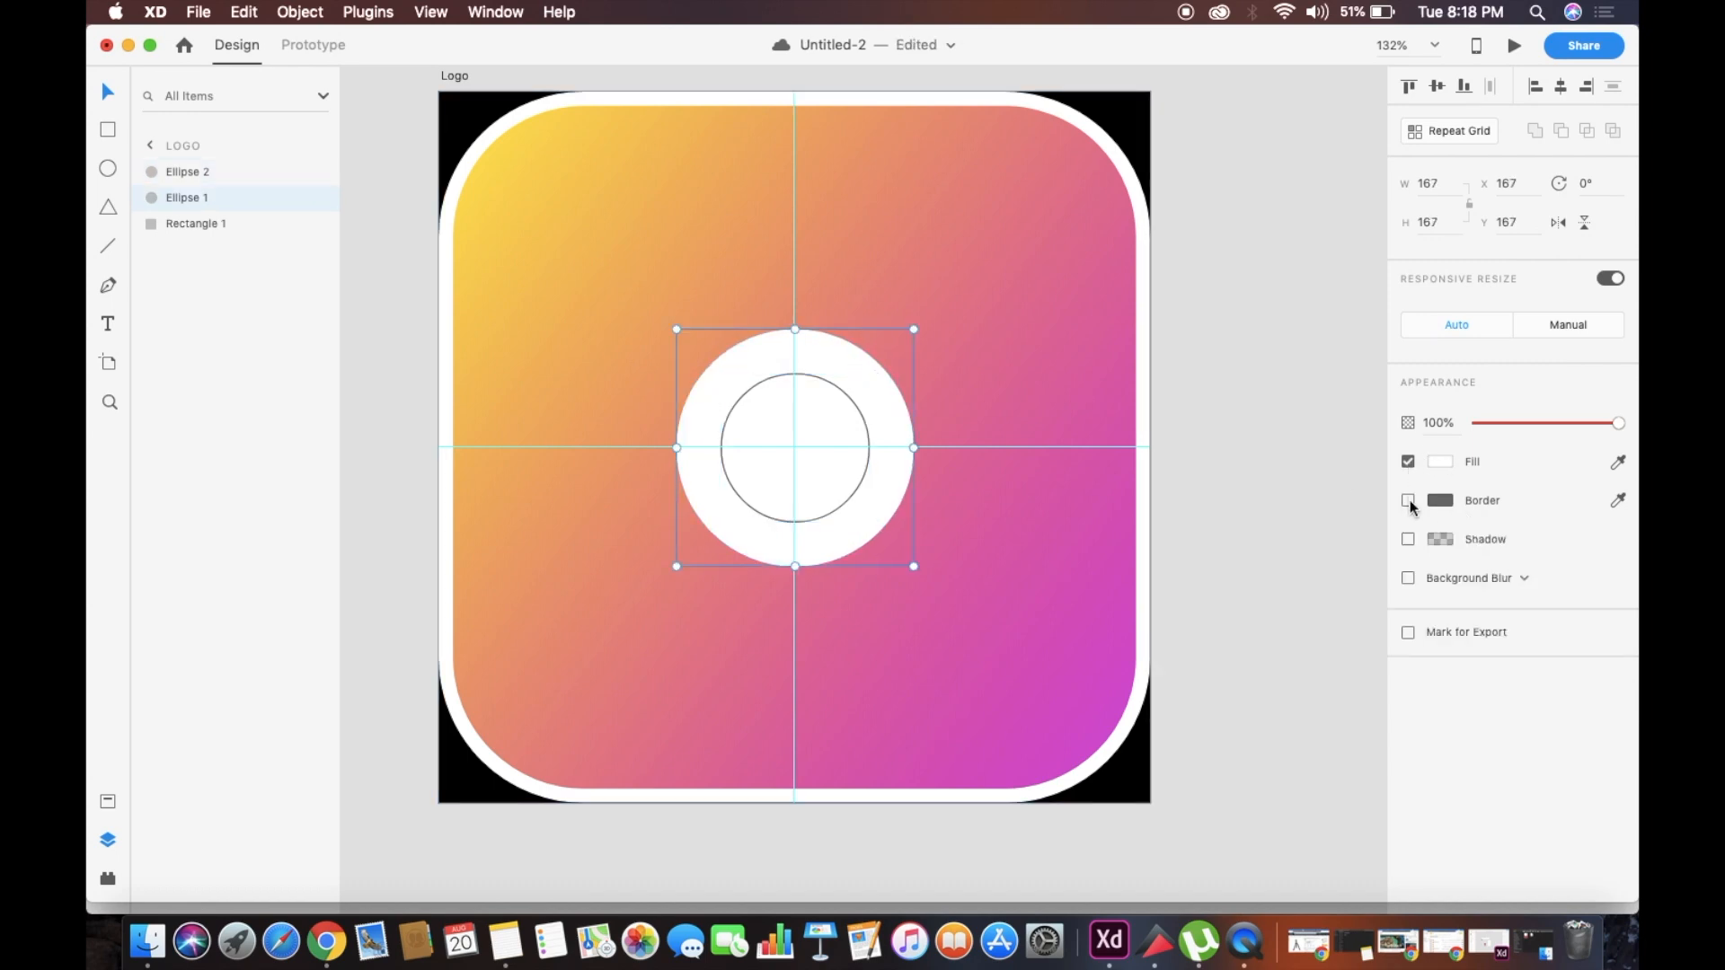
{"action": "left_click", "coordinate": [1407, 500]}
{"action": "left_click", "coordinate": [1440, 500]}
{"action": "left_click_drag", "start_coordinate": [1183, 462], "coordinate": [1073, 53]}
{"action": "left_click", "coordinate": [1071, 75]}
{"action": "left_click", "coordinate": [845, 338]}
{"action": "left_click", "coordinate": [1405, 463]}
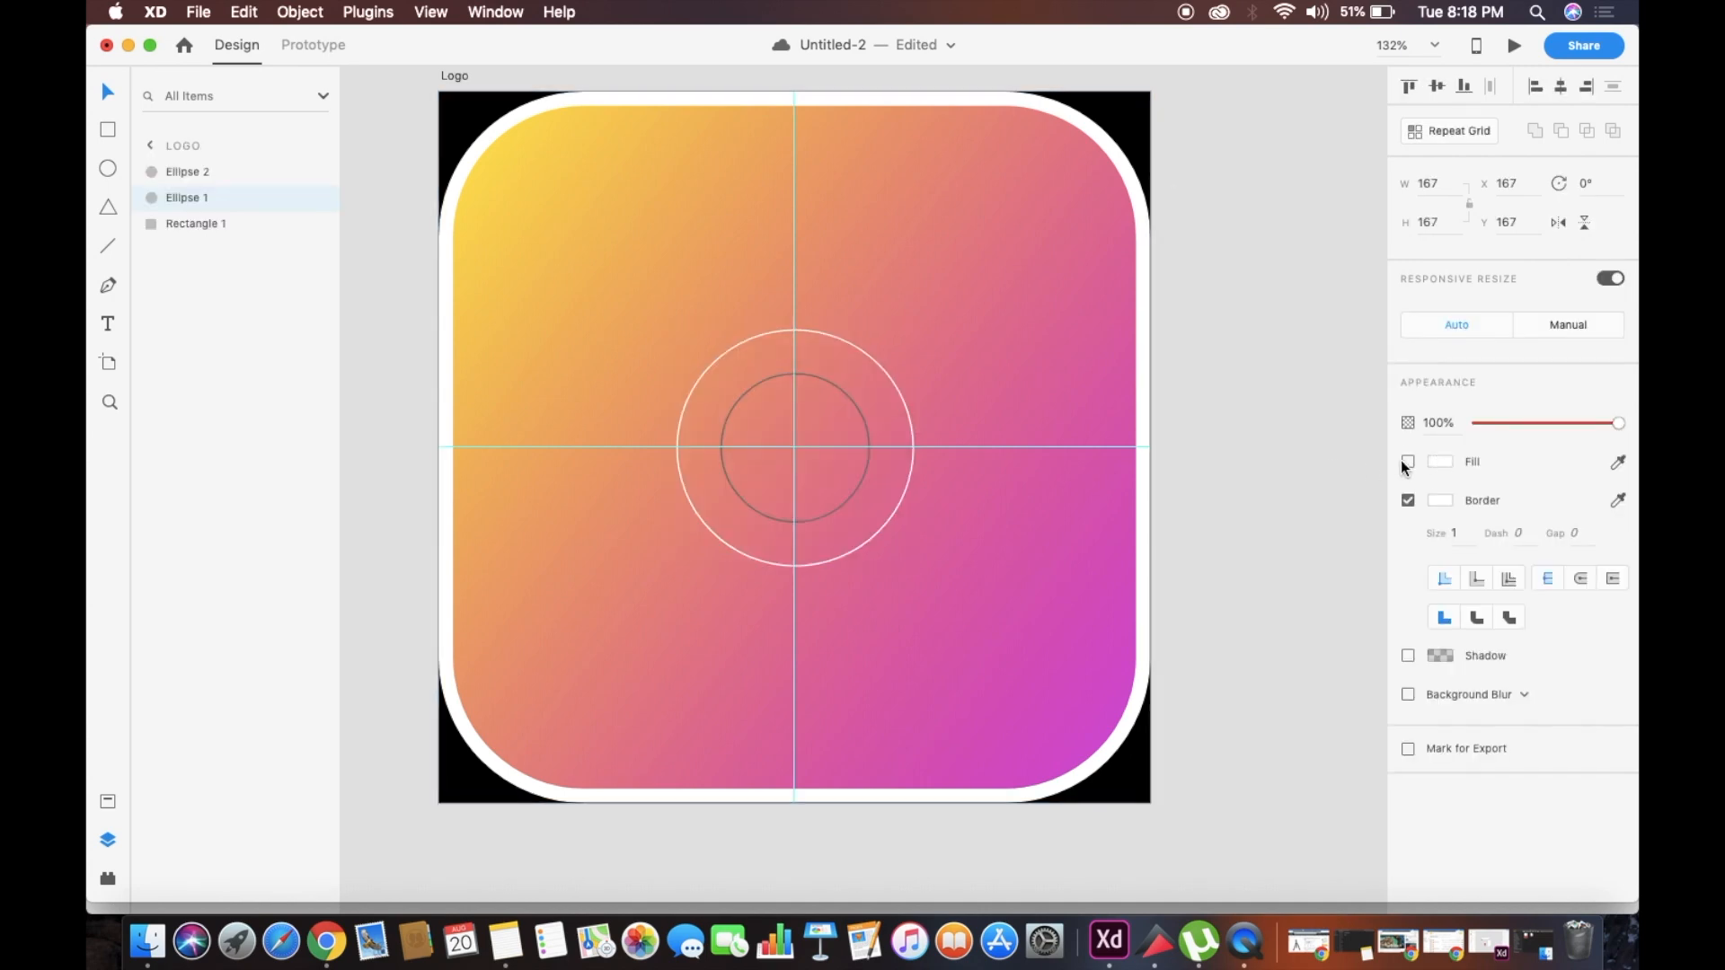
{"action": "left_click", "coordinate": [1408, 462]}
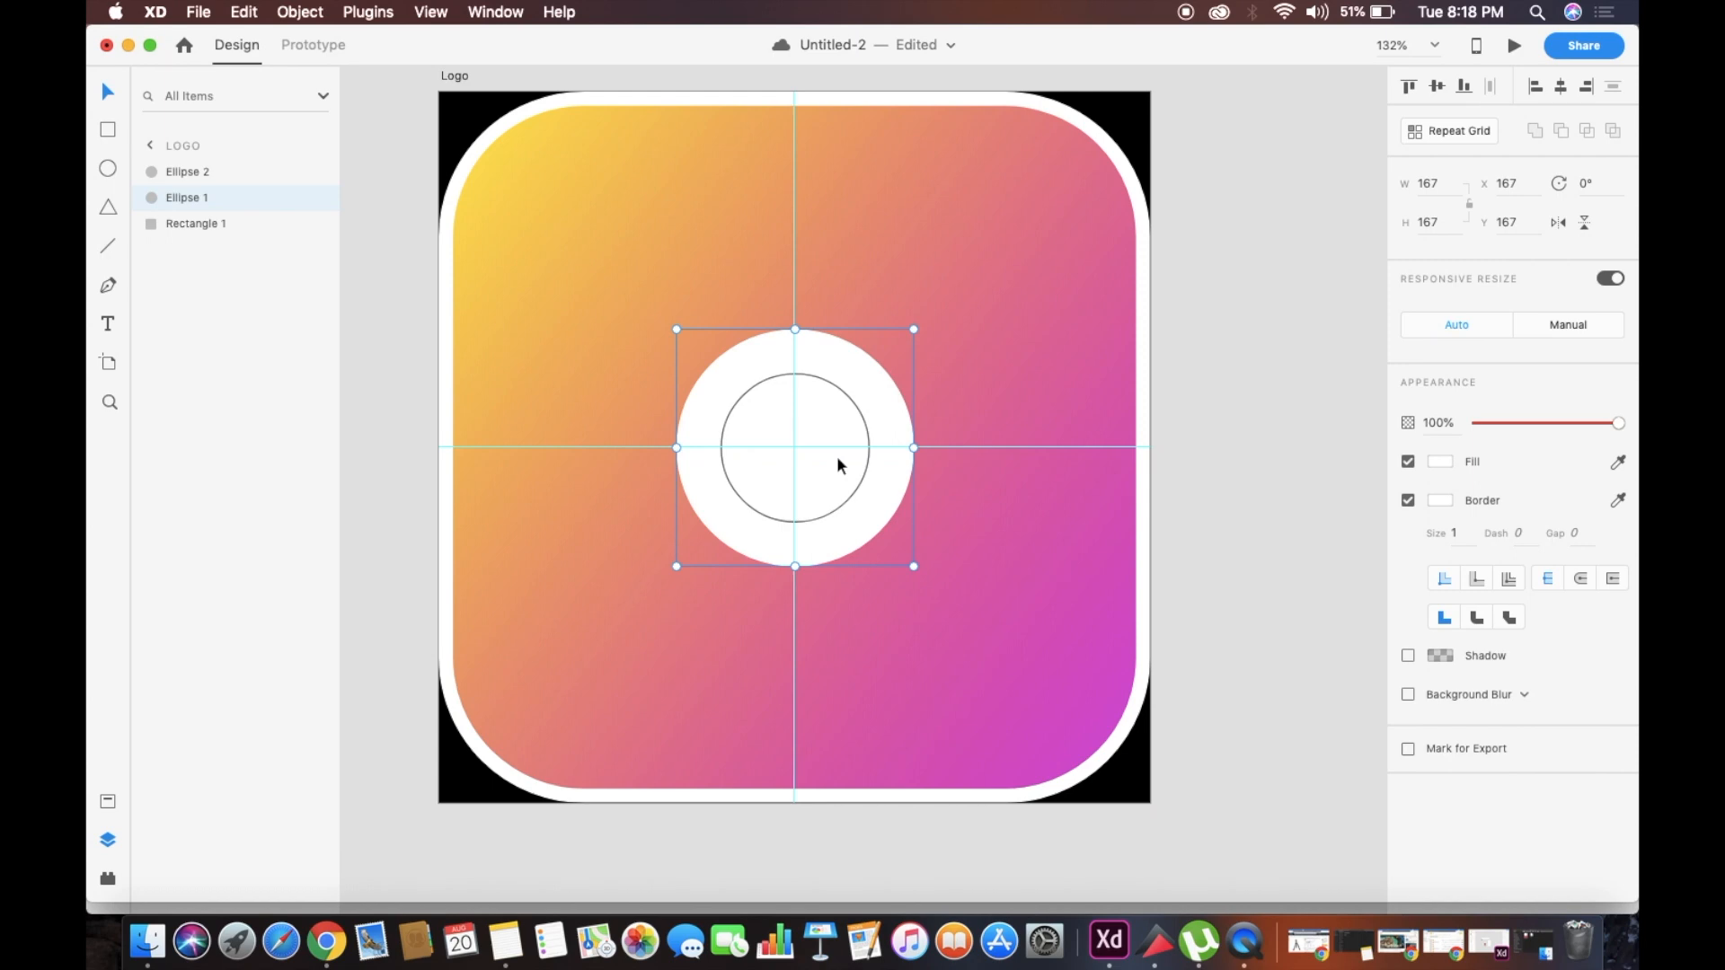
Delete the larger circle and set the remaining unfilled circle's border size to 15
{"action": "key", "text": "Delete"}
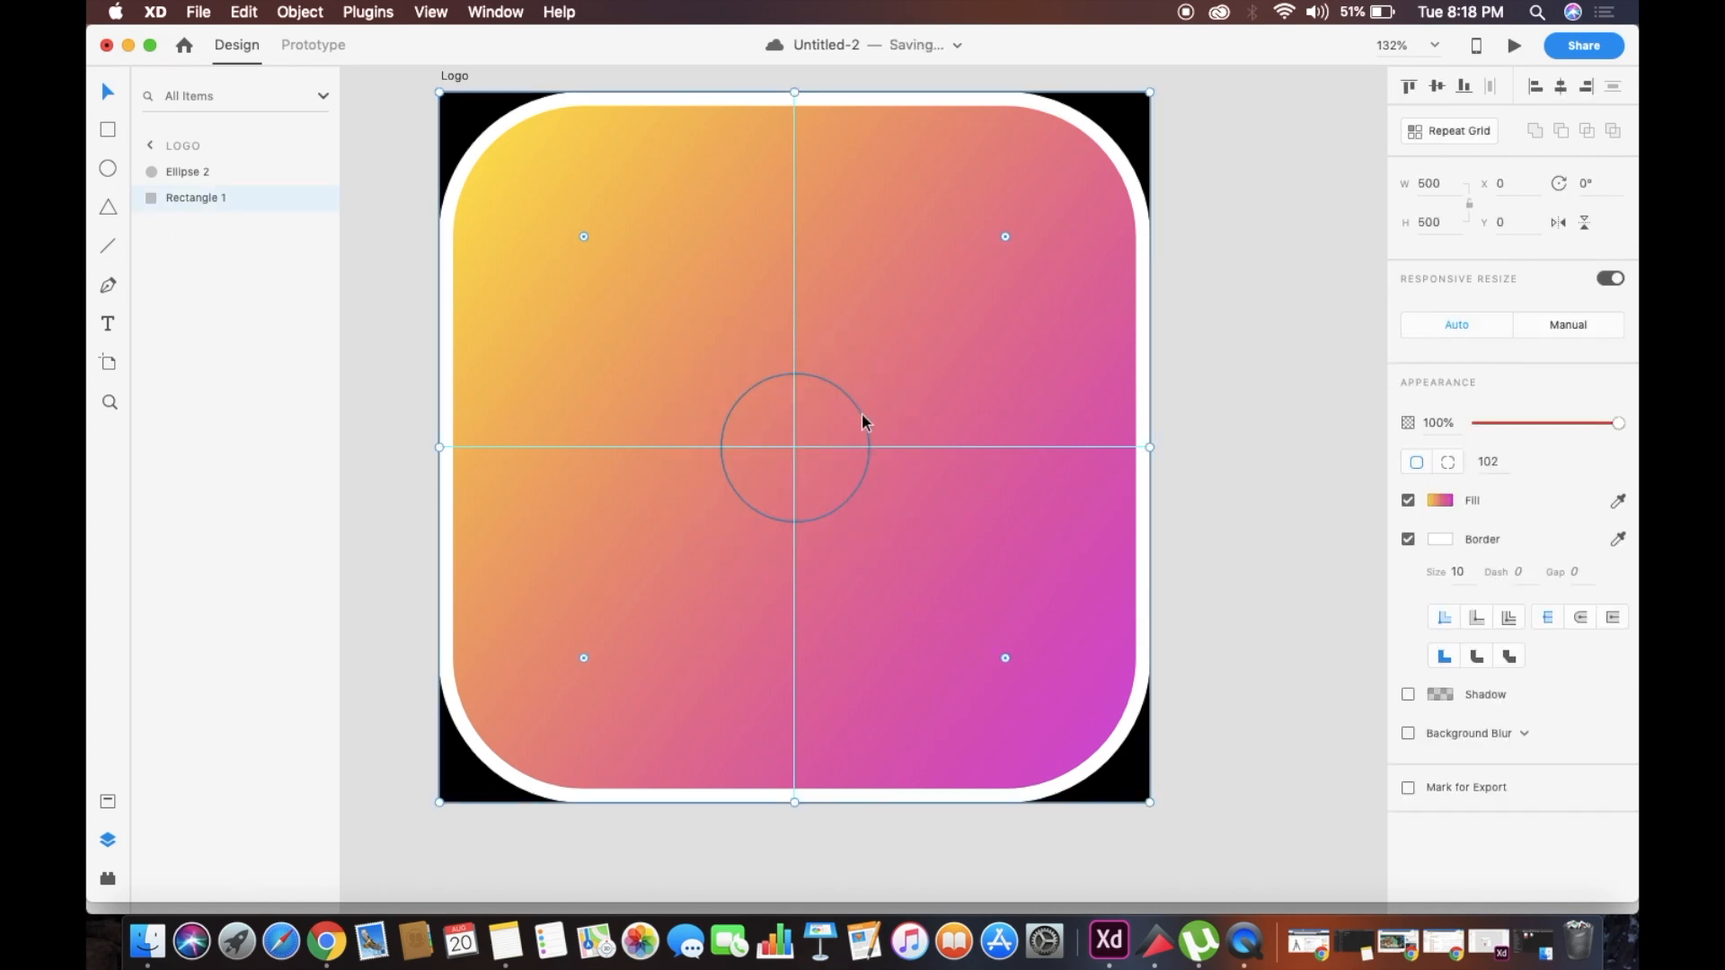
{"action": "left_click", "coordinate": [861, 422]}
{"action": "left_click", "coordinate": [1408, 462]}
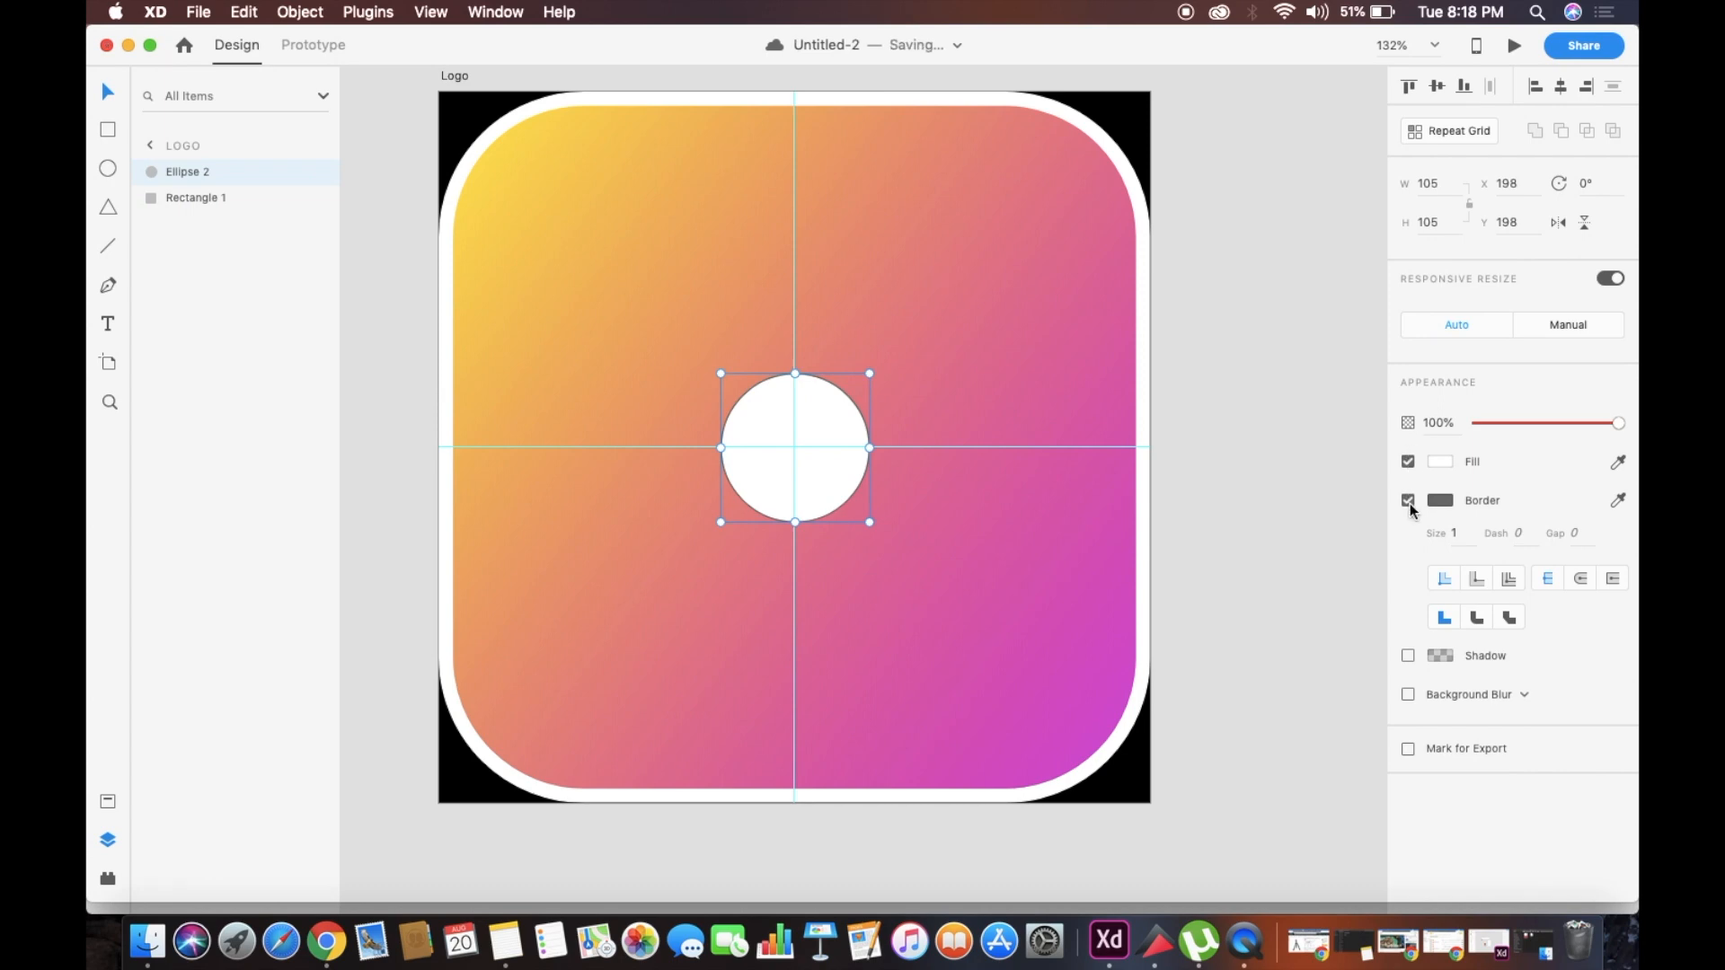
{"action": "left_click", "coordinate": [1407, 462]}
{"action": "left_click", "coordinate": [1458, 533]}
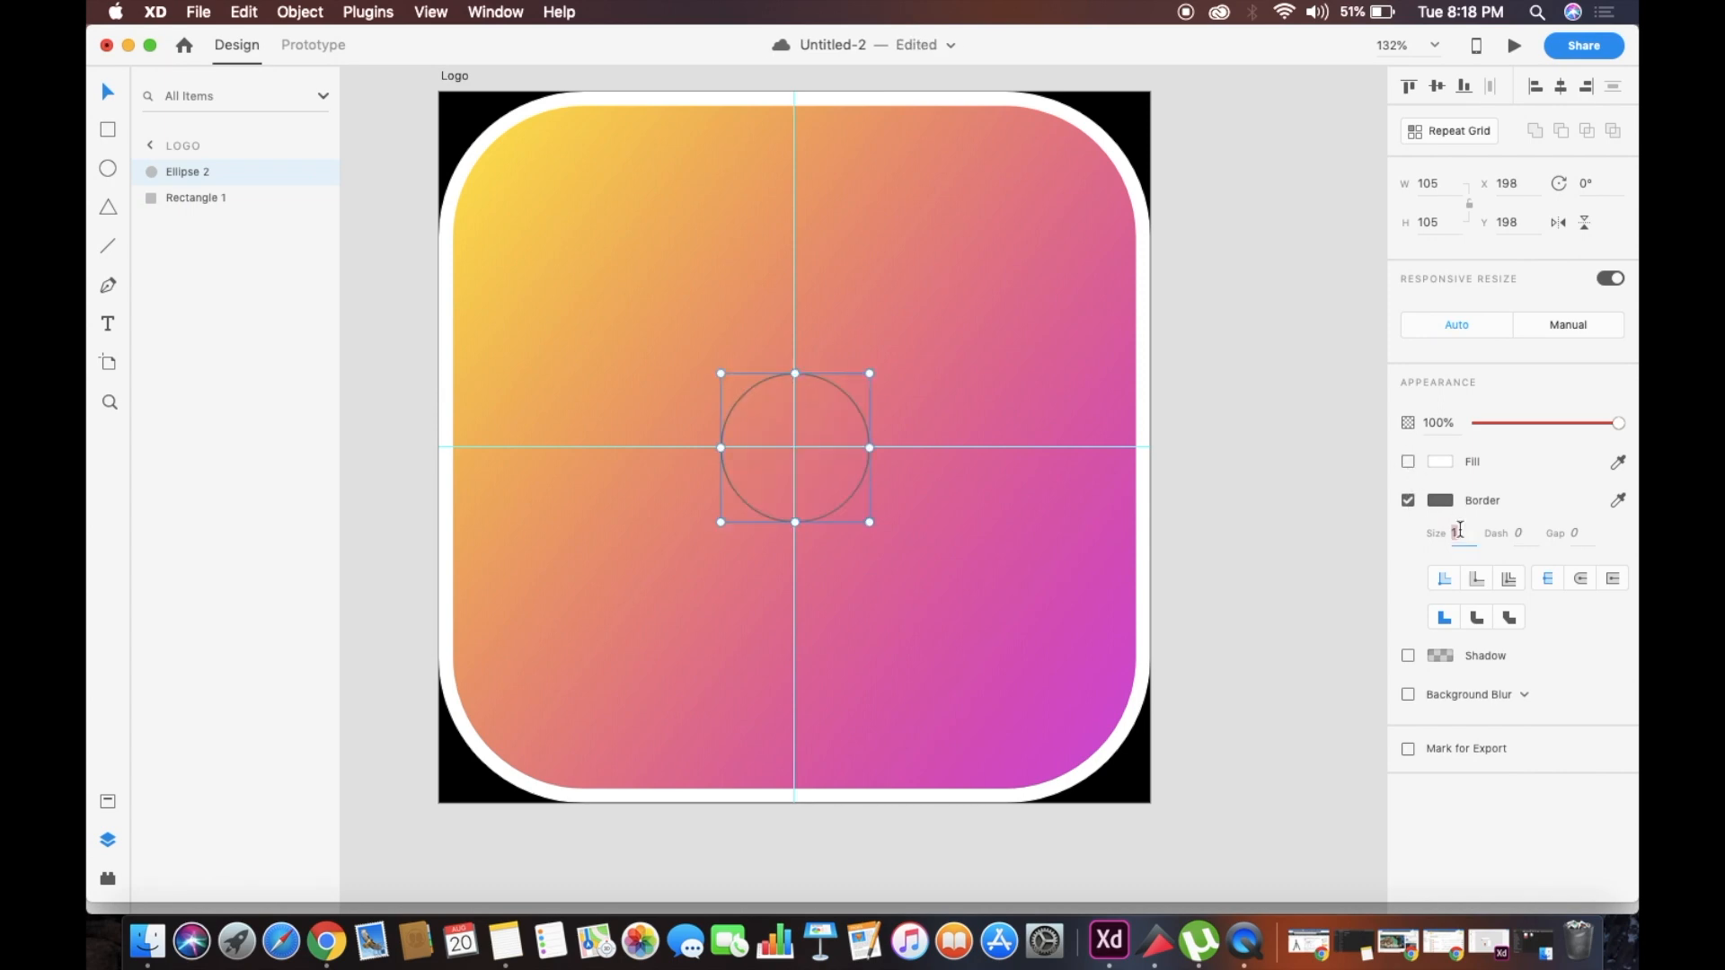
{"action": "type", "text": "15"}
{"action": "key", "text": "Return"}
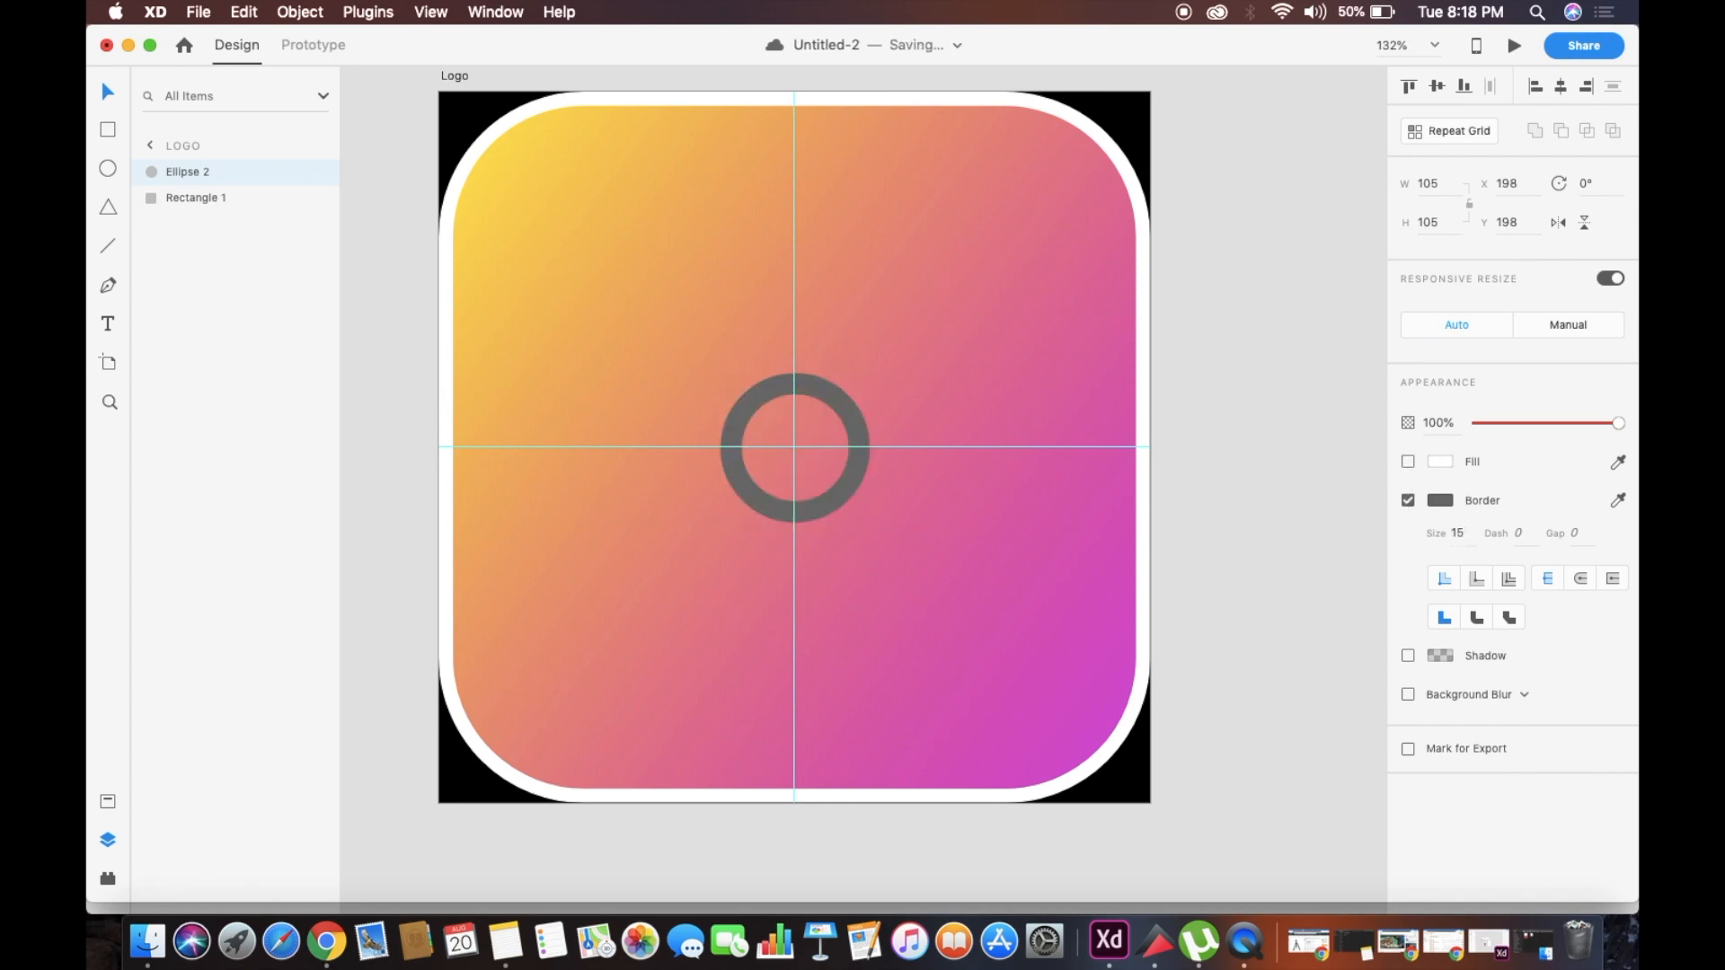
Change the remaining circle's border colour to white
{"action": "left_click", "coordinate": [1439, 500]}
{"action": "left_click_drag", "start_coordinate": [1208, 405], "coordinate": [1171, 255]}
{"action": "left_click", "coordinate": [1440, 463]}
{"action": "left_click", "coordinate": [1443, 522]}
Thicken the white ring by trying a border size of 20 and settling on 30
{"action": "left_click", "coordinate": [1459, 531]}
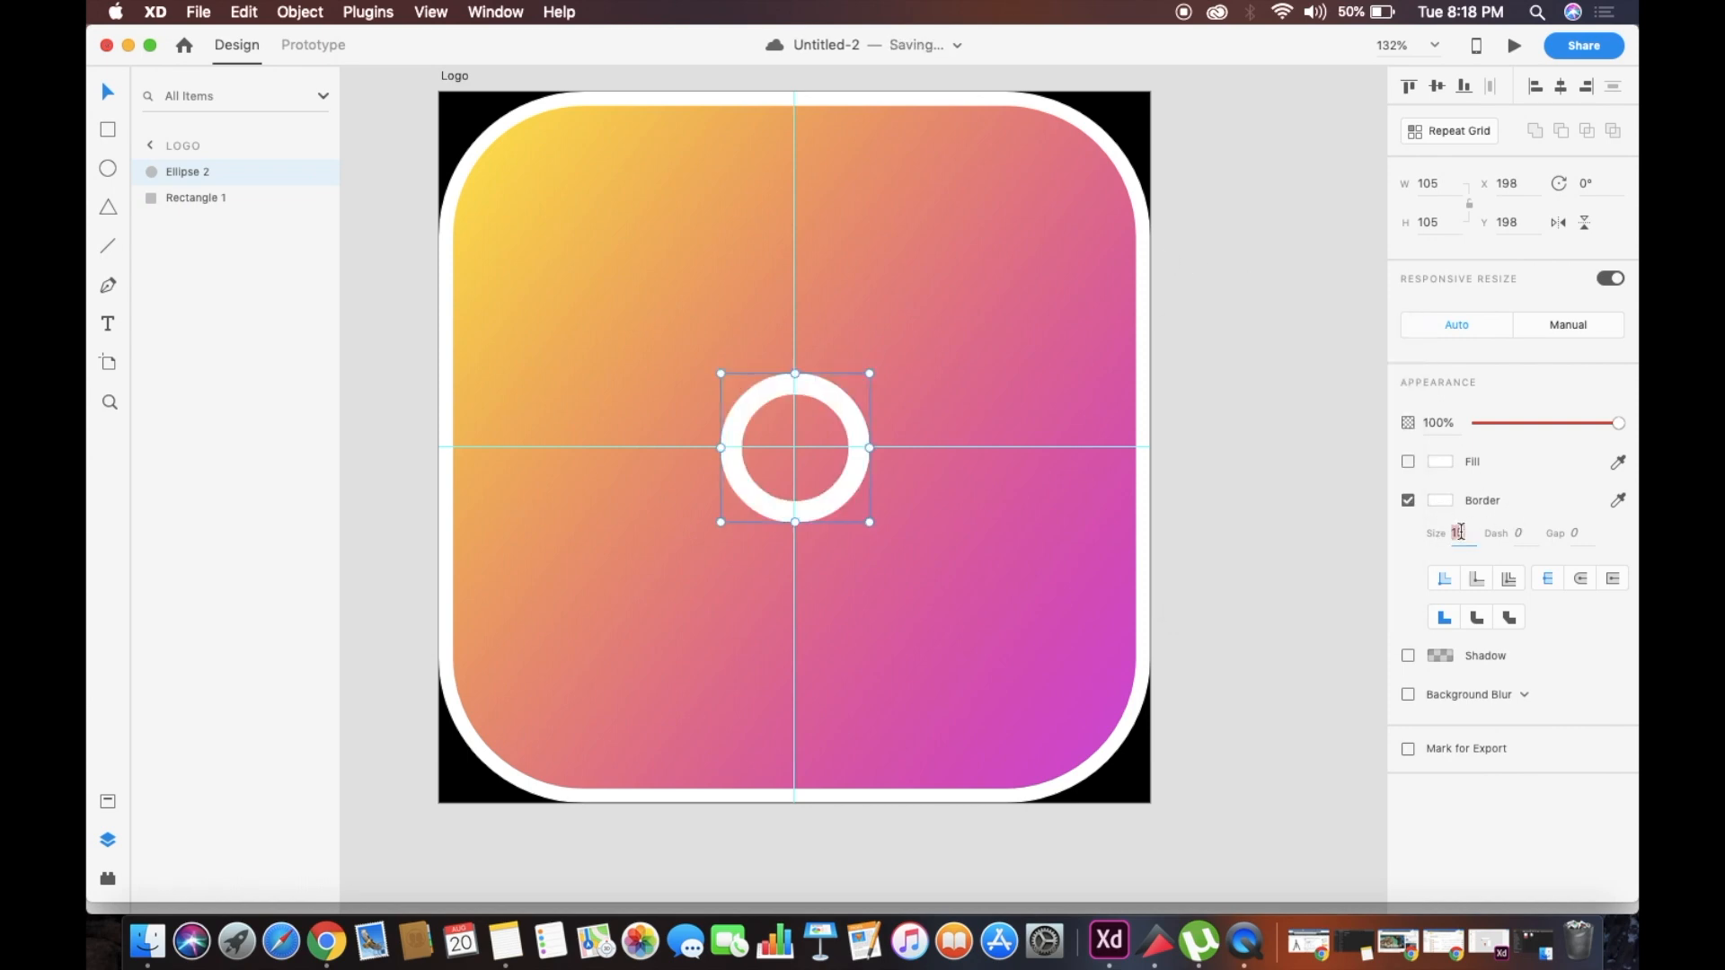
{"action": "type", "text": "20"}
{"action": "key", "text": "Return"}
{"action": "left_click_drag", "start_coordinate": [830, 396], "coordinate": [831, 402]}
{"action": "left_click", "coordinate": [925, 564]}
{"action": "left_click", "coordinate": [852, 480]}
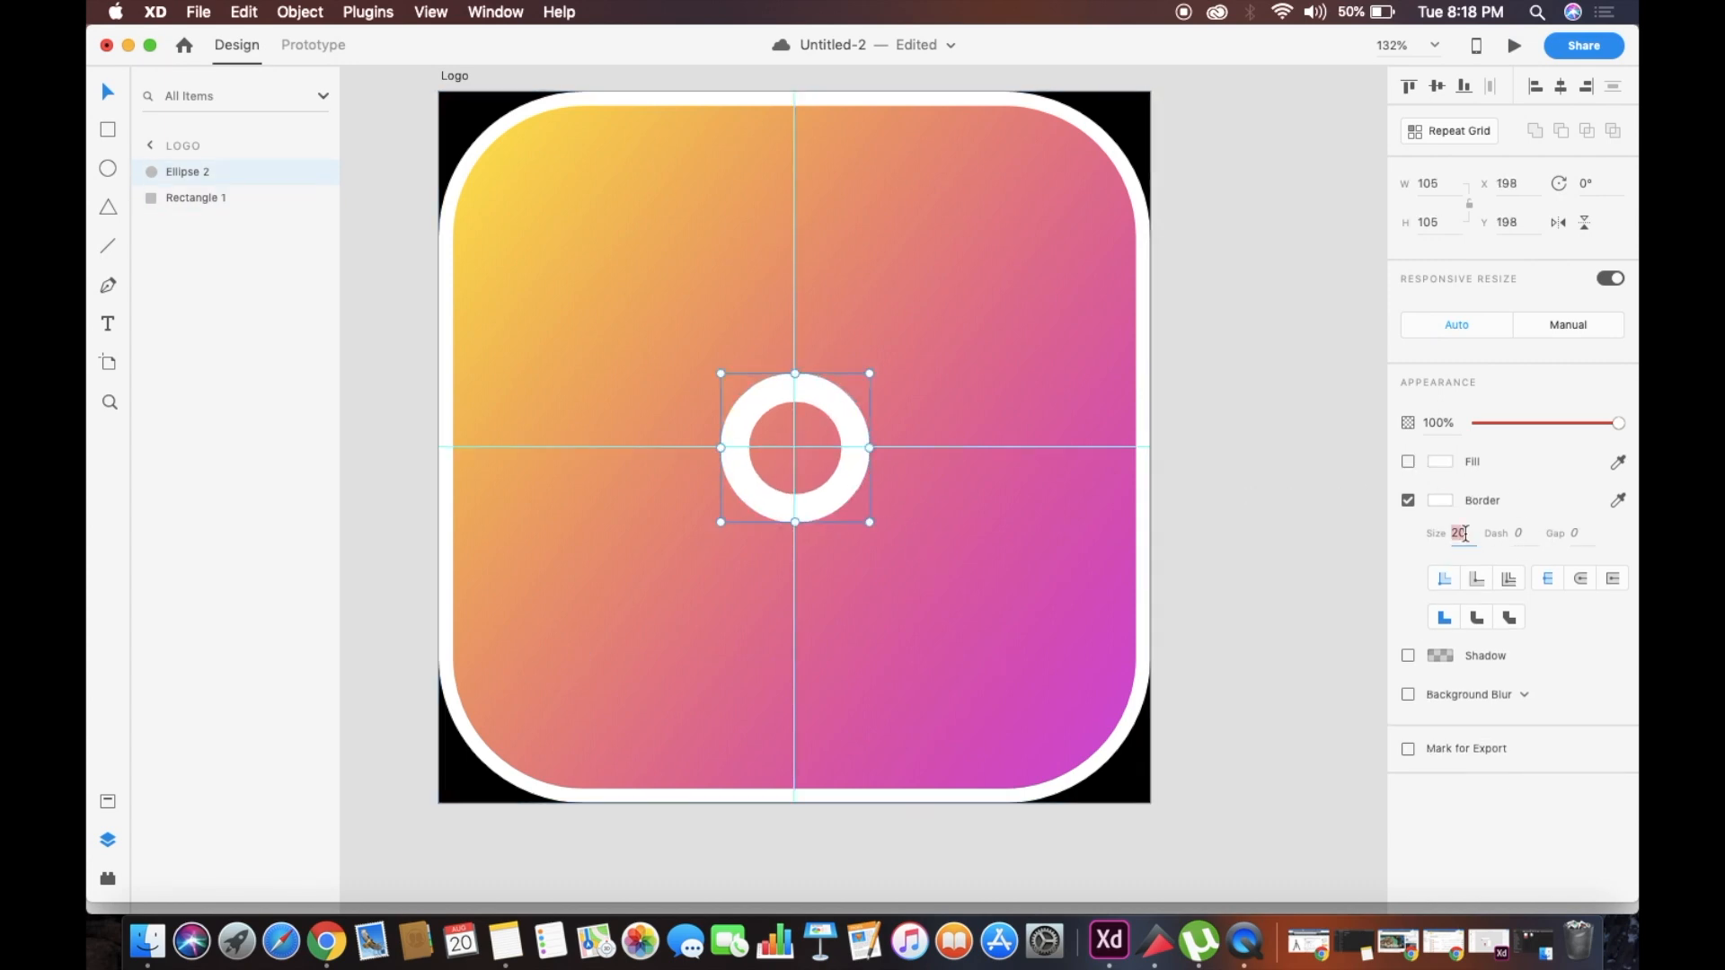
{"action": "left_click", "coordinate": [851, 436]}
Draw a borderless white rectangle about 29 × 96 down from the ring's left side as the stem of a P
{"action": "key", "text": "r"}
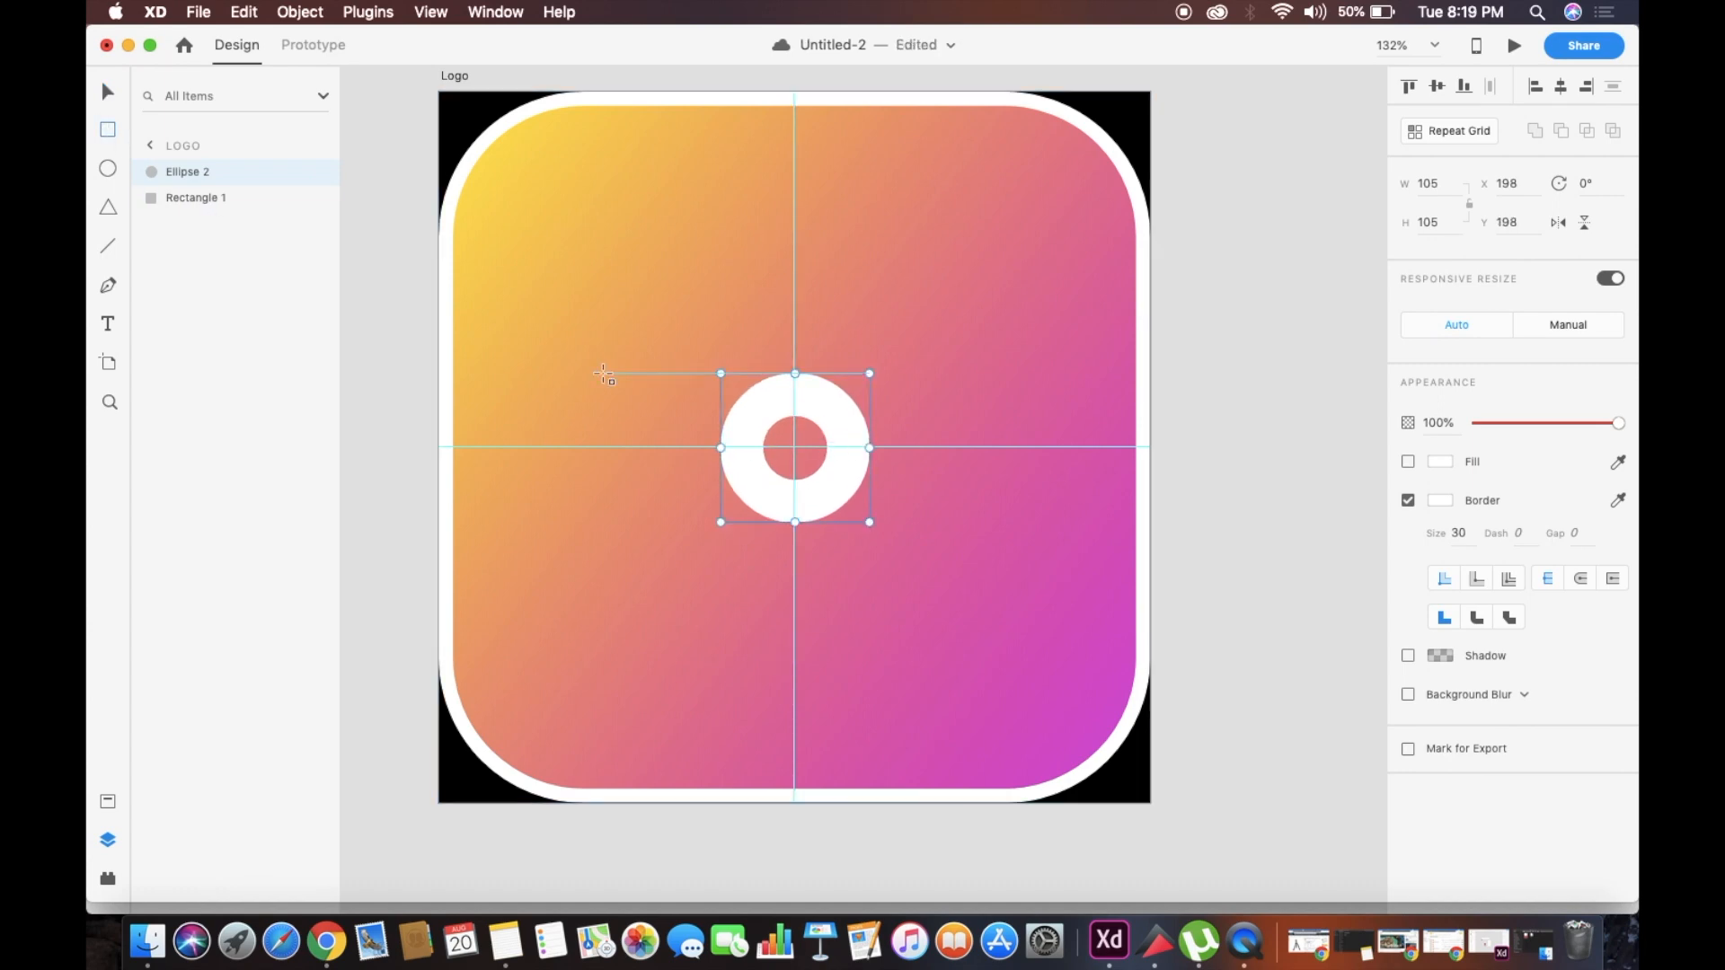
{"action": "scroll", "coordinate": [598, 373], "scroll_direction": "up", "scroll_amount": 5}
{"action": "mouse_move", "coordinate": [771, 245]}
{"action": "left_mouse_down"}
{"action": "mouse_move", "coordinate": [861, 253]}
{"action": "mouse_move", "coordinate": [855, 519]}
{"action": "left_mouse_up"}
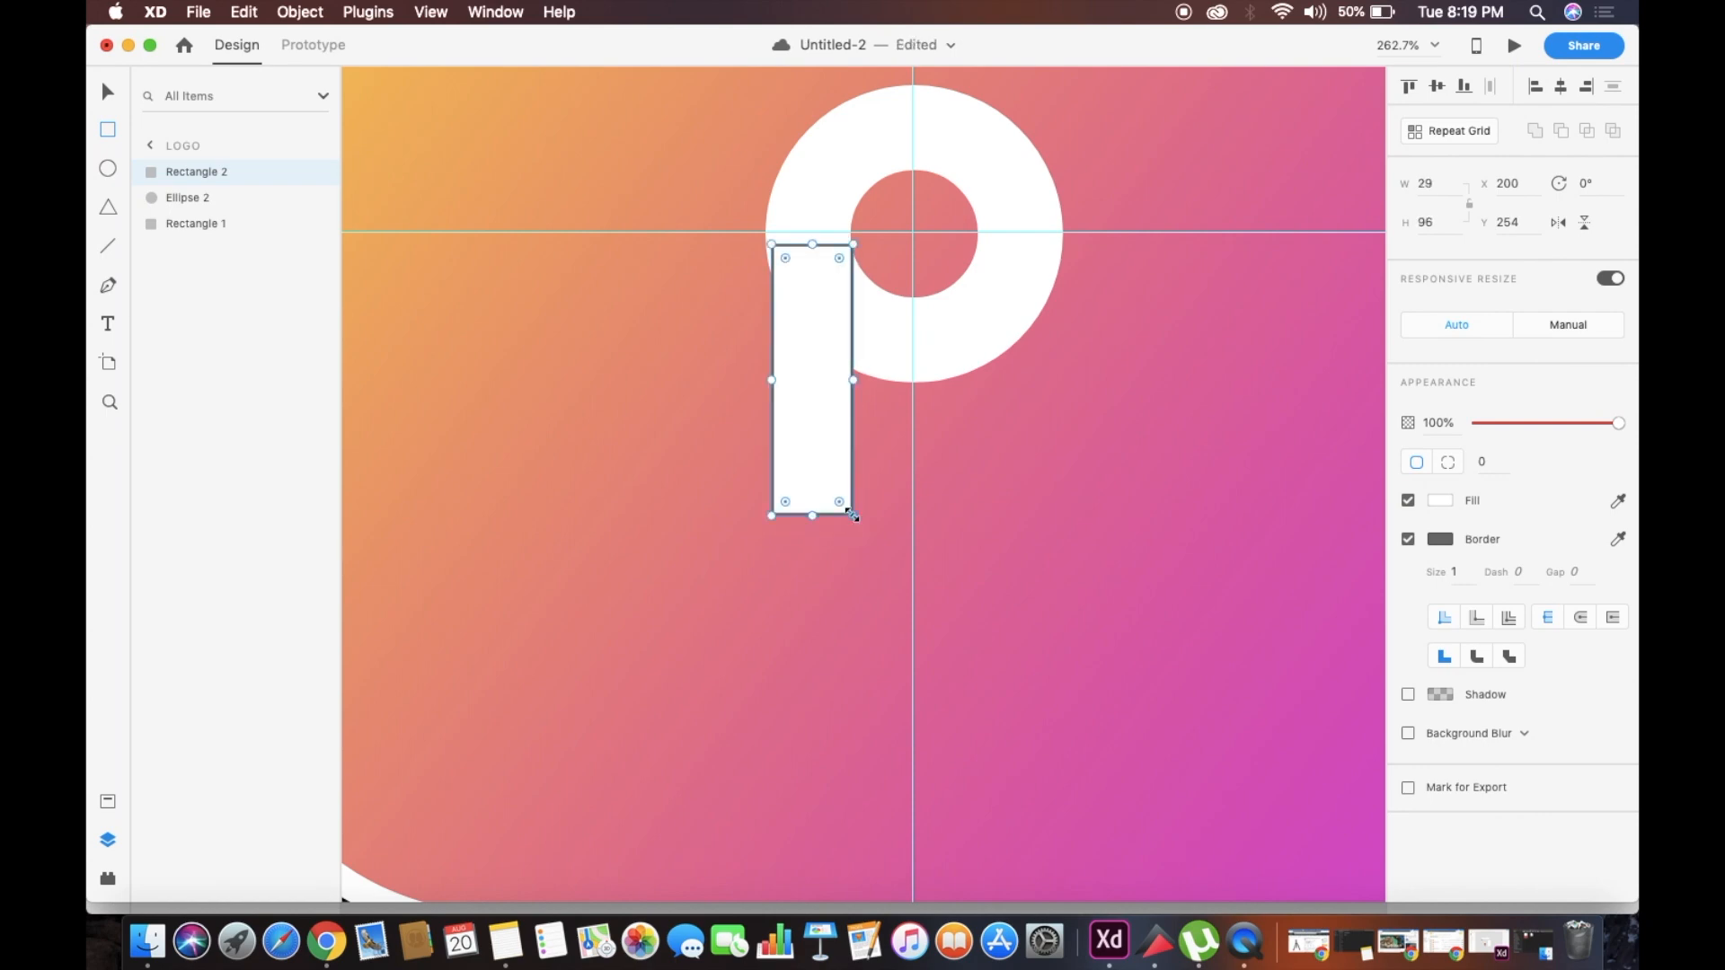
{"action": "scroll", "coordinate": [856, 519], "scroll_direction": "down", "scroll_amount": 3}
{"action": "left_click", "coordinate": [1407, 539]}
Align the stem's top with the horizontal guide and widen it to 30 so it meets the ring's left edge
{"action": "left_click", "coordinate": [107, 92]}
{"action": "scroll", "coordinate": [826, 415], "scroll_direction": "up", "scroll_amount": 5}
{"action": "left_click_drag", "start_coordinate": [826, 415], "coordinate": [822, 406]}
{"action": "scroll", "coordinate": [822, 417], "scroll_direction": "down", "scroll_amount": 3}
{"action": "scroll", "coordinate": [821, 406], "scroll_direction": "up", "scroll_amount": 5}
{"action": "scroll", "coordinate": [825, 414], "scroll_direction": "up", "scroll_amount": 1}
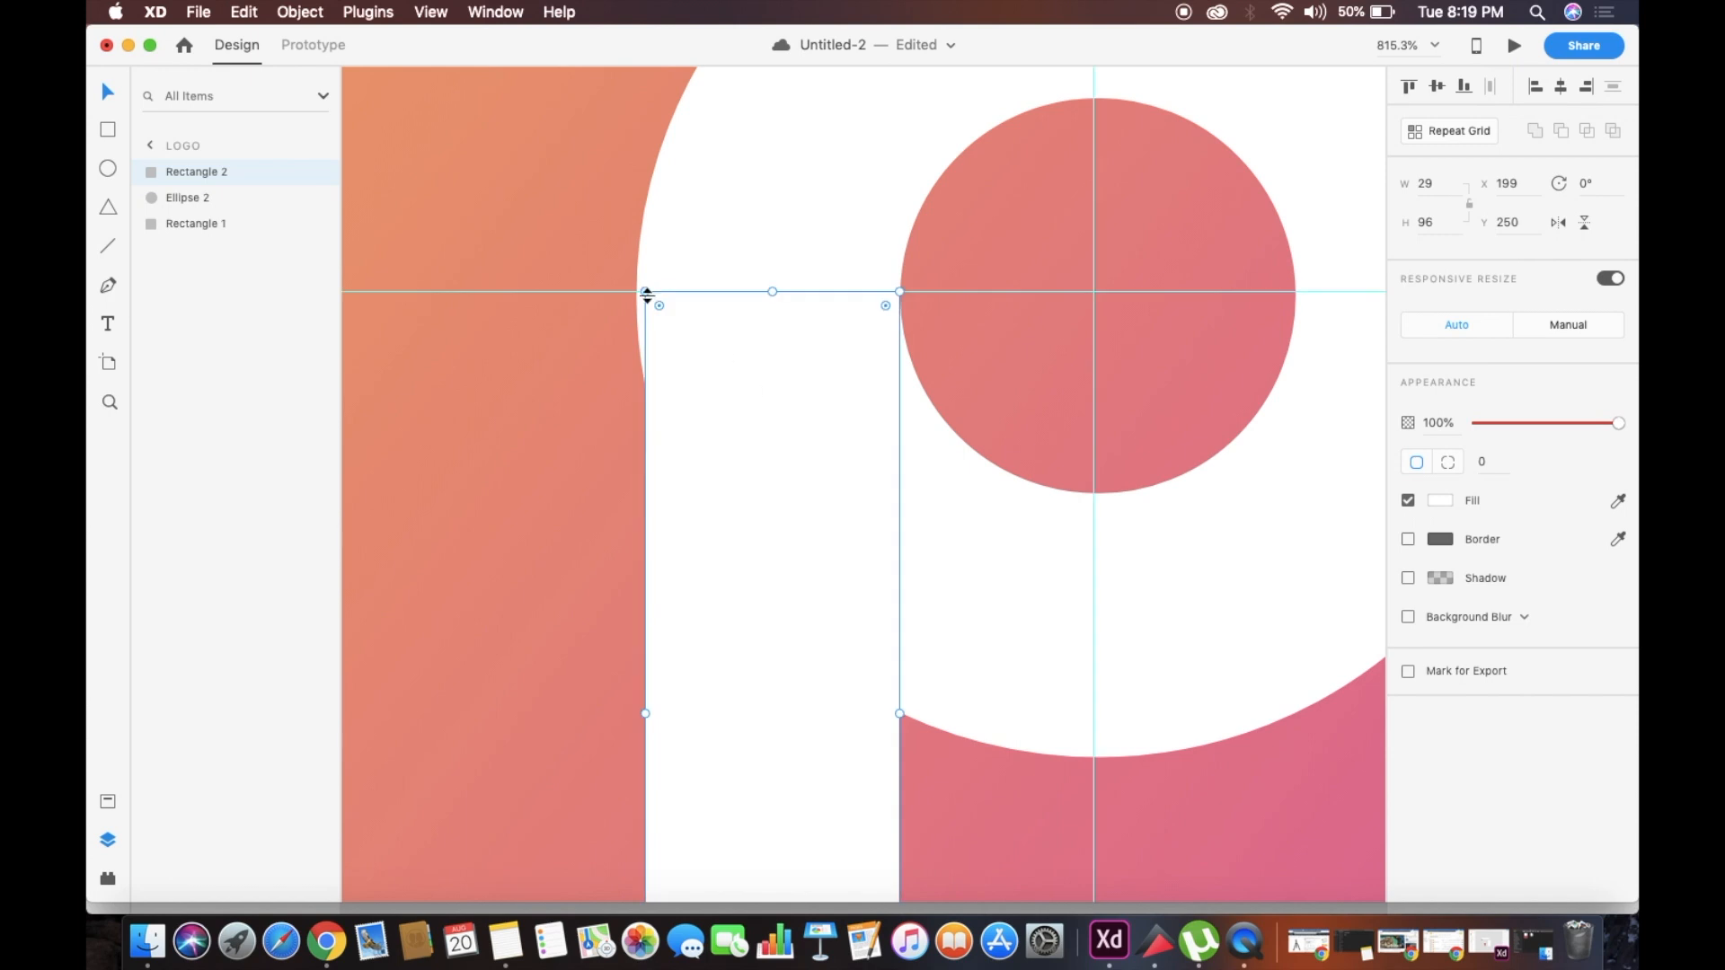
{"action": "left_click_drag", "start_coordinate": [647, 294], "coordinate": [636, 294]}
{"action": "scroll", "coordinate": [635, 289], "scroll_direction": "down", "scroll_amount": 10}
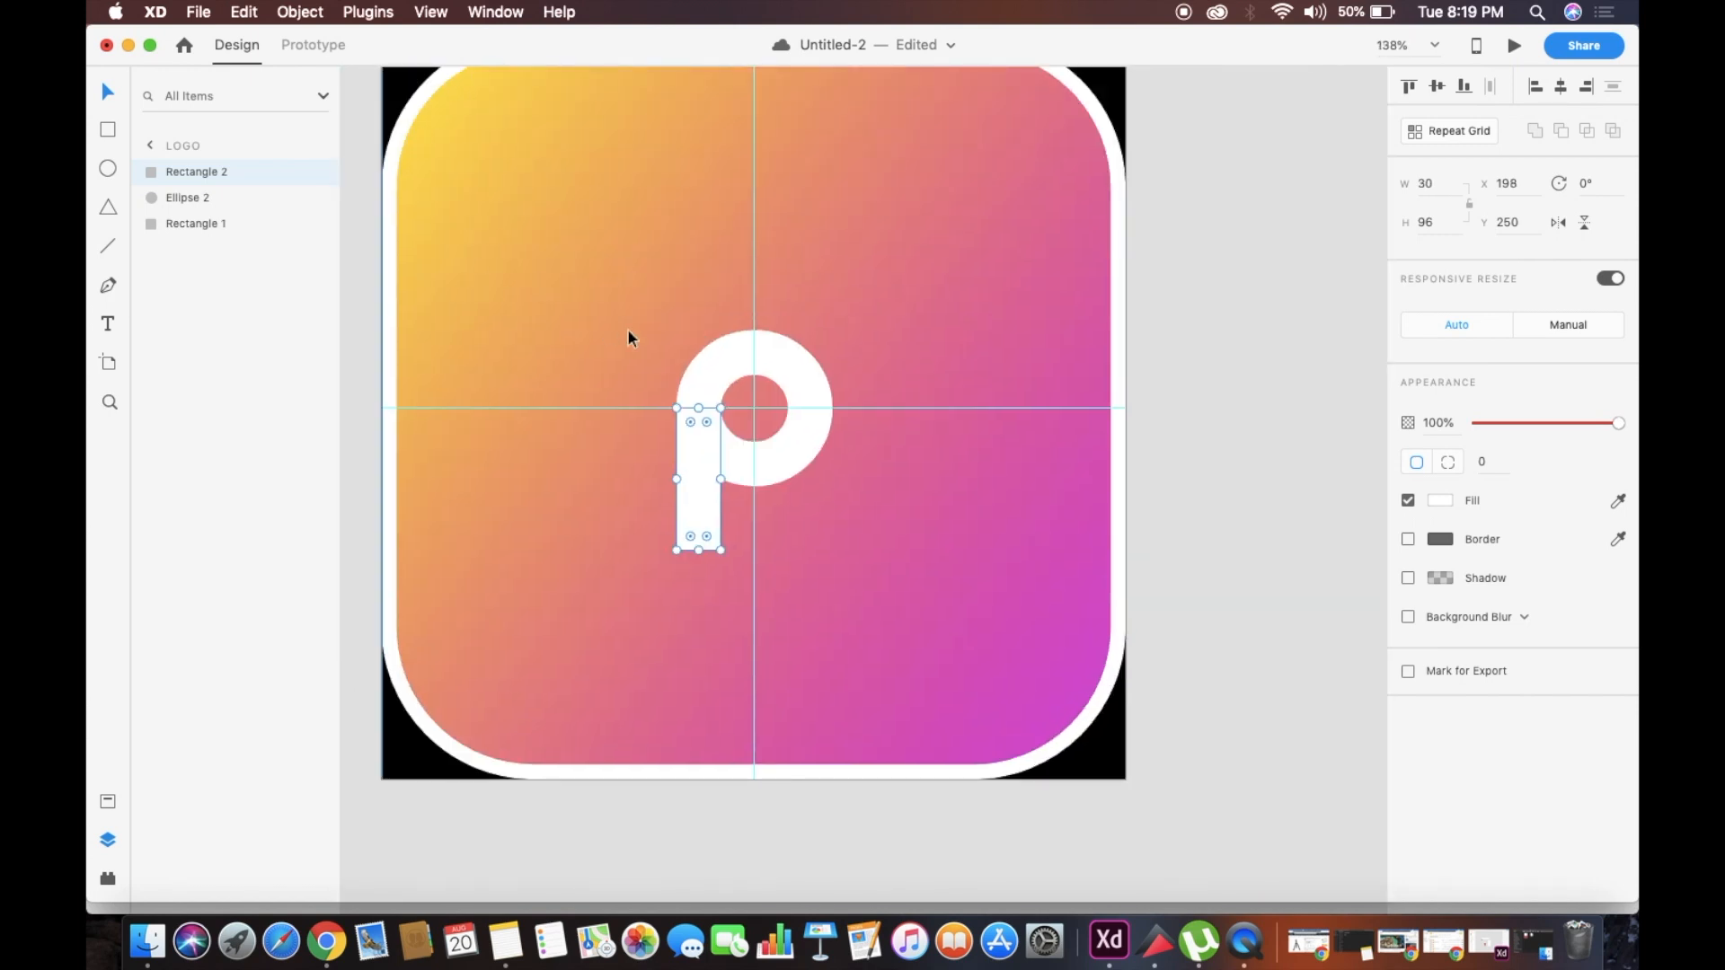
{"action": "left_click", "coordinate": [661, 365]}
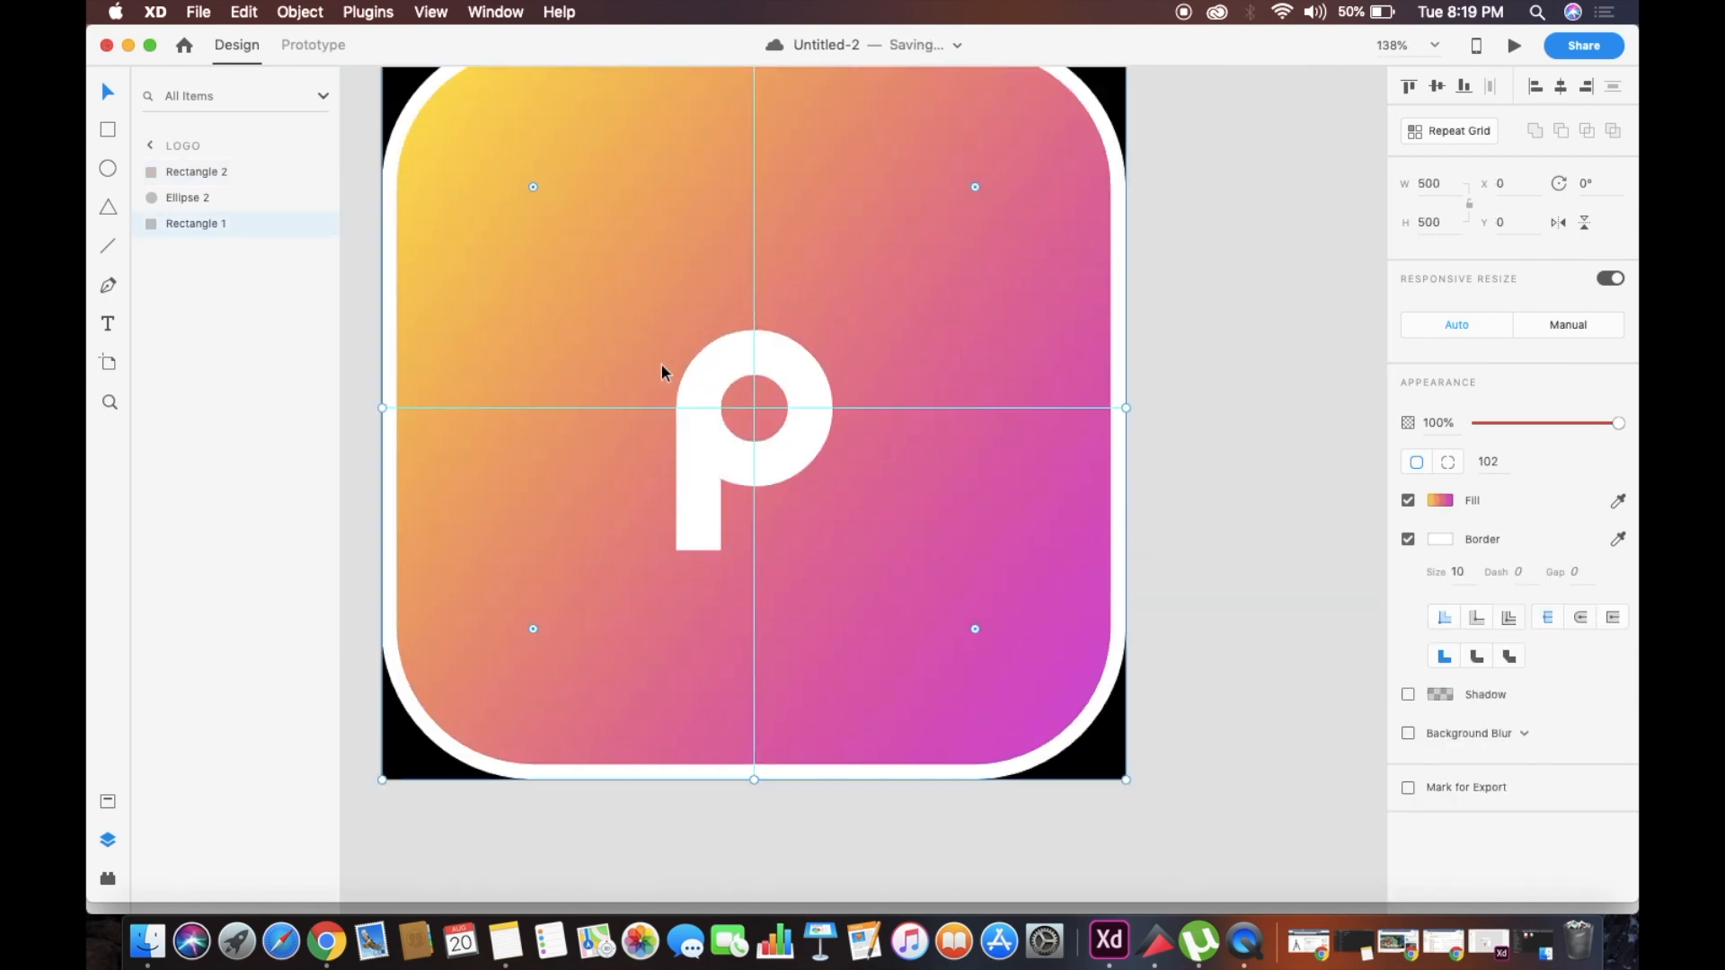
Group the ring with the stem rectangle and enlarge the group to about 151 × 213
{"action": "left_click", "coordinate": [710, 400]}
{"action": "left_click", "coordinate": [697, 525], "text": "shift"}
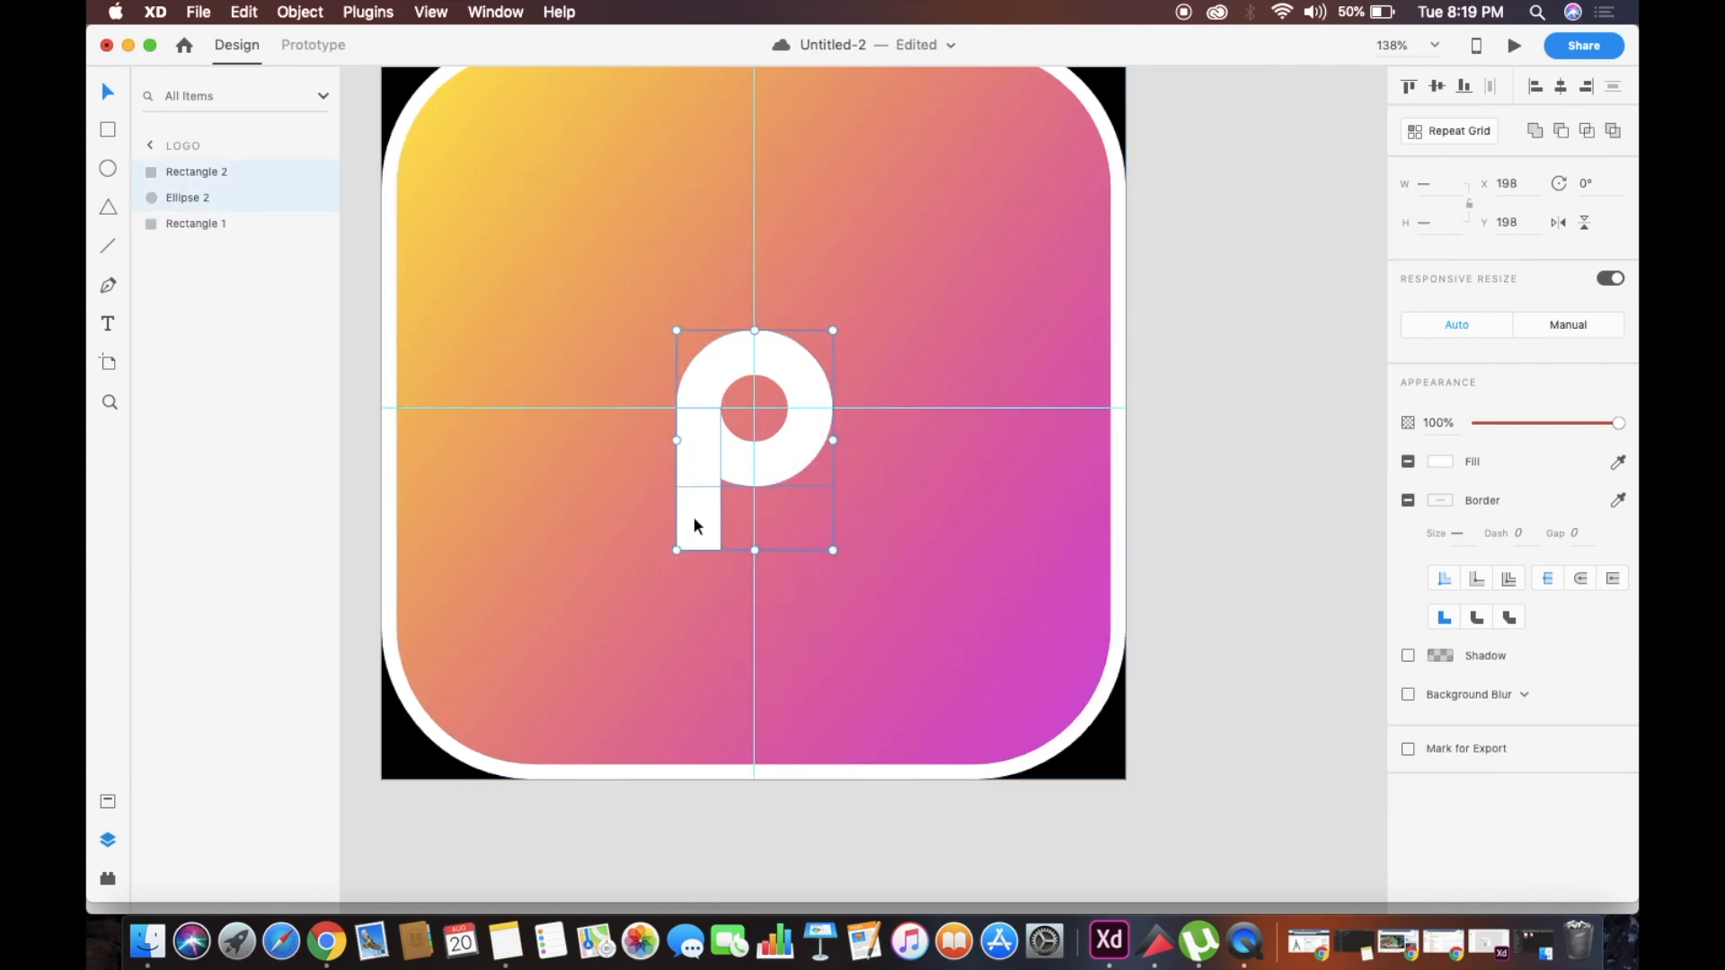
{"action": "right_click", "coordinate": [699, 440]}
{"action": "left_click", "coordinate": [778, 602]}
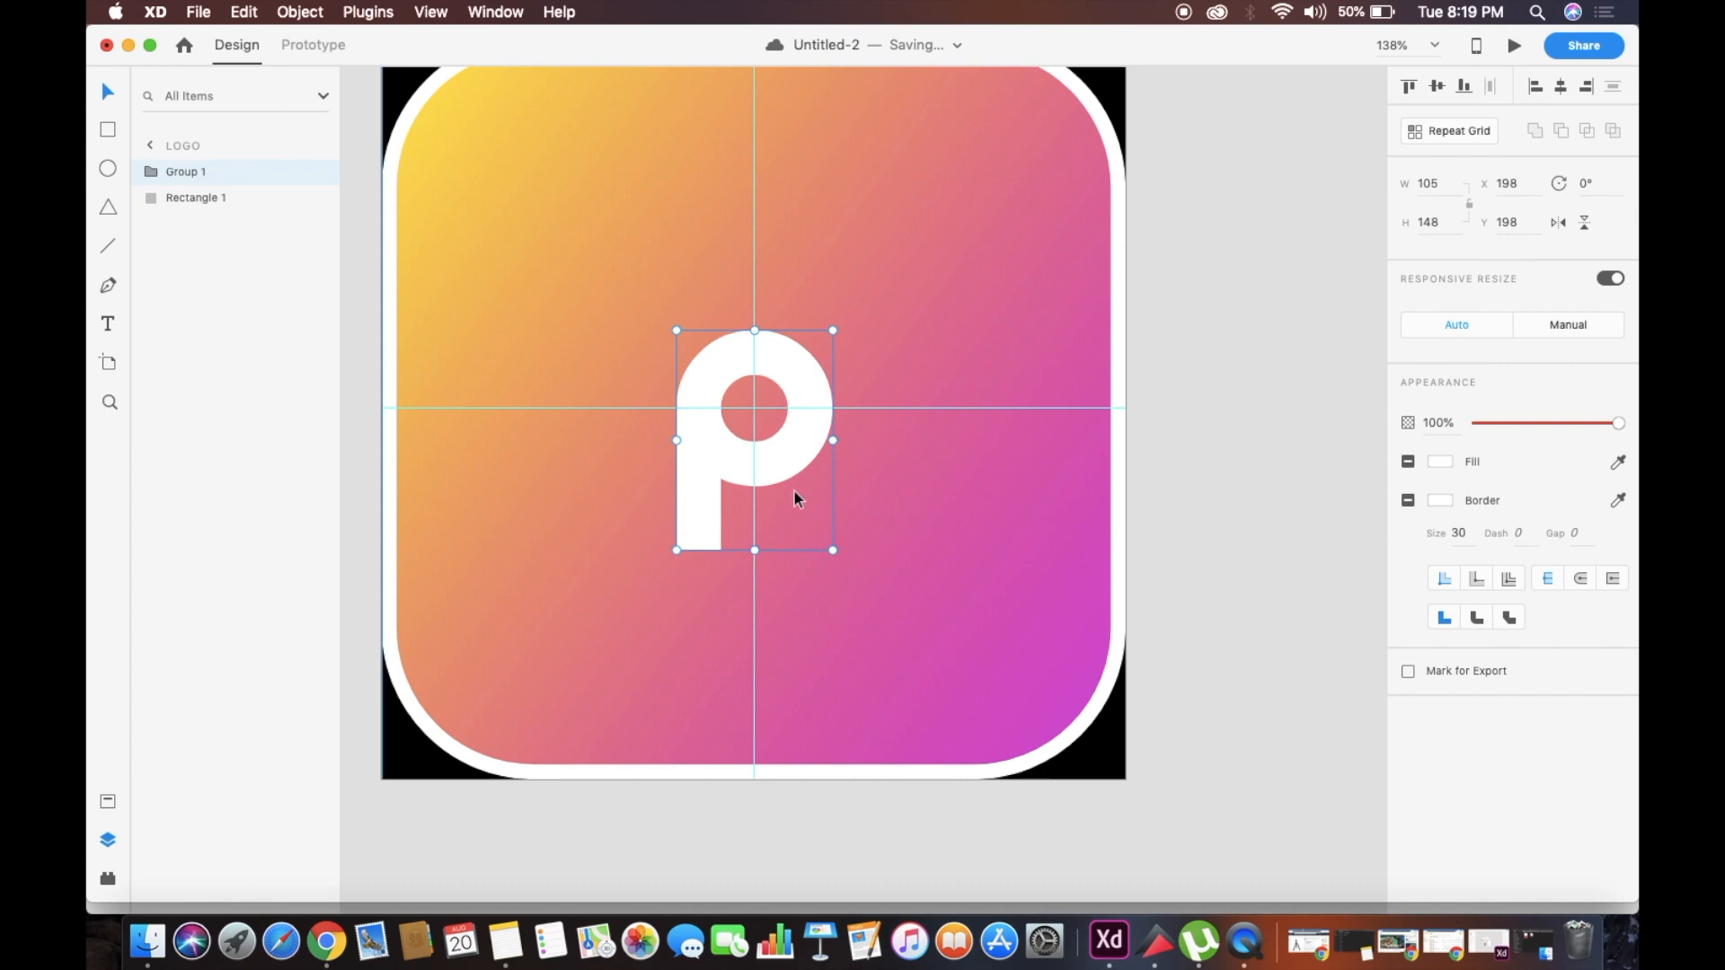
{"action": "left_click_drag", "start_coordinate": [833, 550], "coordinate": [918, 647]}
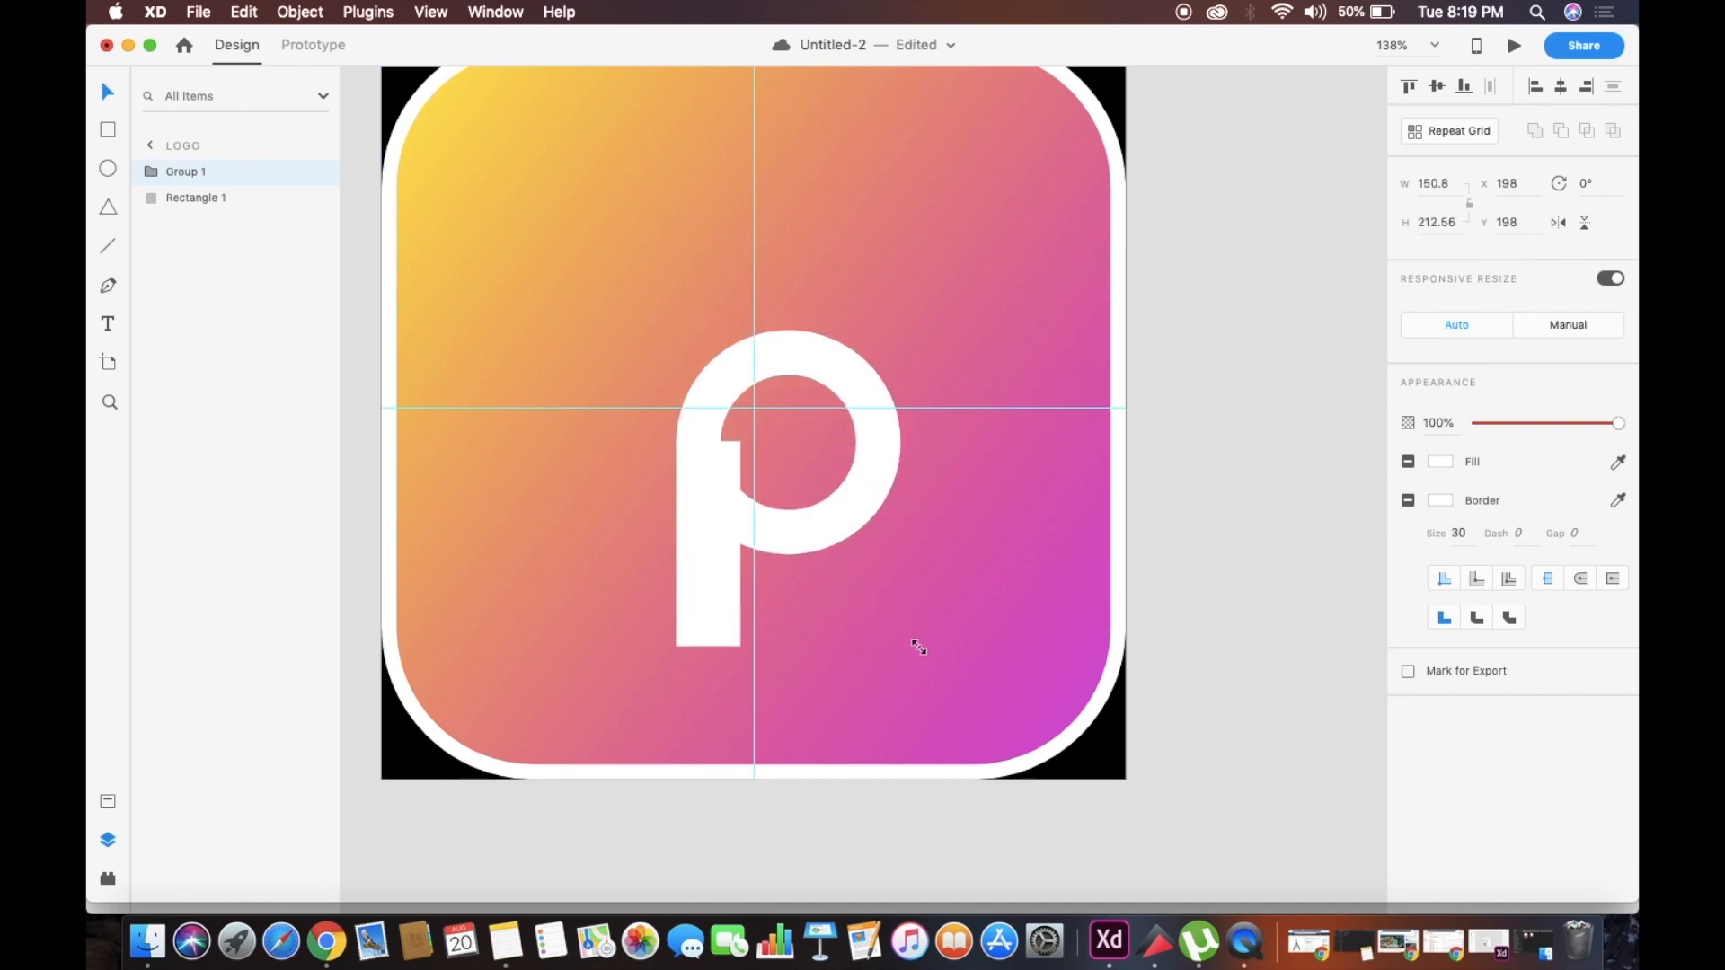
Undo the P group's last enlargement and rescale the group around its centre to about 169 × 239
{"action": "key", "text": "super+z"}
{"action": "left_click_drag", "start_coordinate": [781, 455], "coordinate": [776, 451]}
{"action": "key", "text": "super+z"}
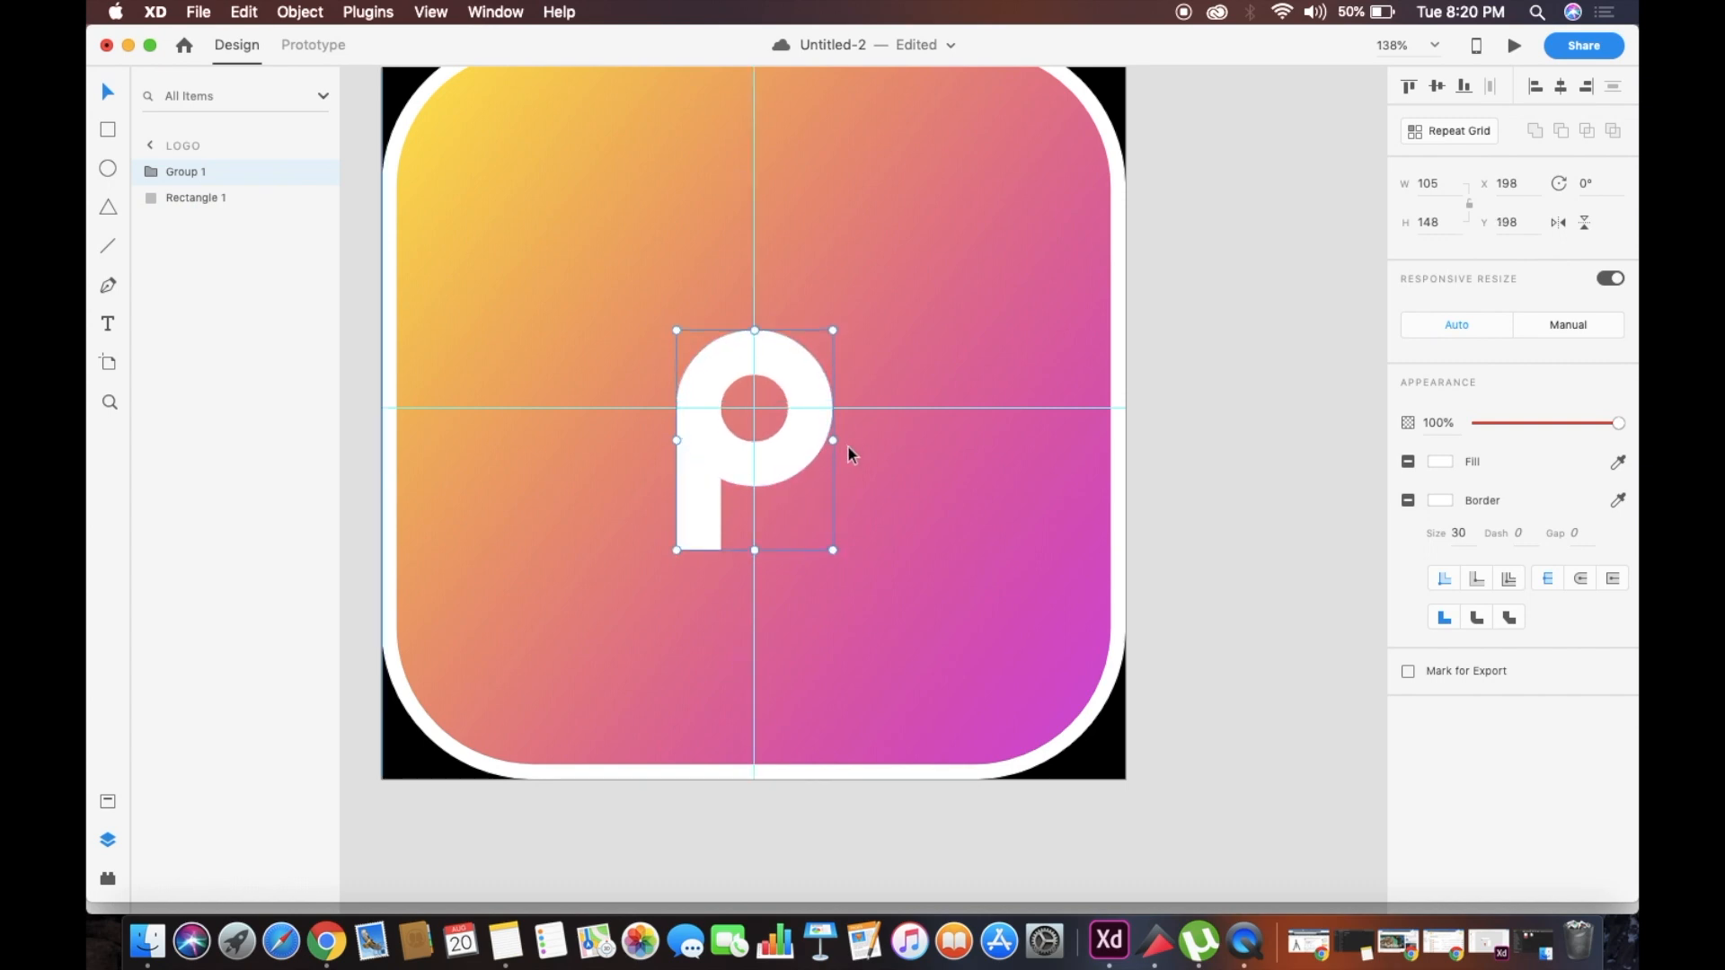
{"action": "left_click", "coordinate": [949, 438]}
{"action": "scroll", "coordinate": [948, 439], "scroll_direction": "down", "scroll_amount": 3}
{"action": "left_click", "coordinate": [1227, 455]}
{"action": "left_click", "coordinate": [852, 394]}
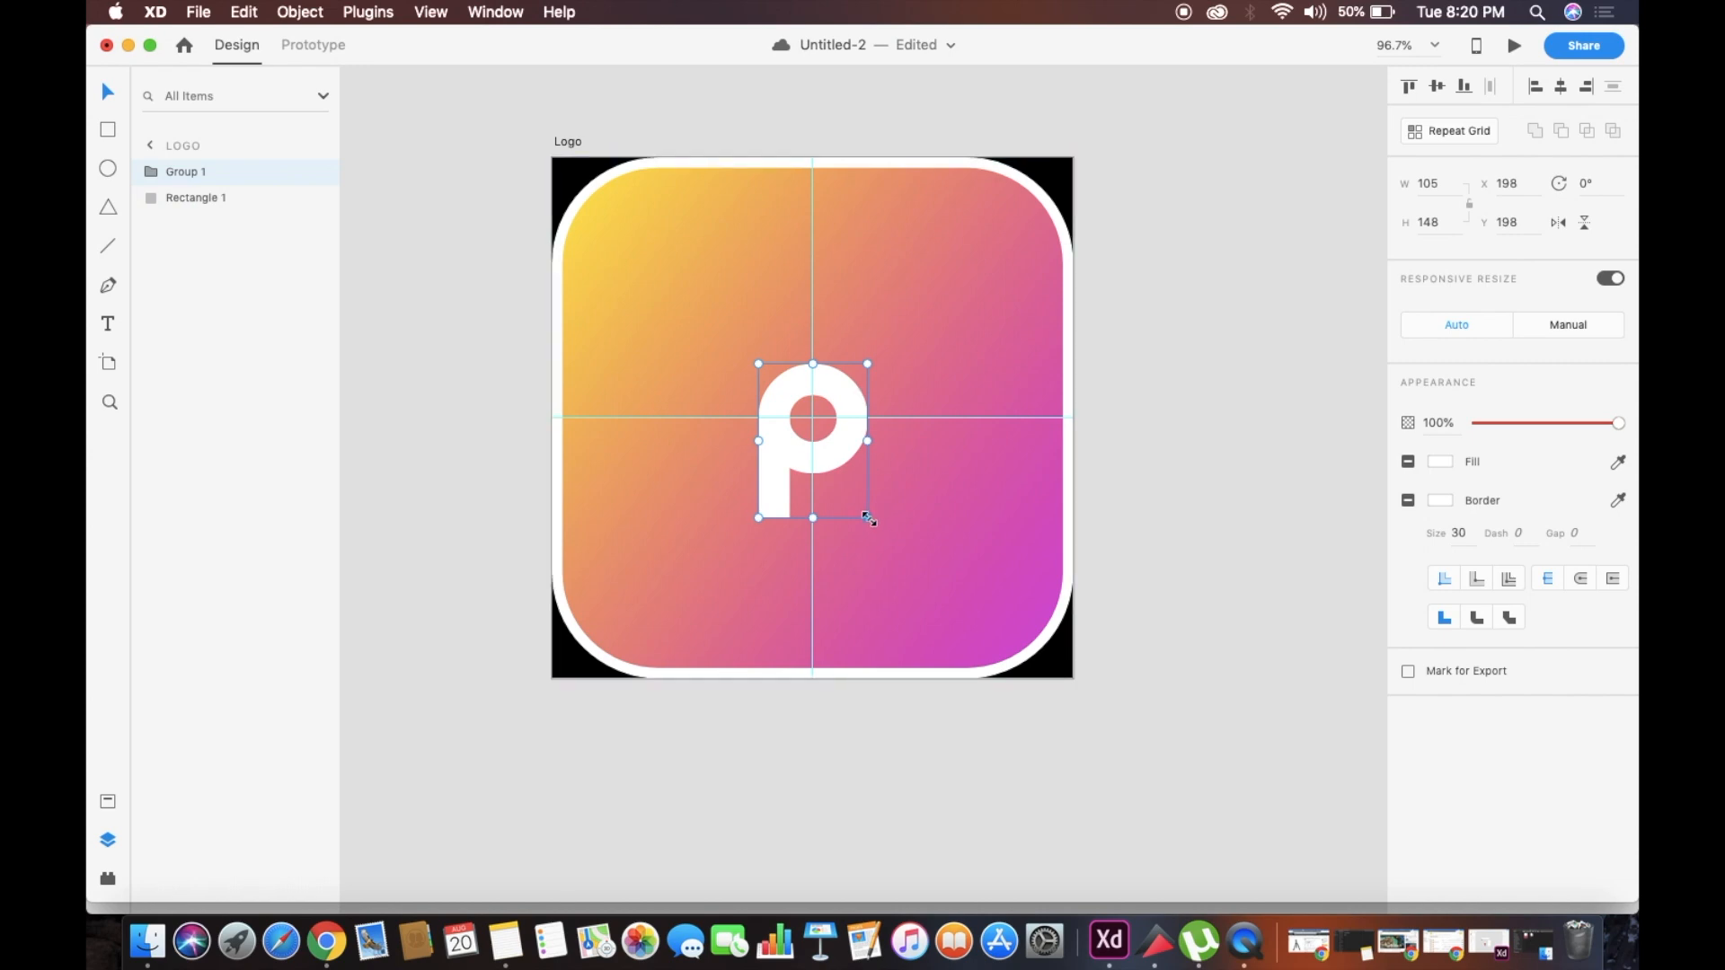
{"action": "left_click_drag", "start_coordinate": [866, 518], "coordinate": [901, 581]}
{"action": "scroll", "coordinate": [826, 482], "scroll_direction": "up", "scroll_amount": 5}
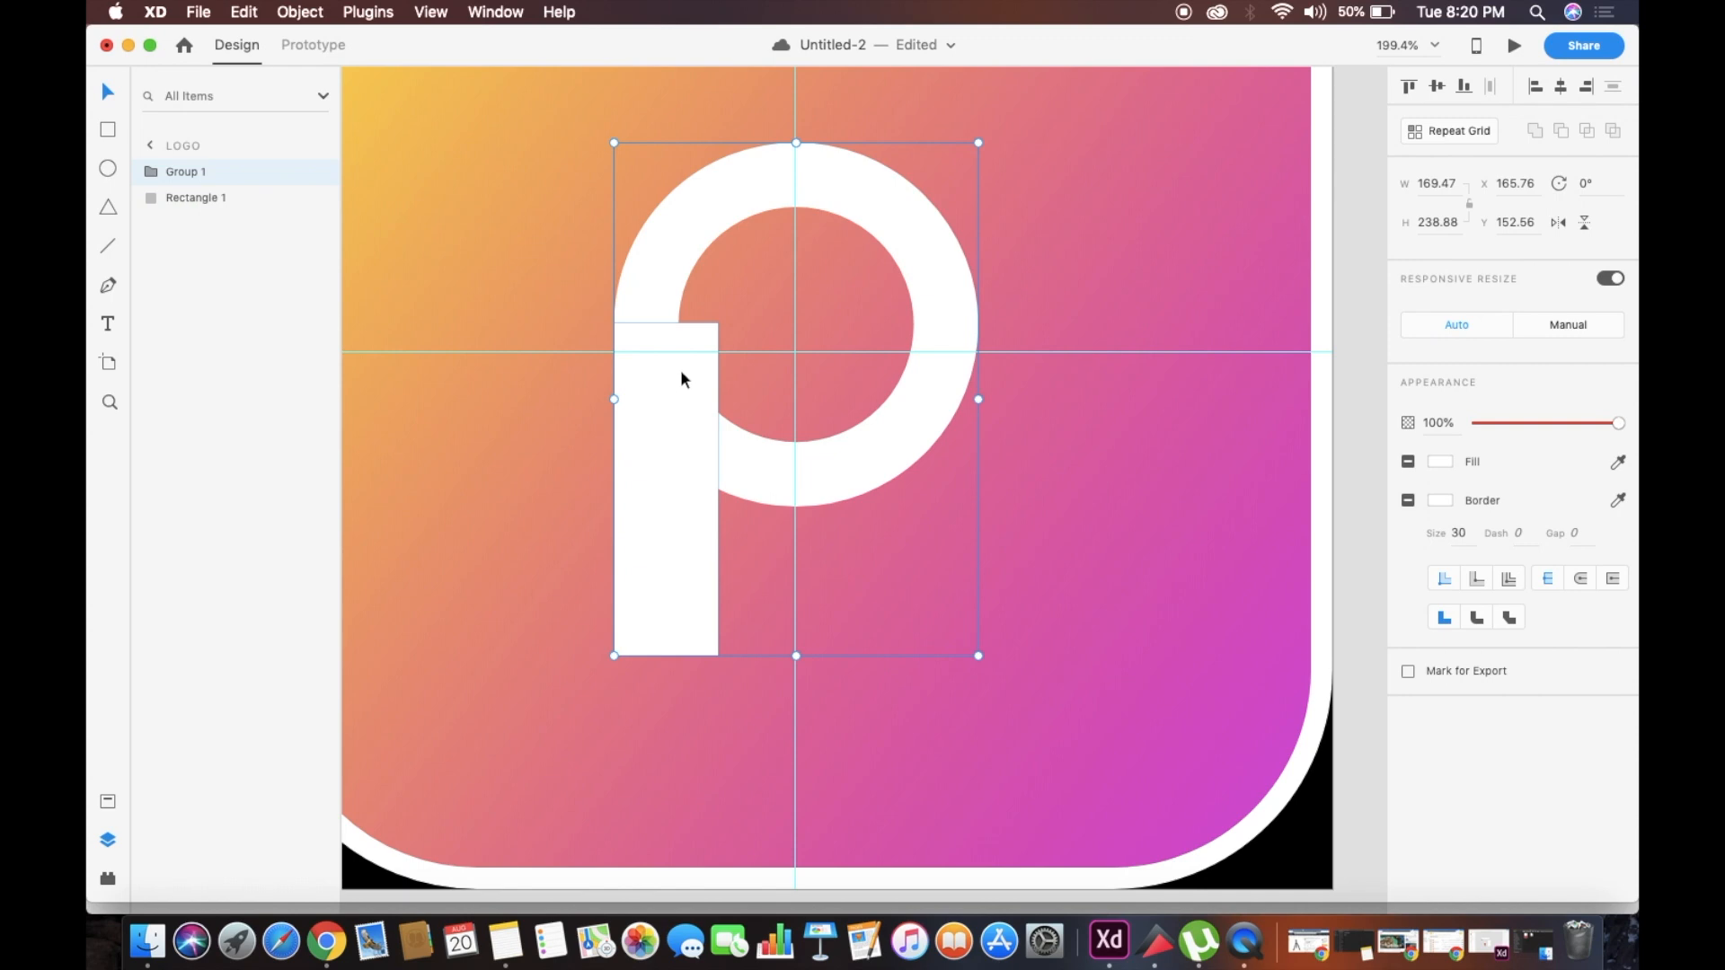
{"action": "scroll", "coordinate": [681, 373], "scroll_direction": "up", "scroll_amount": 3}
{"action": "scroll", "coordinate": [685, 373], "scroll_direction": "down", "scroll_amount": 2}
Ungroup the P and set the ring's border size to 40
{"action": "right_click", "coordinate": [665, 402]}
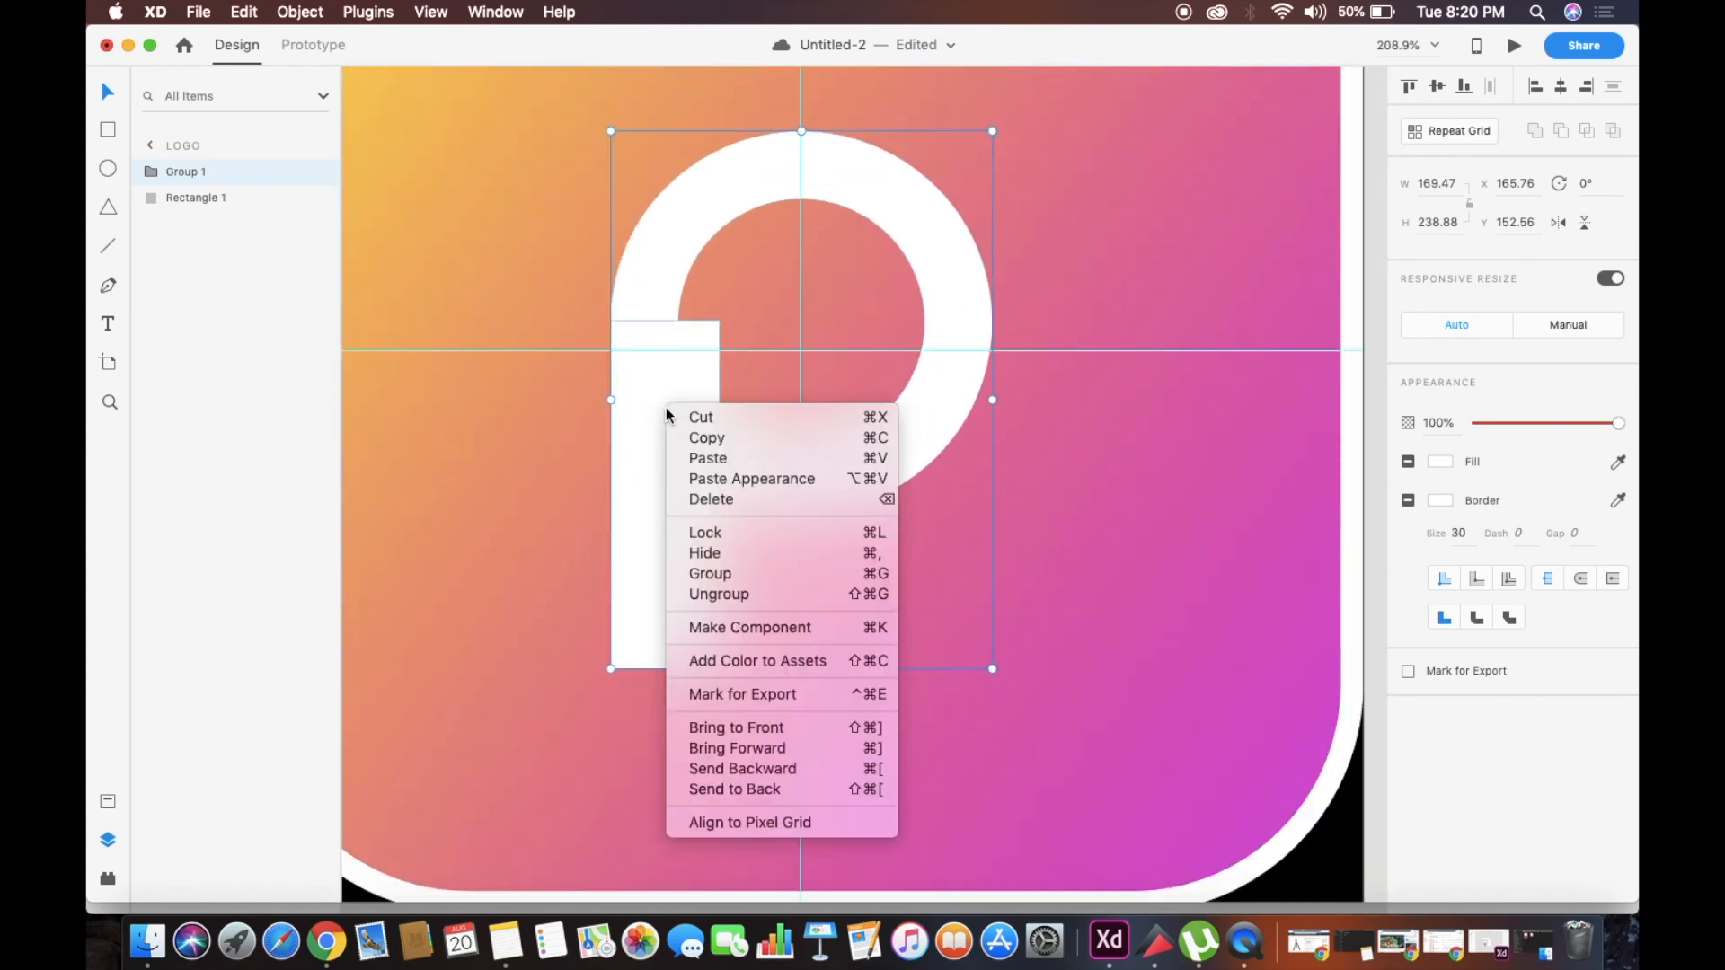
{"action": "left_click", "coordinate": [801, 593]}
{"action": "left_click", "coordinate": [1270, 392]}
{"action": "left_click", "coordinate": [965, 366]}
{"action": "type", "text": "4"}
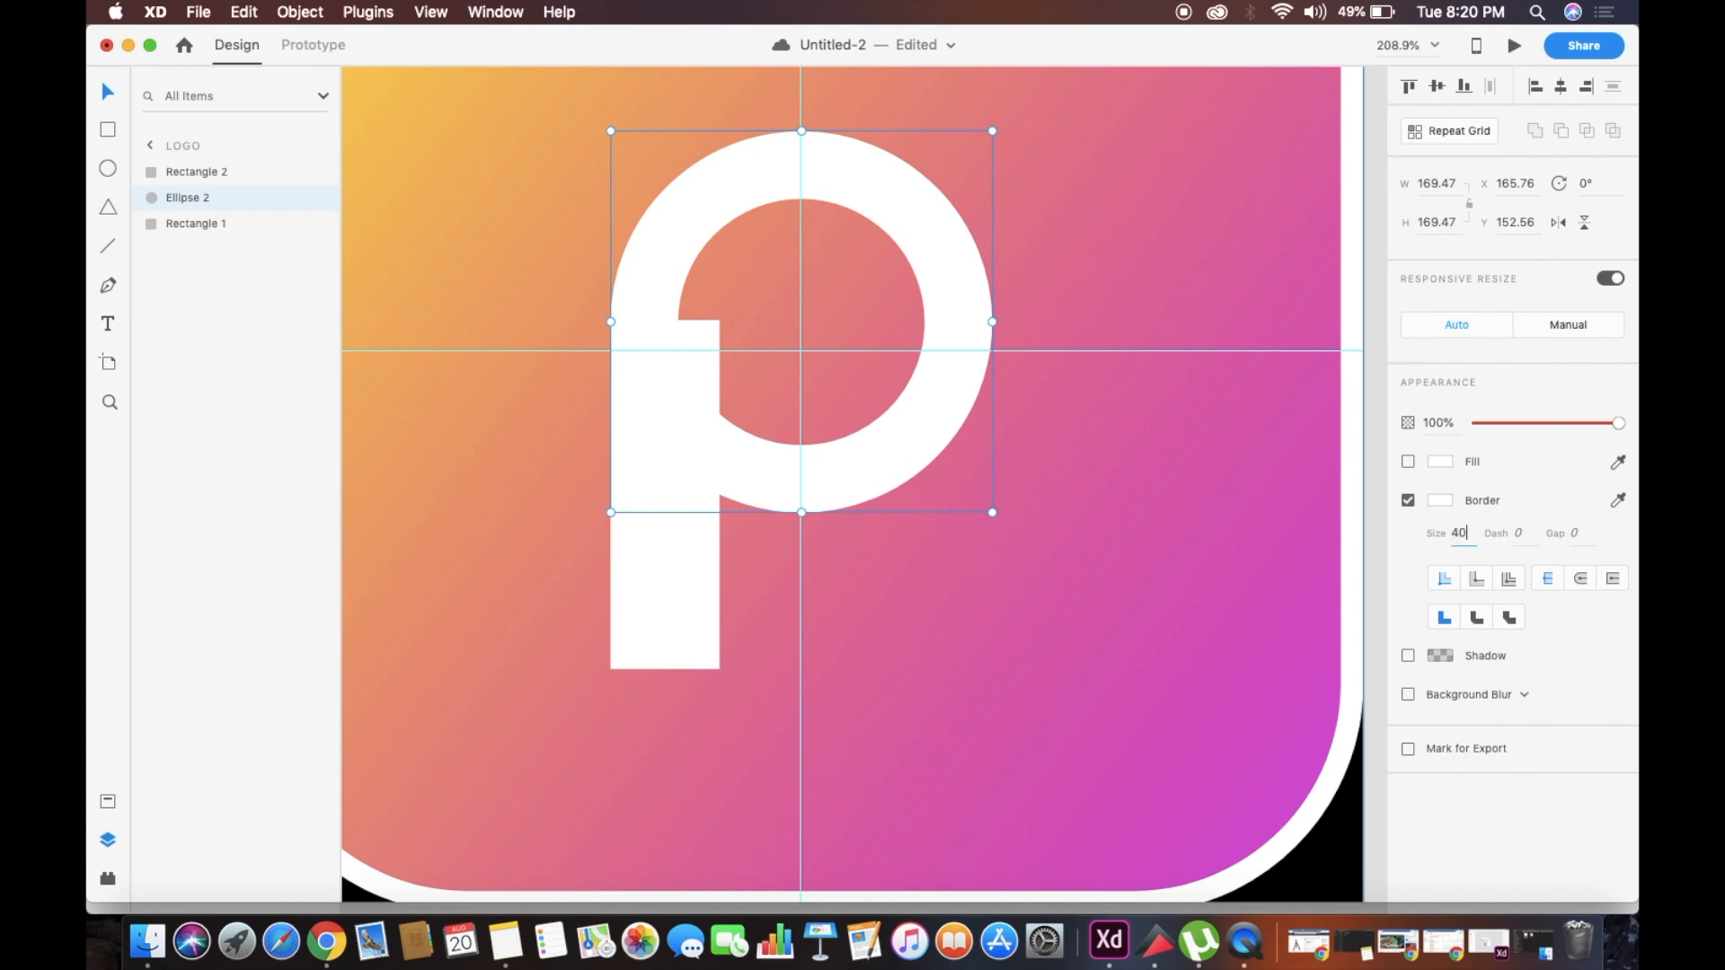
{"action": "type", "text": "0"}
{"action": "key", "text": "Return"}
Recentre the ring on the intersection of the guides and move the stem rectangle aside, clear of the ring's left edge
{"action": "left_click", "coordinate": [682, 501]}
{"action": "scroll", "coordinate": [682, 501], "scroll_direction": "up", "scroll_amount": 3}
{"action": "scroll", "coordinate": [681, 501], "scroll_direction": "down", "scroll_amount": 4}
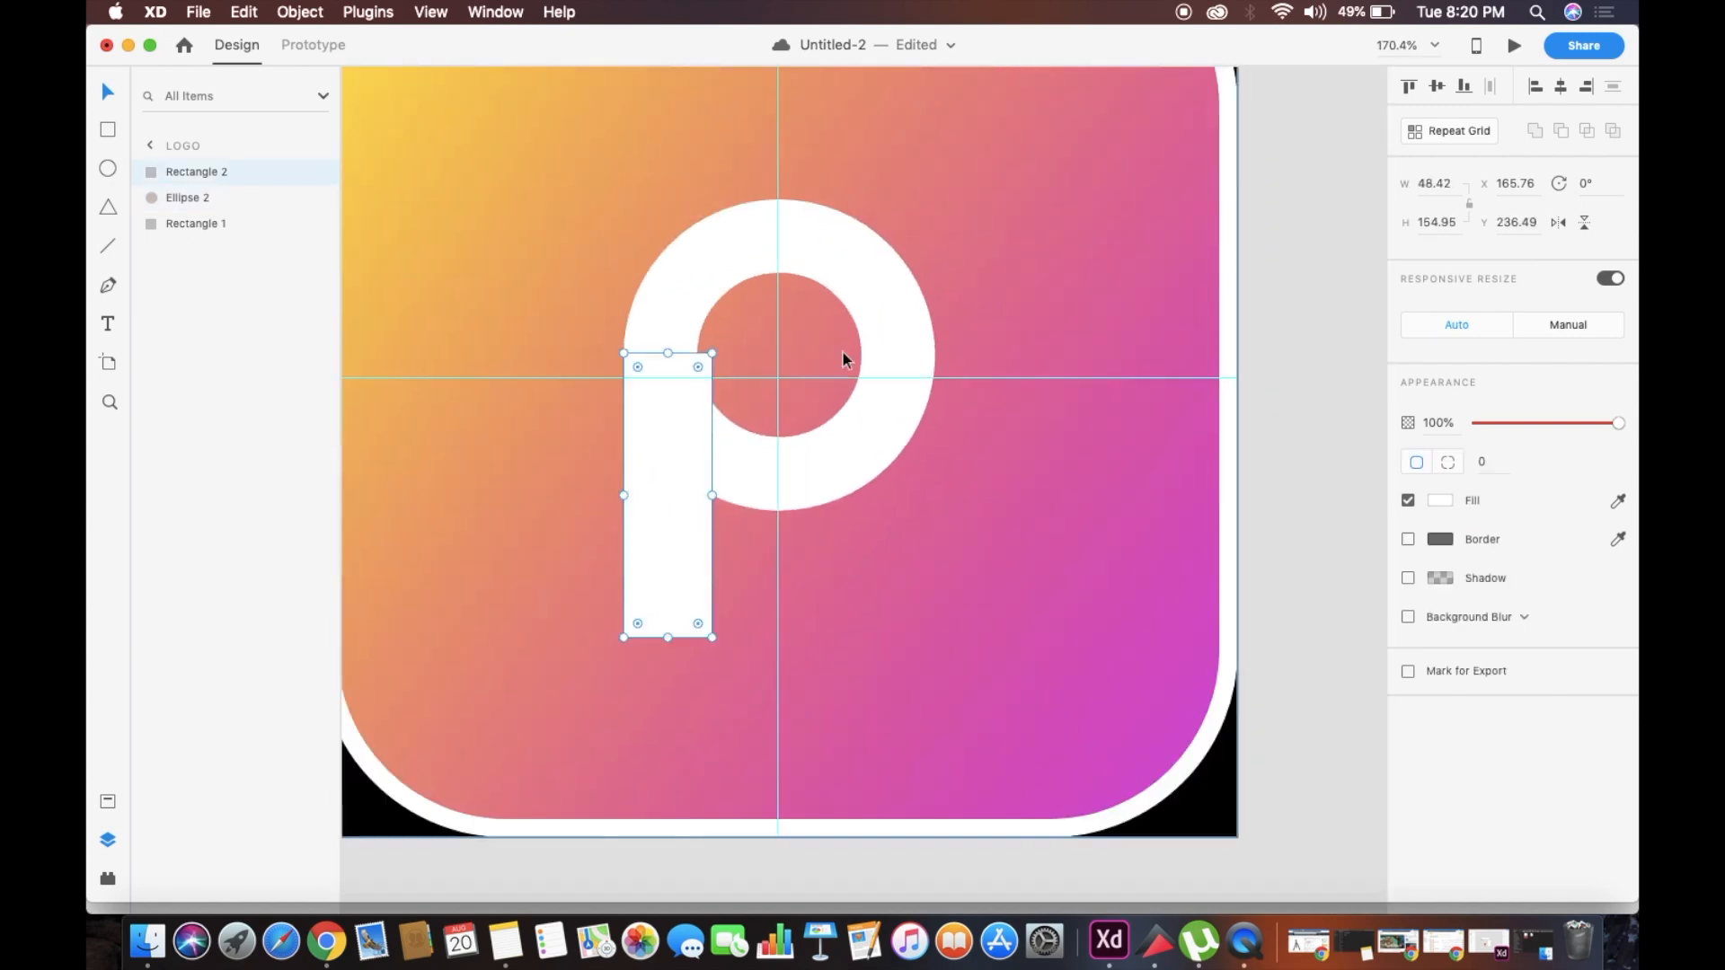
{"action": "left_click_drag", "start_coordinate": [875, 338], "coordinate": [877, 361]}
{"action": "left_click", "coordinate": [669, 595]}
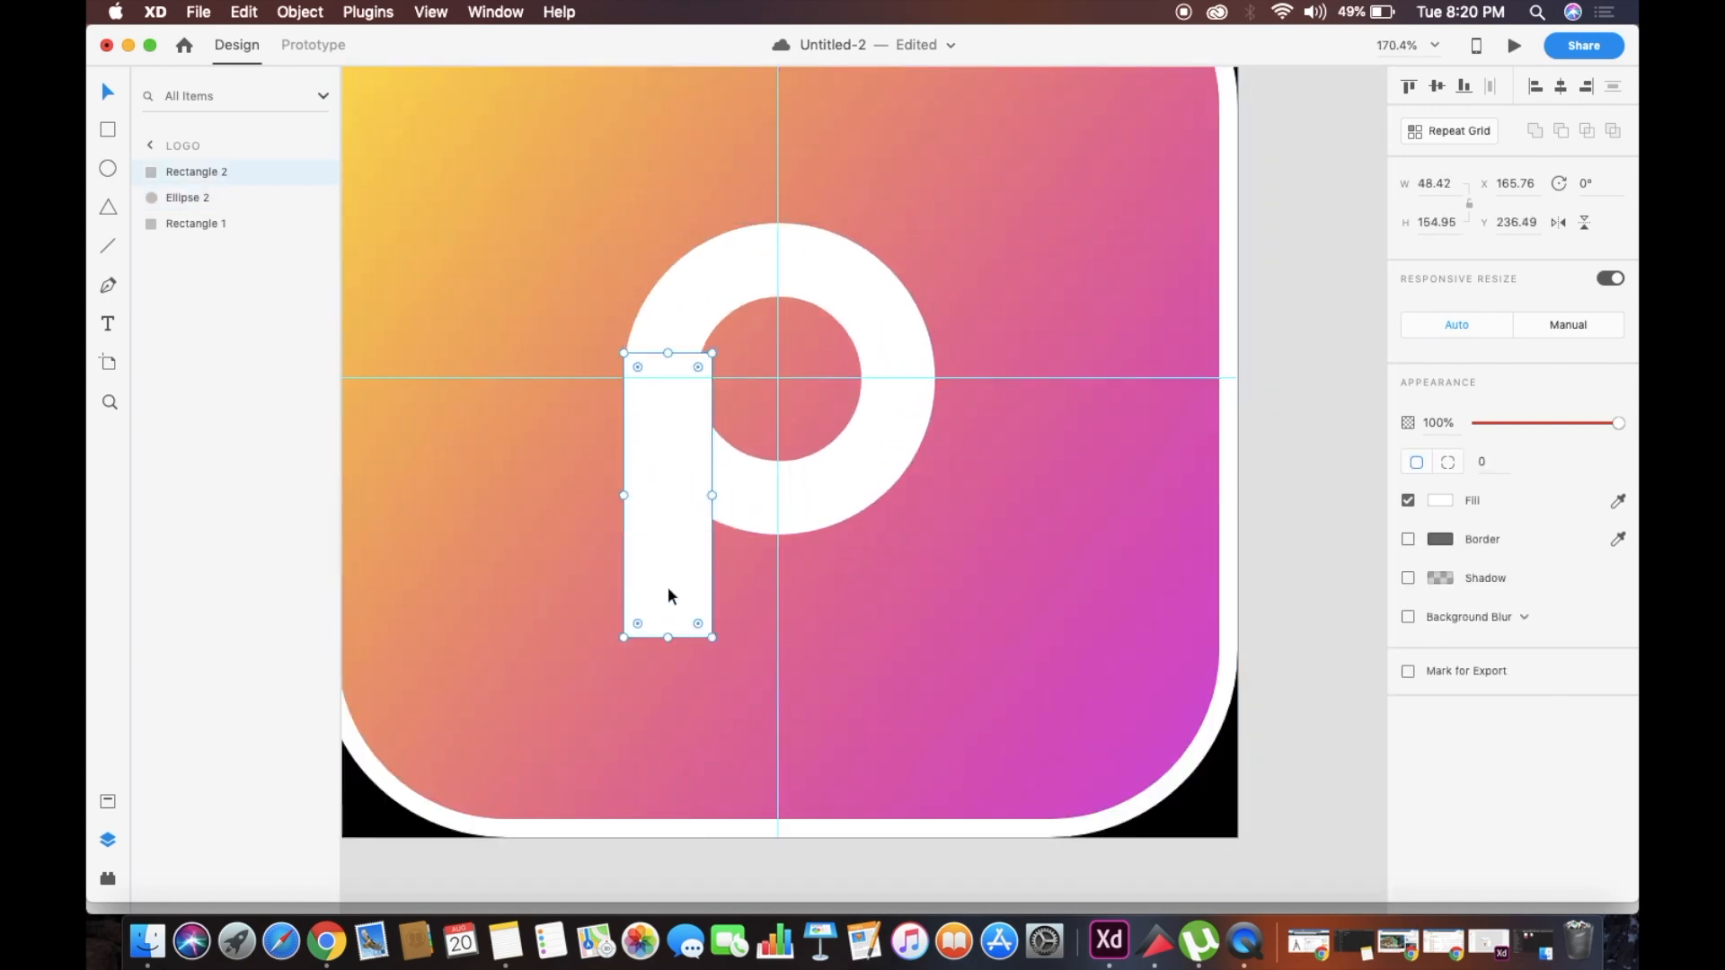
{"action": "left_click_drag", "start_coordinate": [668, 595], "coordinate": [569, 607]}
Return the gradient background square to Y 0 and lock it
{"action": "left_click", "coordinate": [931, 532]}
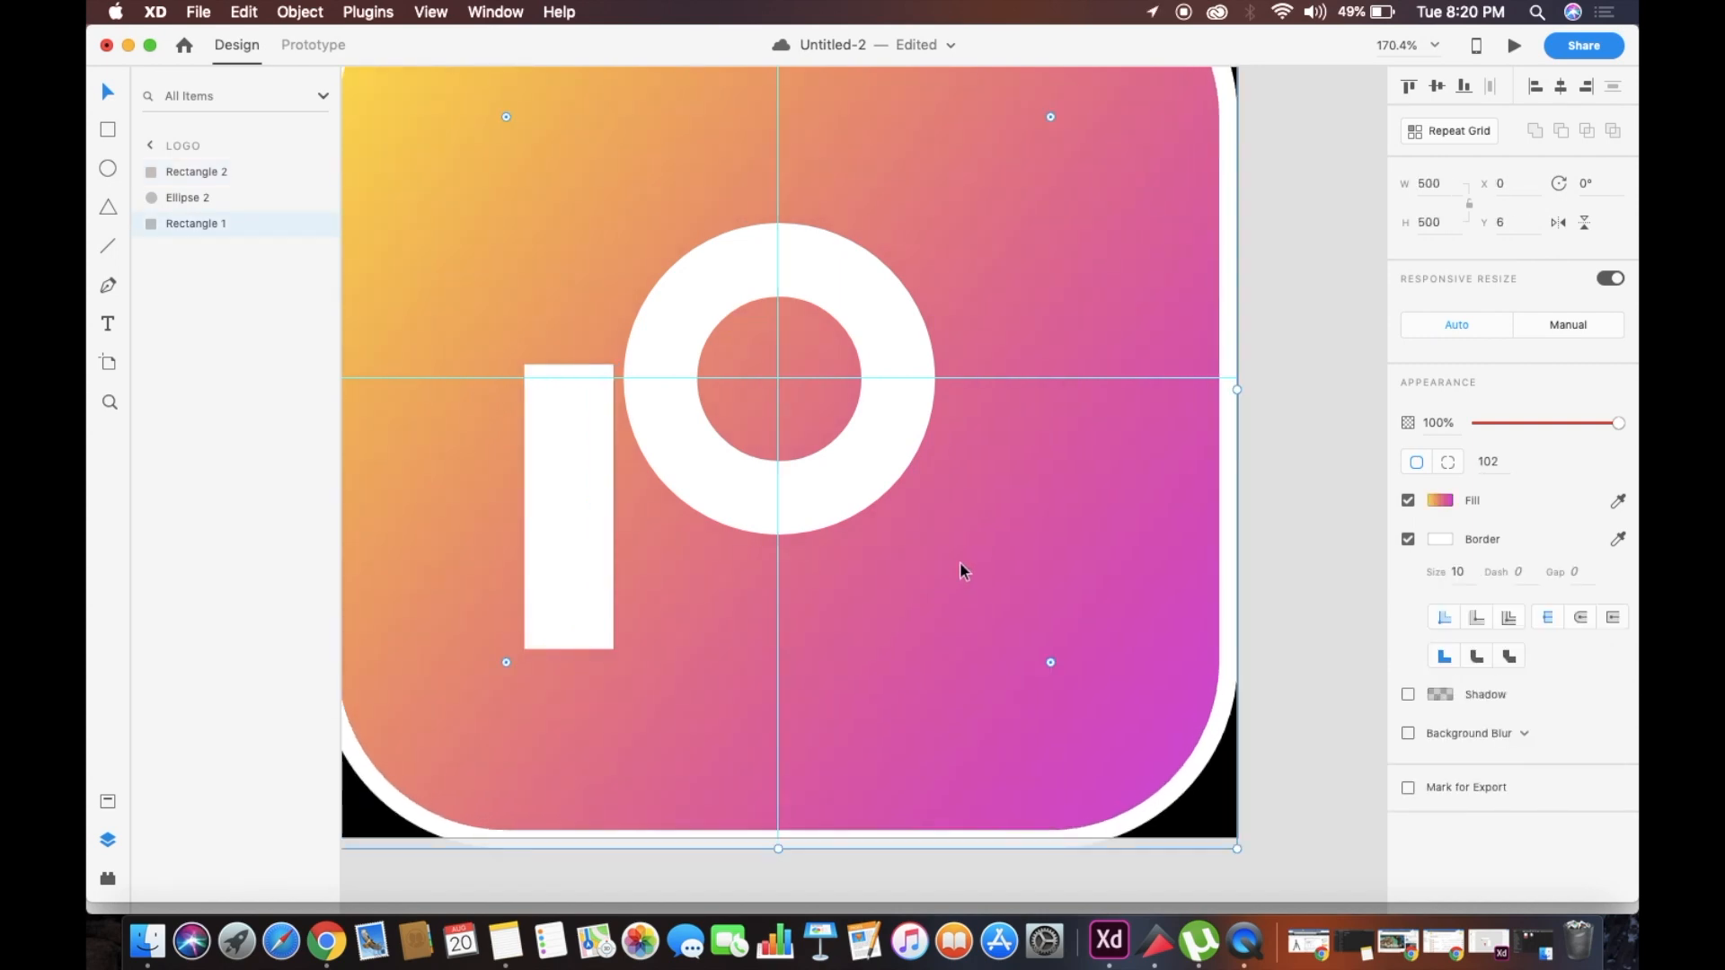
{"action": "scroll", "coordinate": [959, 569], "scroll_direction": "down", "scroll_amount": 4}
{"action": "left_click_drag", "start_coordinate": [1040, 413], "coordinate": [1039, 401]}
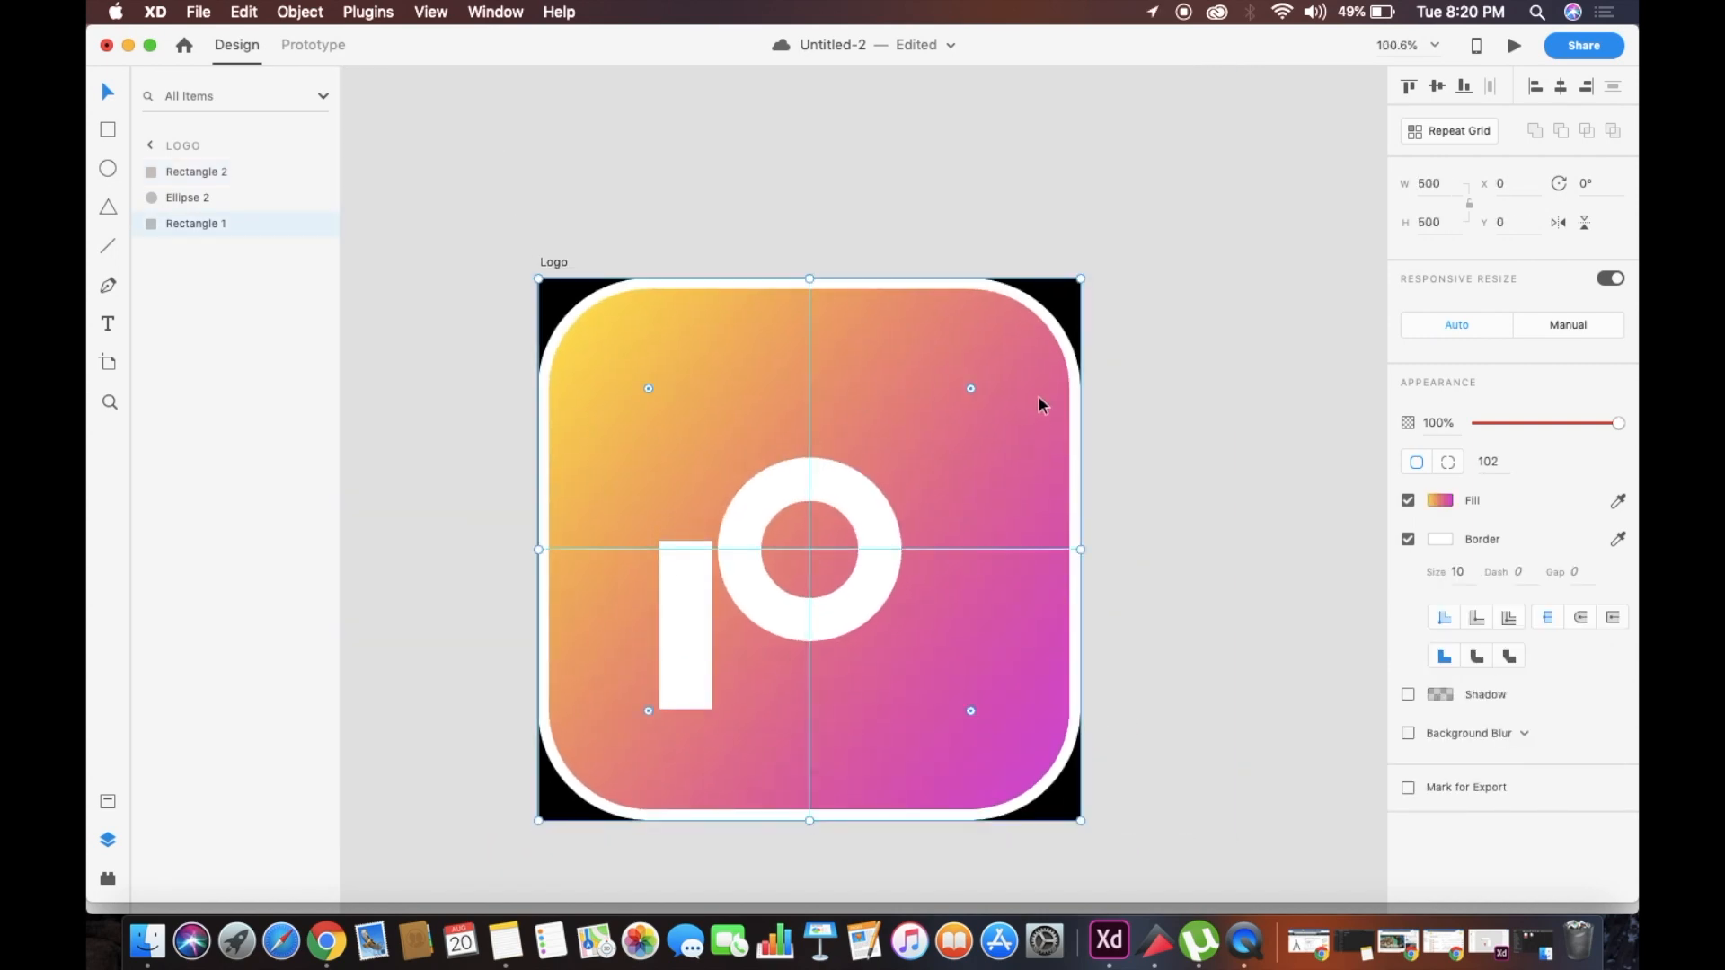
{"action": "right_click", "coordinate": [1040, 395]}
{"action": "left_click", "coordinate": [1124, 520]}
{"action": "left_click", "coordinate": [1101, 306]}
Move the stem back to X 165.76, flush with the ring's left edge, with its top on the horizontal guide at Y 250
{"action": "double_click", "coordinate": [877, 498]}
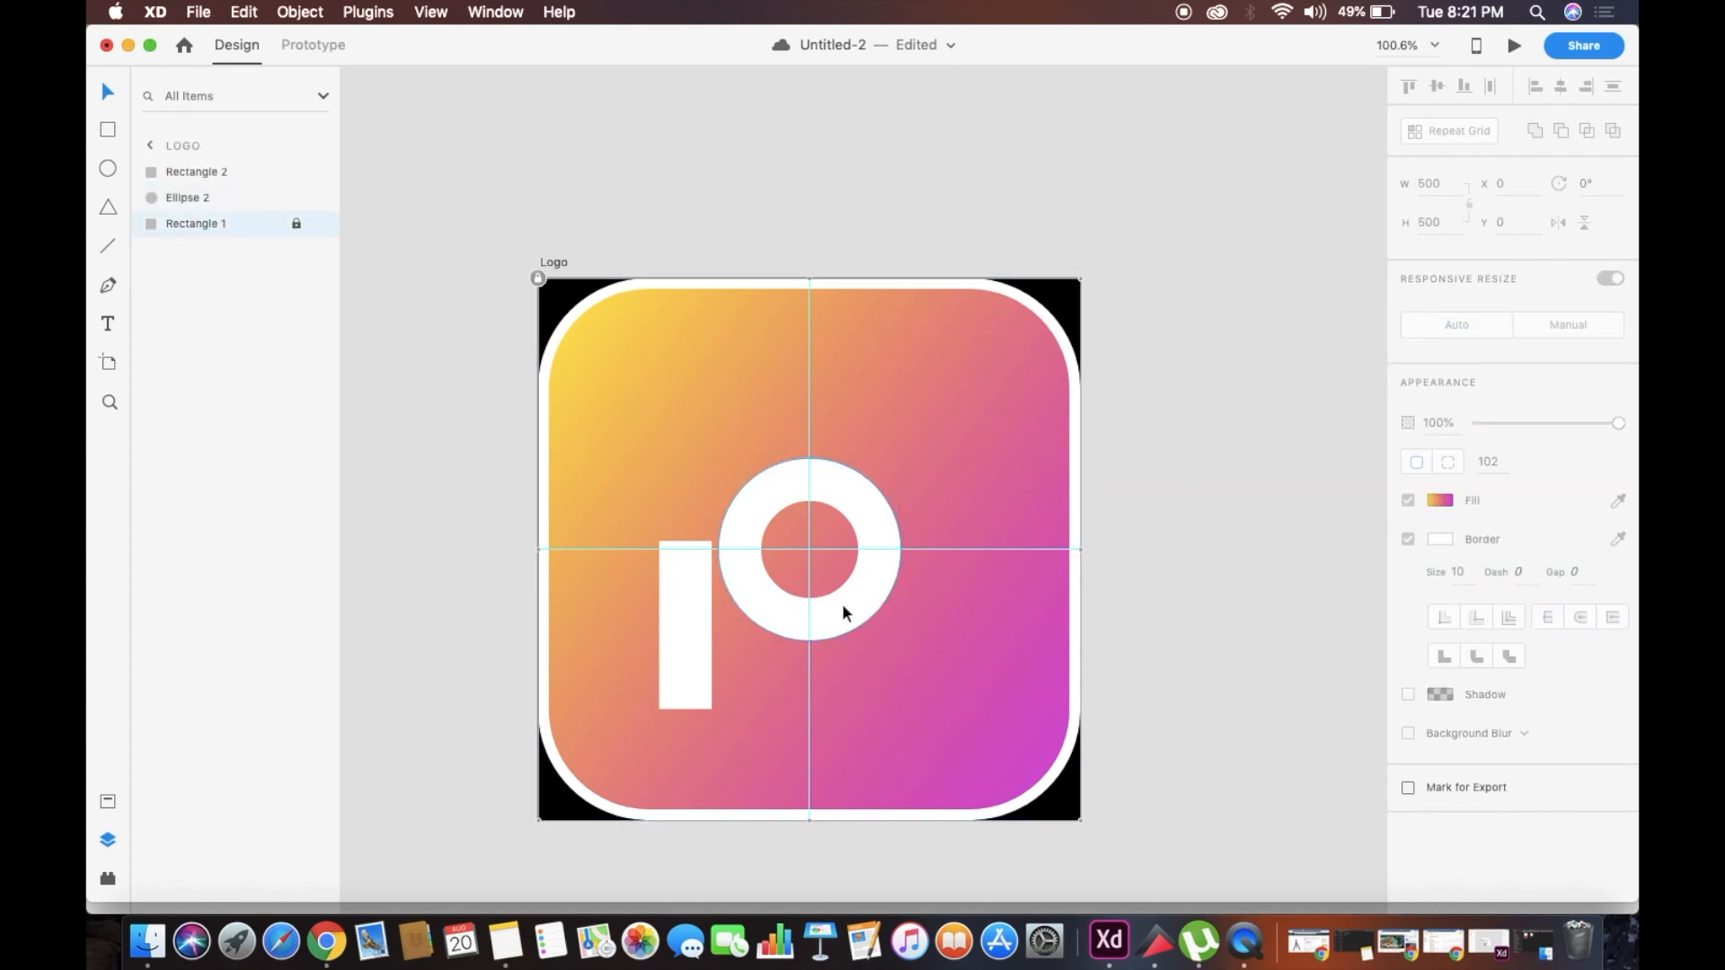
{"action": "scroll", "coordinate": [842, 584], "scroll_direction": "up", "scroll_amount": 4}
{"action": "left_click_drag", "start_coordinate": [591, 664], "coordinate": [647, 689]}
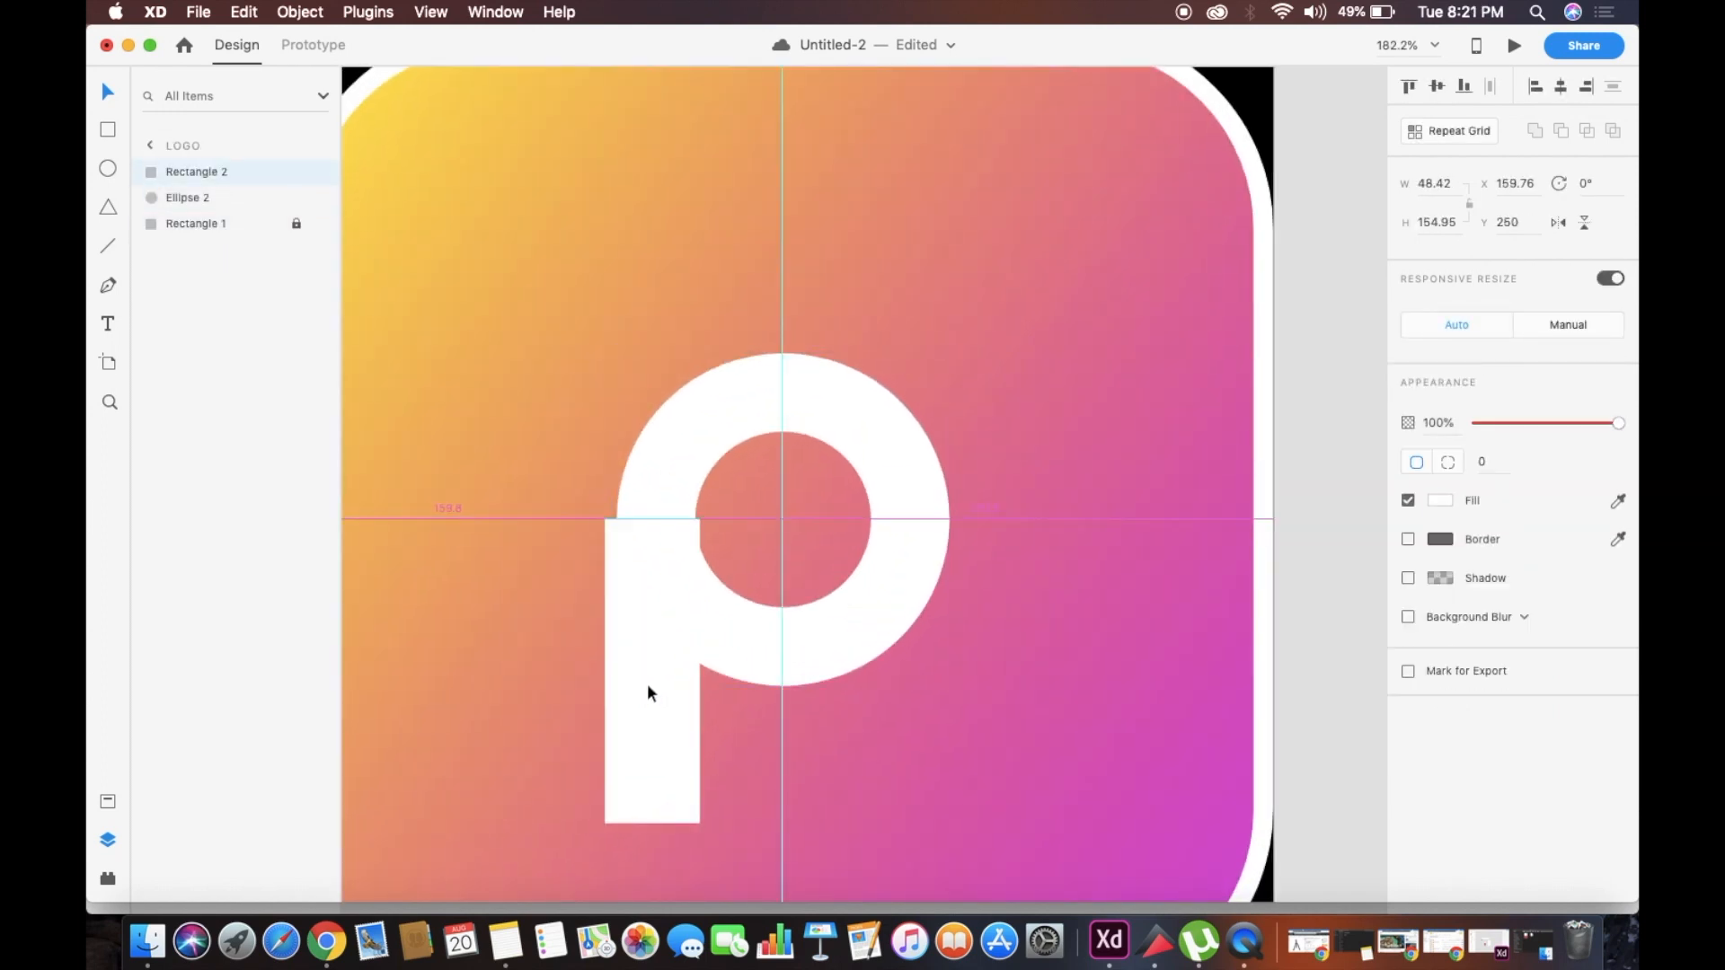
{"action": "scroll", "coordinate": [647, 690], "scroll_direction": "up", "scroll_amount": 4}
{"action": "scroll", "coordinate": [815, 239], "scroll_direction": "up", "scroll_amount": 5}
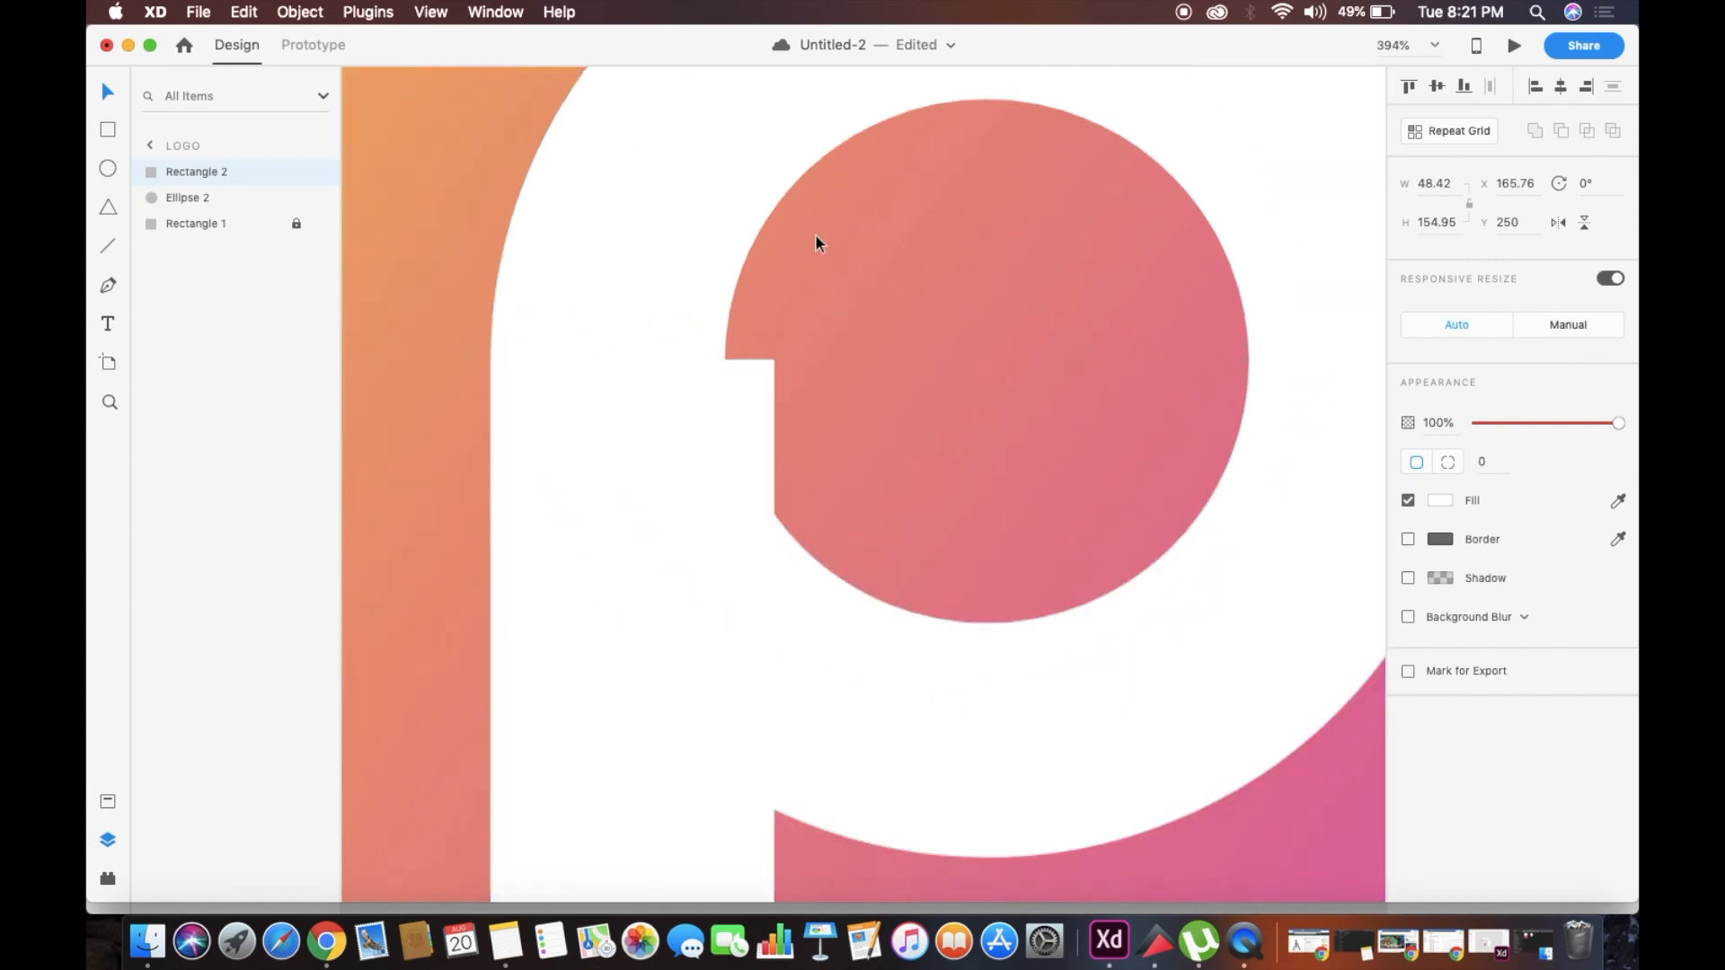
Narrow the stem to a width of 39.42 so its right side stays within the ring's inner edge
{"action": "left_click_drag", "start_coordinate": [730, 461], "coordinate": [643, 463]}
{"action": "scroll", "coordinate": [647, 467], "scroll_direction": "down", "scroll_amount": 3}
{"action": "scroll", "coordinate": [649, 469], "scroll_direction": "up", "scroll_amount": 6}
{"action": "scroll", "coordinate": [640, 456], "scroll_direction": "up", "scroll_amount": 5}
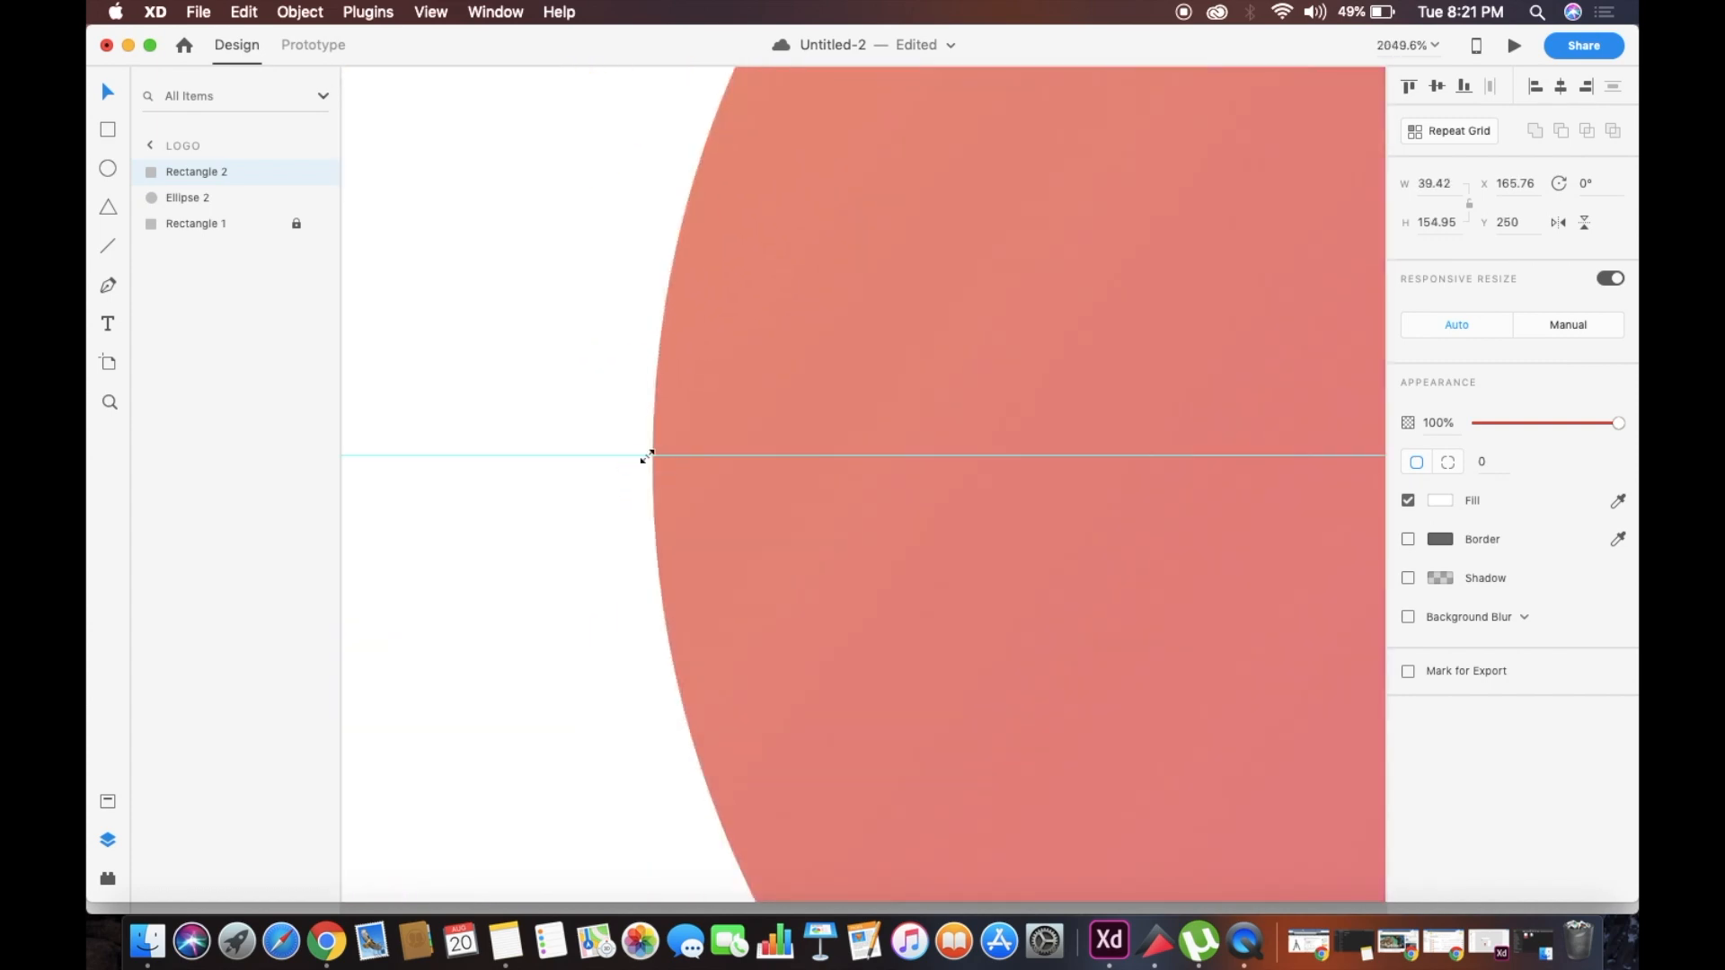
{"action": "left_click_drag", "start_coordinate": [638, 455], "coordinate": [662, 462]}
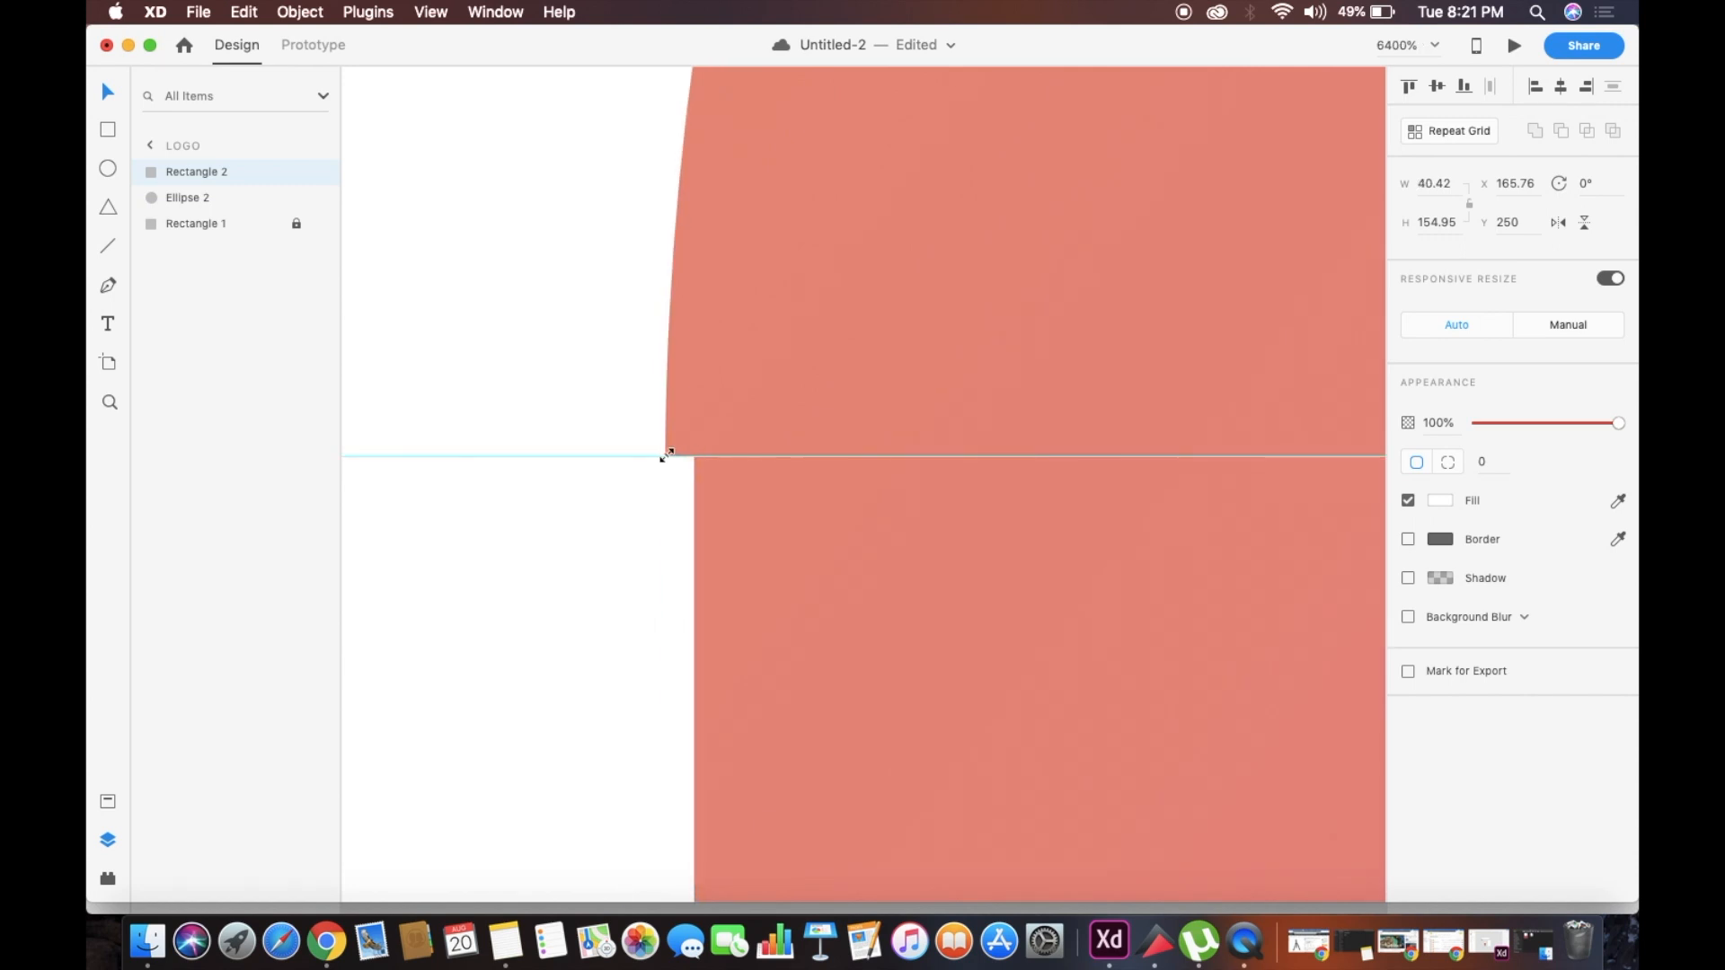
{"action": "left_click_drag", "start_coordinate": [696, 457], "coordinate": [639, 458]}
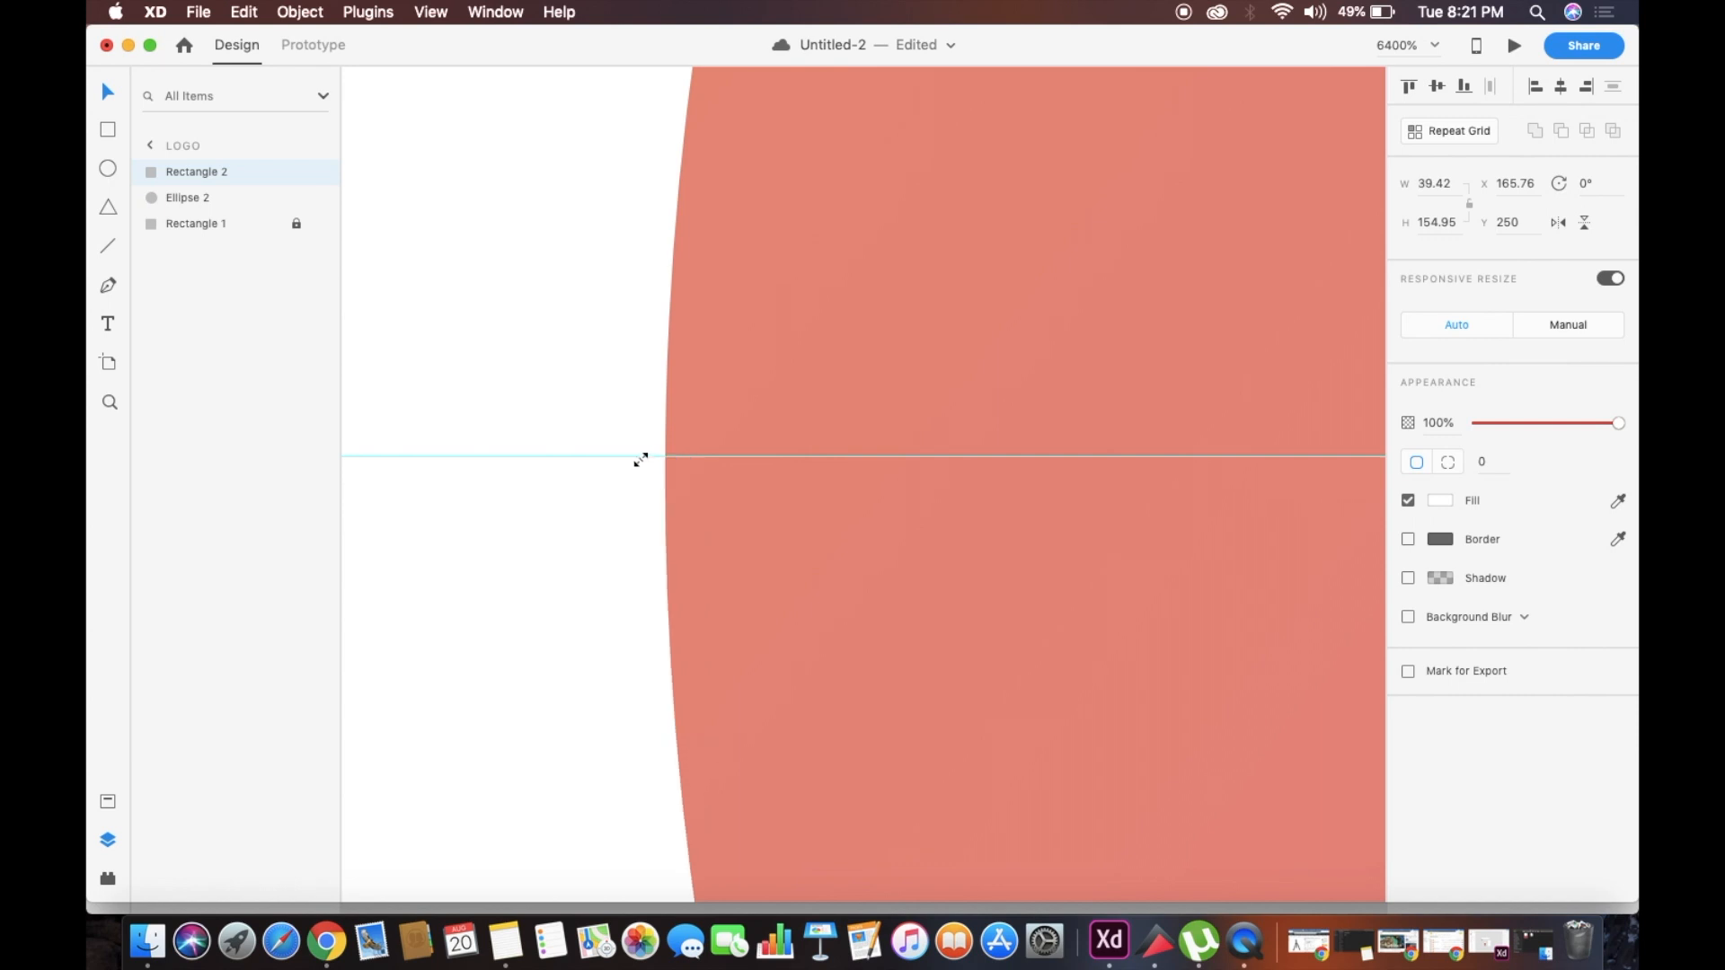
{"action": "left_click", "coordinate": [643, 460]}
{"action": "scroll", "coordinate": [643, 459], "scroll_direction": "down", "scroll_amount": 3}
{"action": "scroll", "coordinate": [518, 582], "scroll_direction": "down", "scroll_amount": 6}
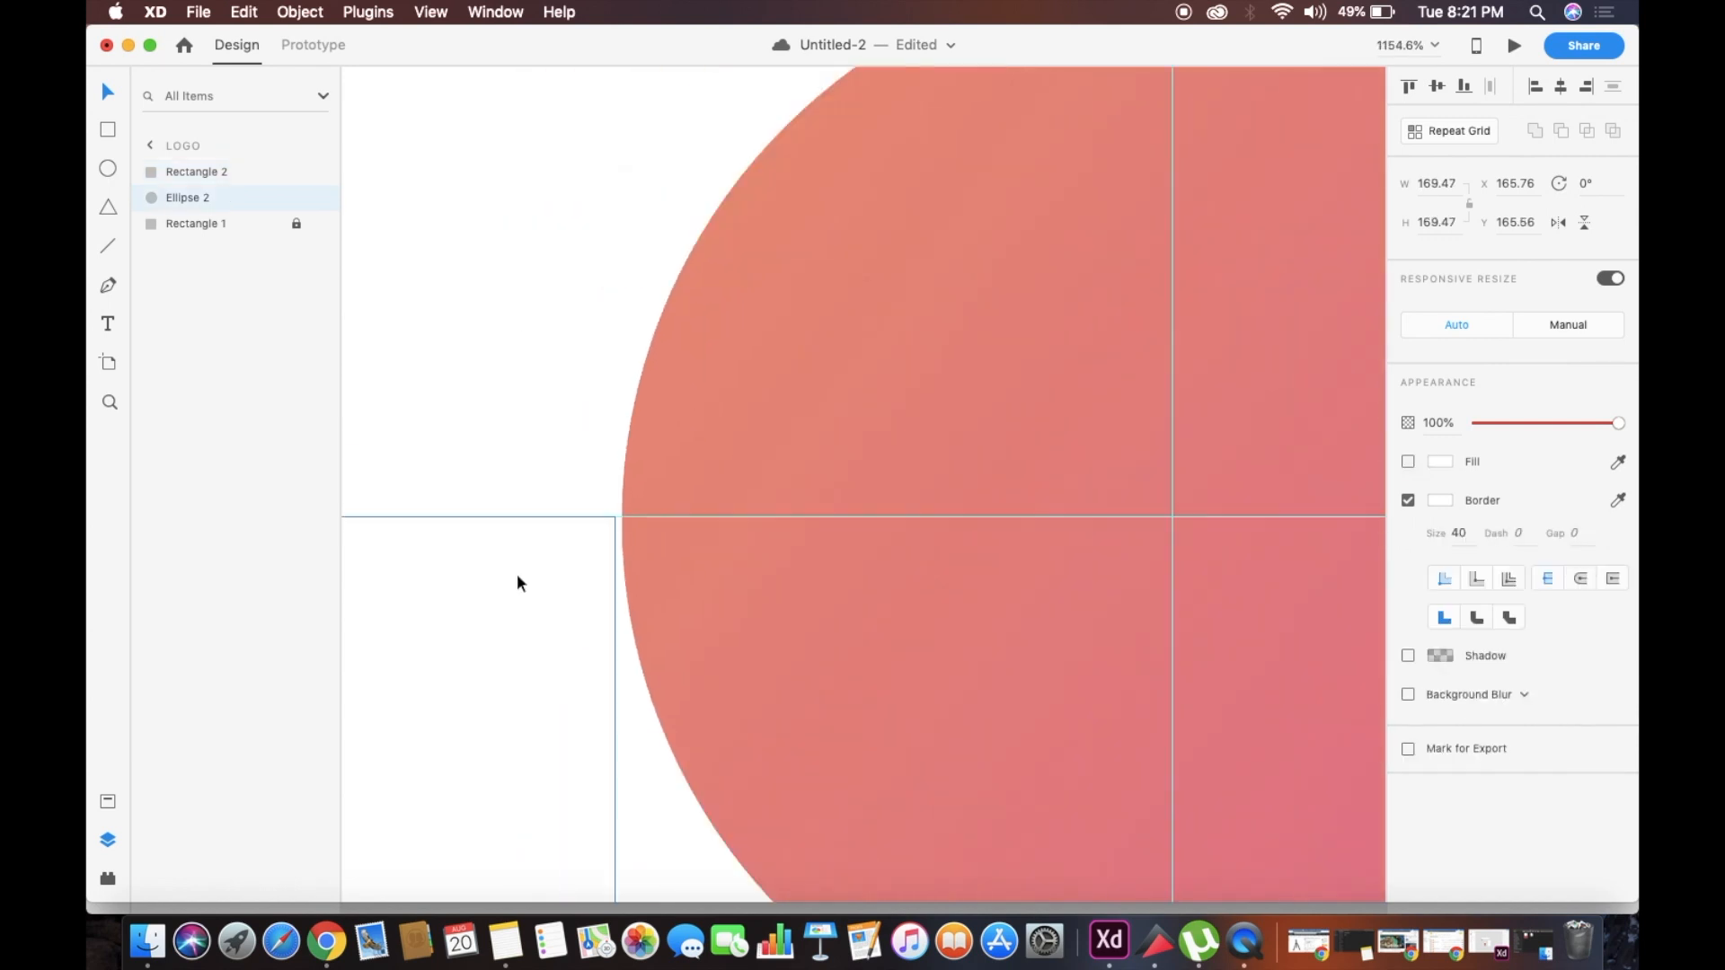
Group the stem rectangle and the ring into a single P
{"action": "left_click", "coordinate": [398, 573]}
{"action": "scroll", "coordinate": [399, 573], "scroll_direction": "down", "scroll_amount": 10}
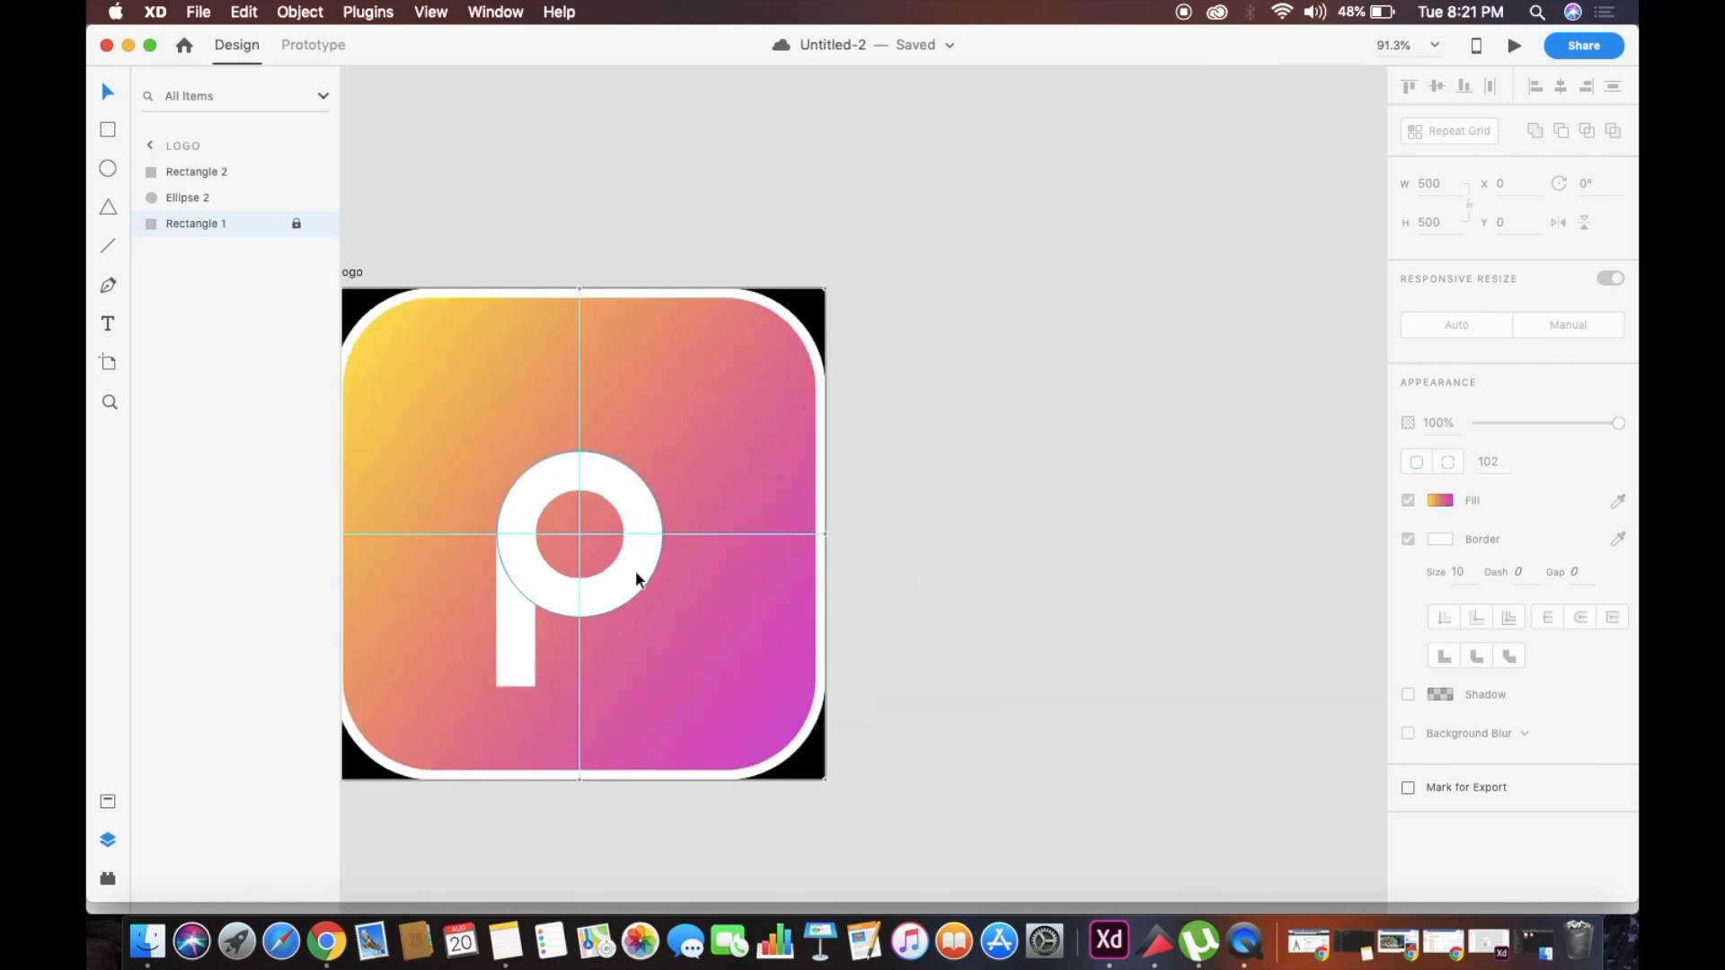
{"action": "scroll", "coordinate": [625, 569], "scroll_direction": "up", "scroll_amount": 5}
{"action": "scroll", "coordinate": [478, 566], "scroll_direction": "left", "scroll_amount": 3}
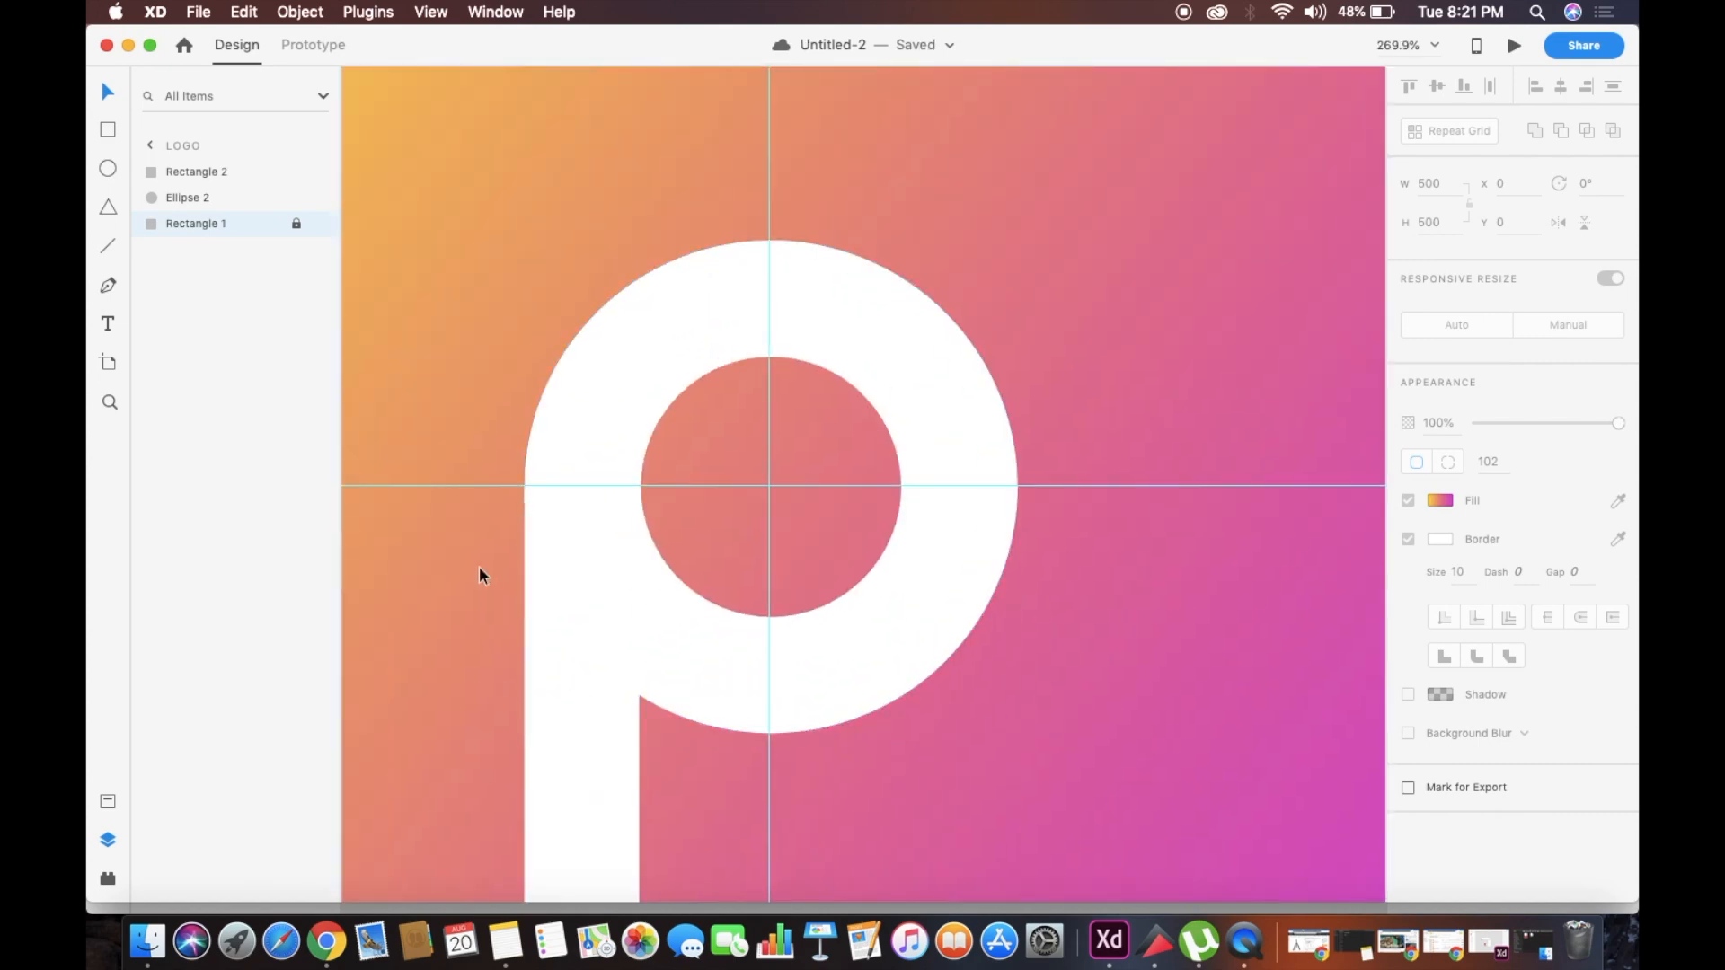
{"action": "left_click", "coordinate": [616, 580]}
{"action": "left_click", "coordinate": [656, 363], "text": "shift"}
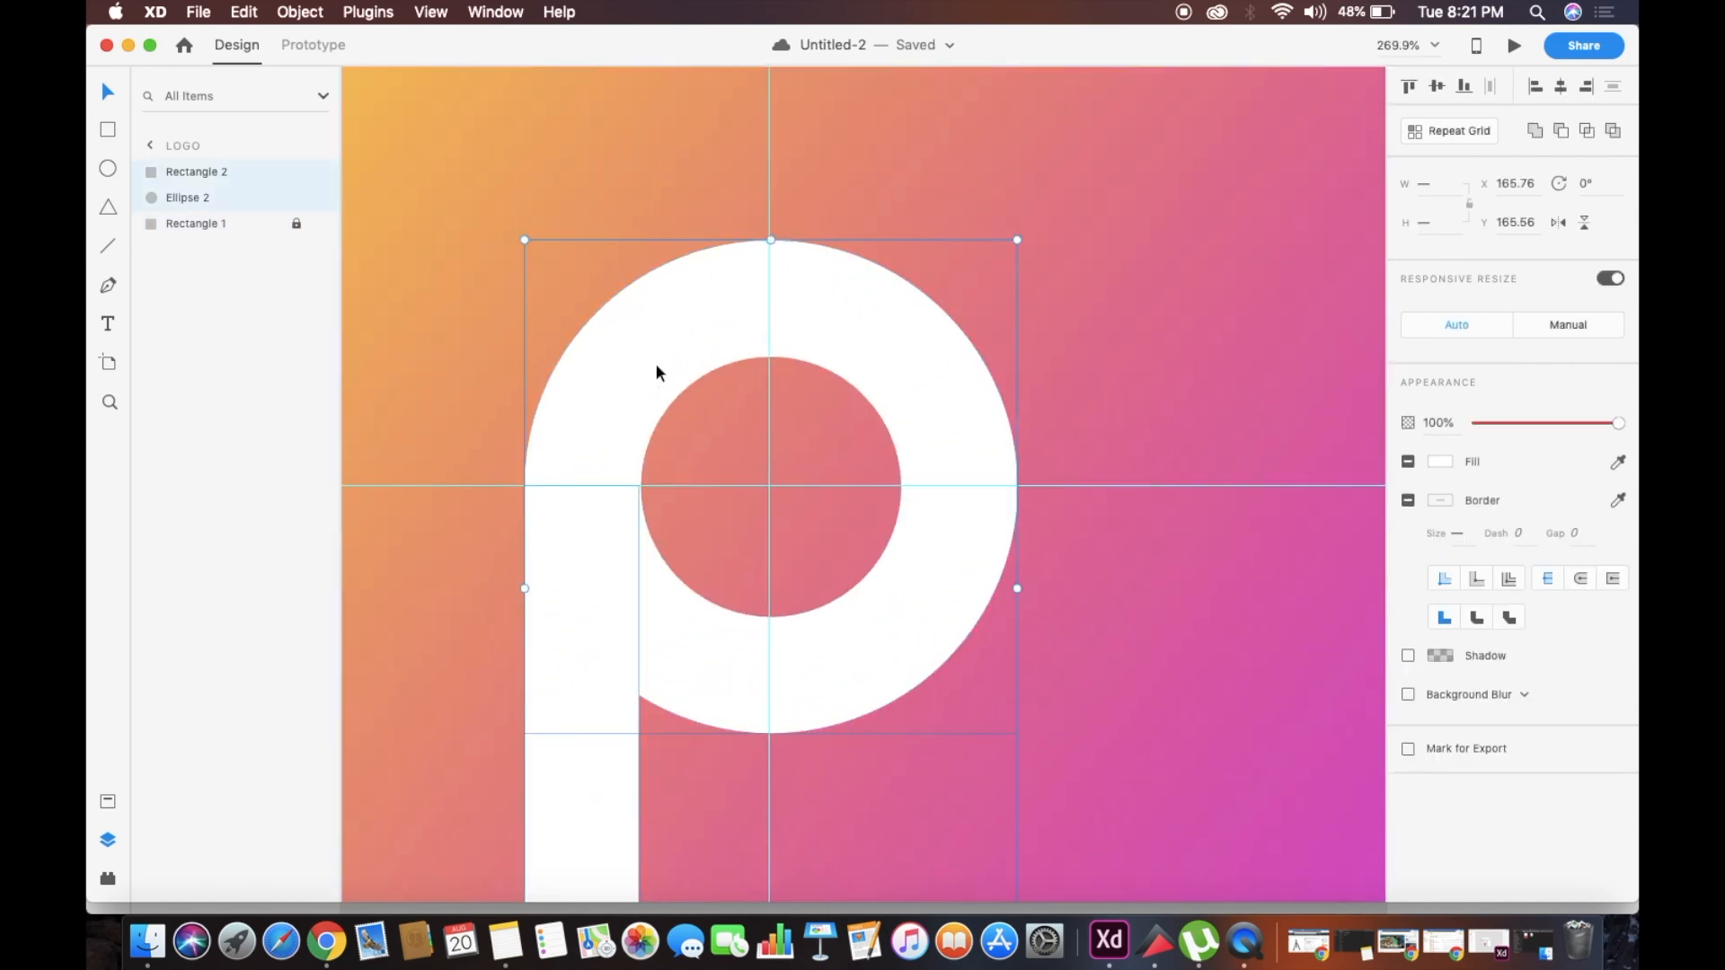
{"action": "right_click", "coordinate": [656, 364]}
{"action": "left_click", "coordinate": [742, 532]}
Move the P group straight up to about Y 123, keeping it on the vertical guide
{"action": "scroll", "coordinate": [1241, 627], "scroll_direction": "down", "scroll_amount": 5}
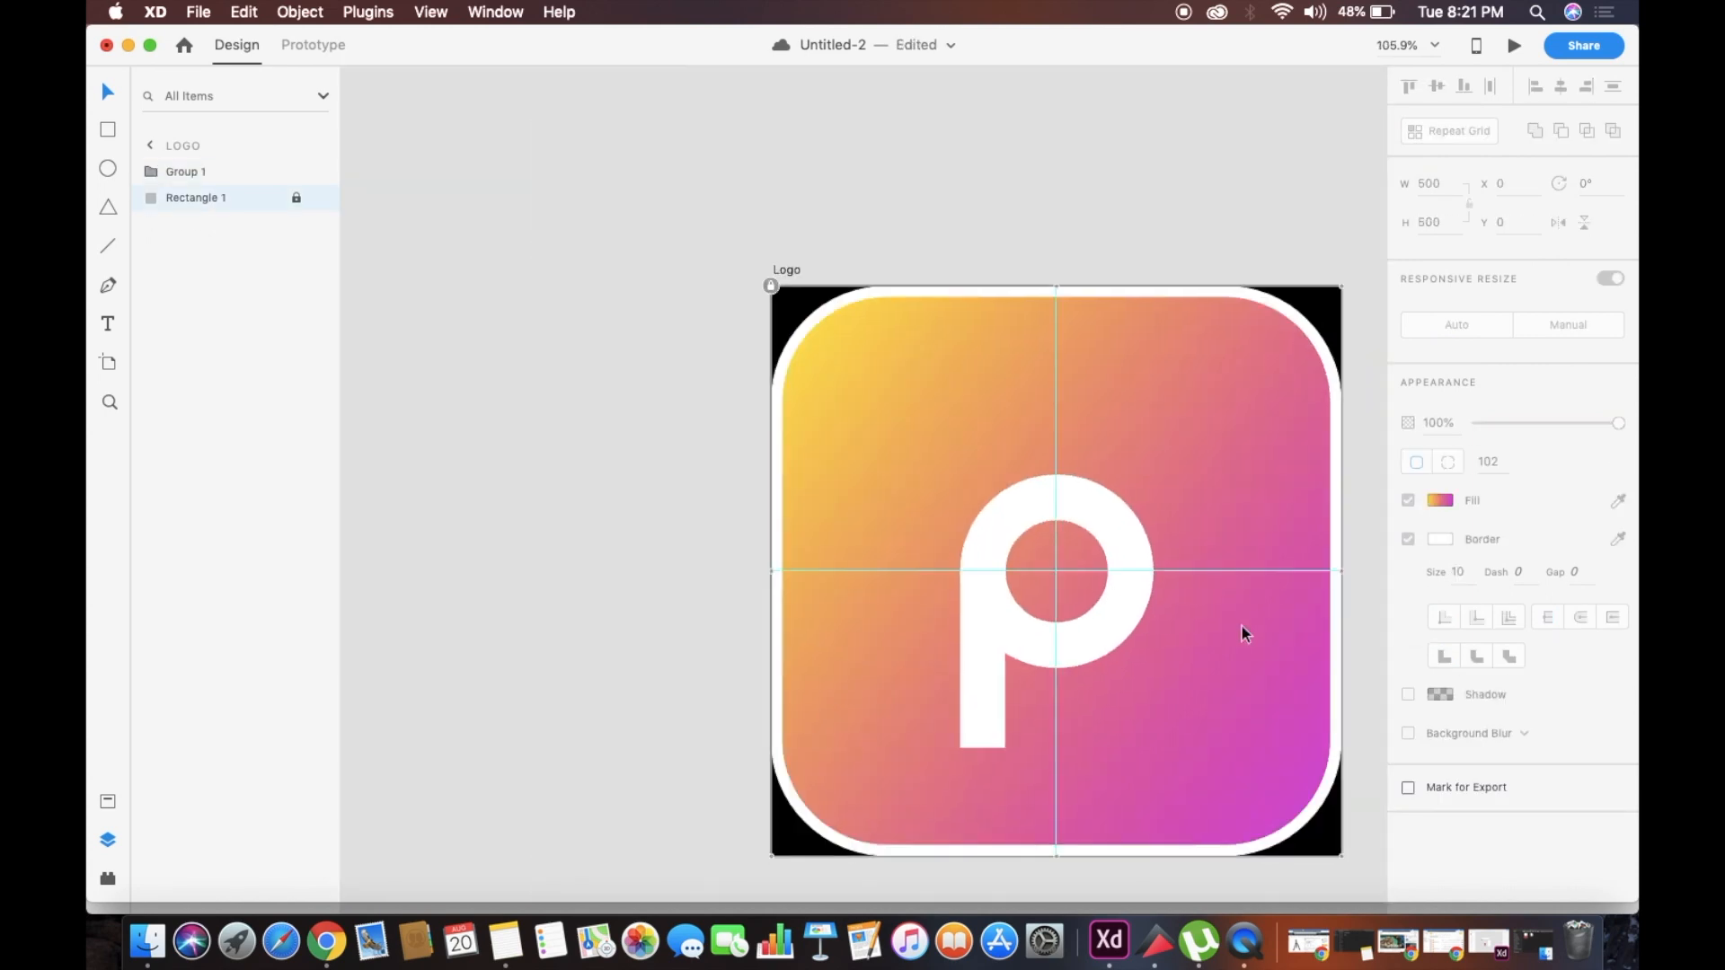
{"action": "scroll", "coordinate": [1216, 616], "scroll_direction": "right", "scroll_amount": 2}
{"action": "left_click_drag", "start_coordinate": [1022, 473], "coordinate": [1022, 424]}
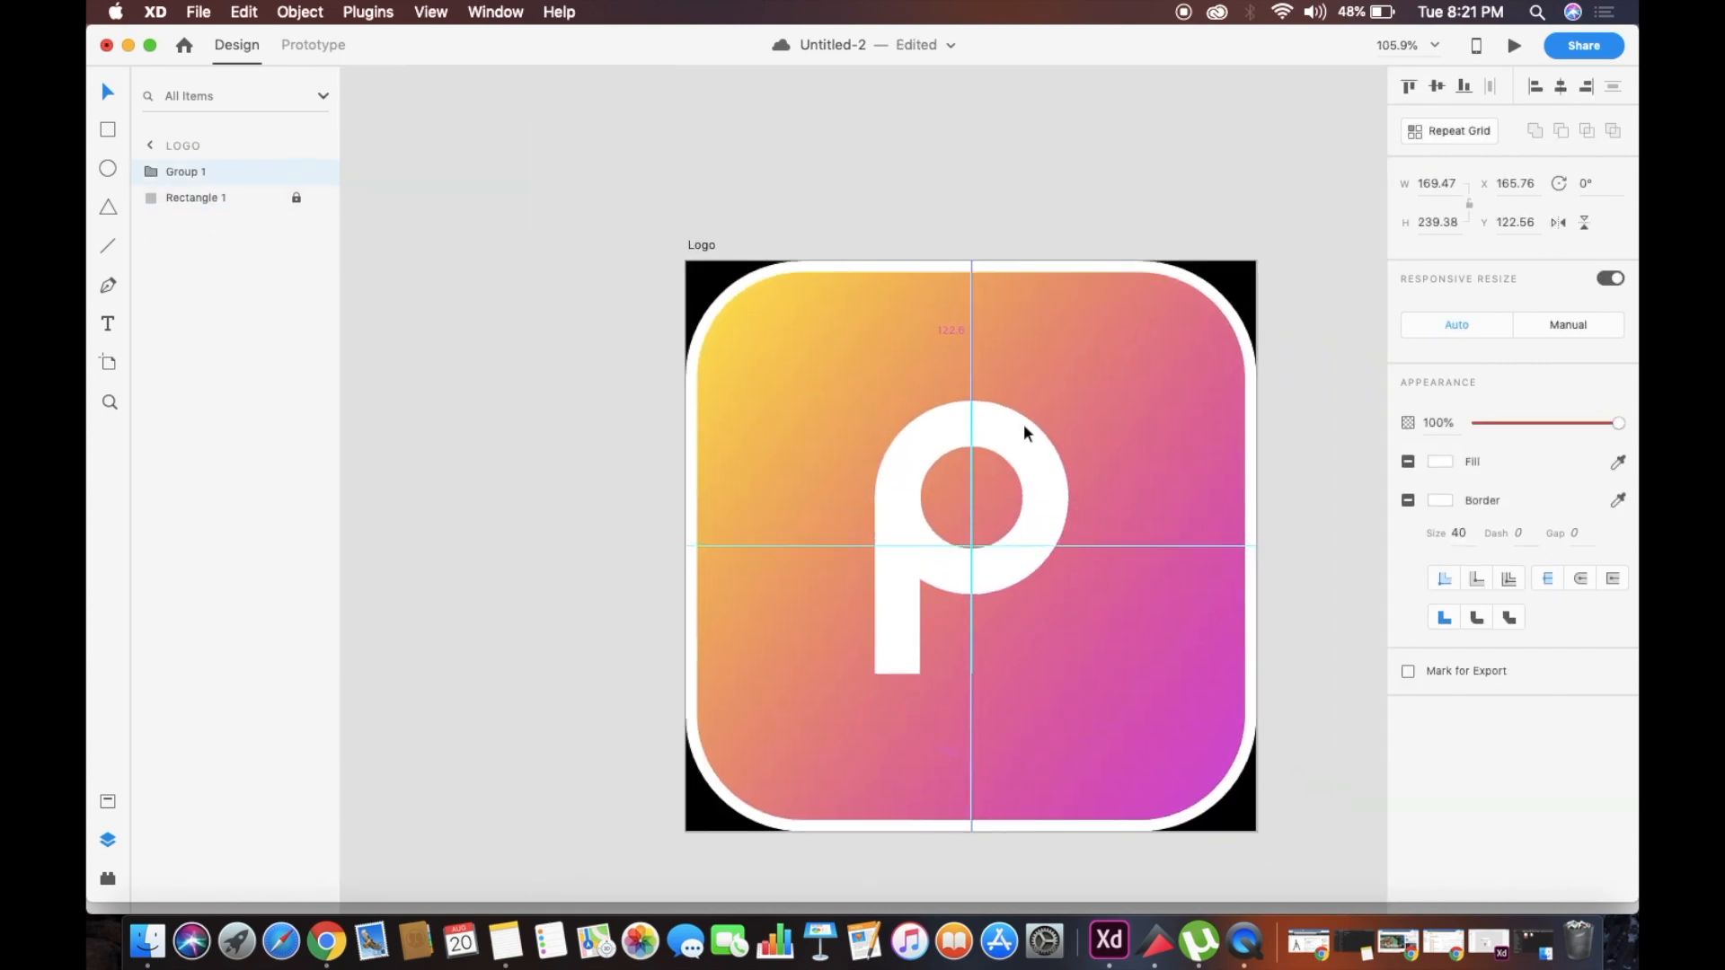
Unlock the background square and align the P group with it by vertical middles
{"action": "left_click", "coordinate": [733, 473]}
{"action": "left_click", "coordinate": [687, 261]}
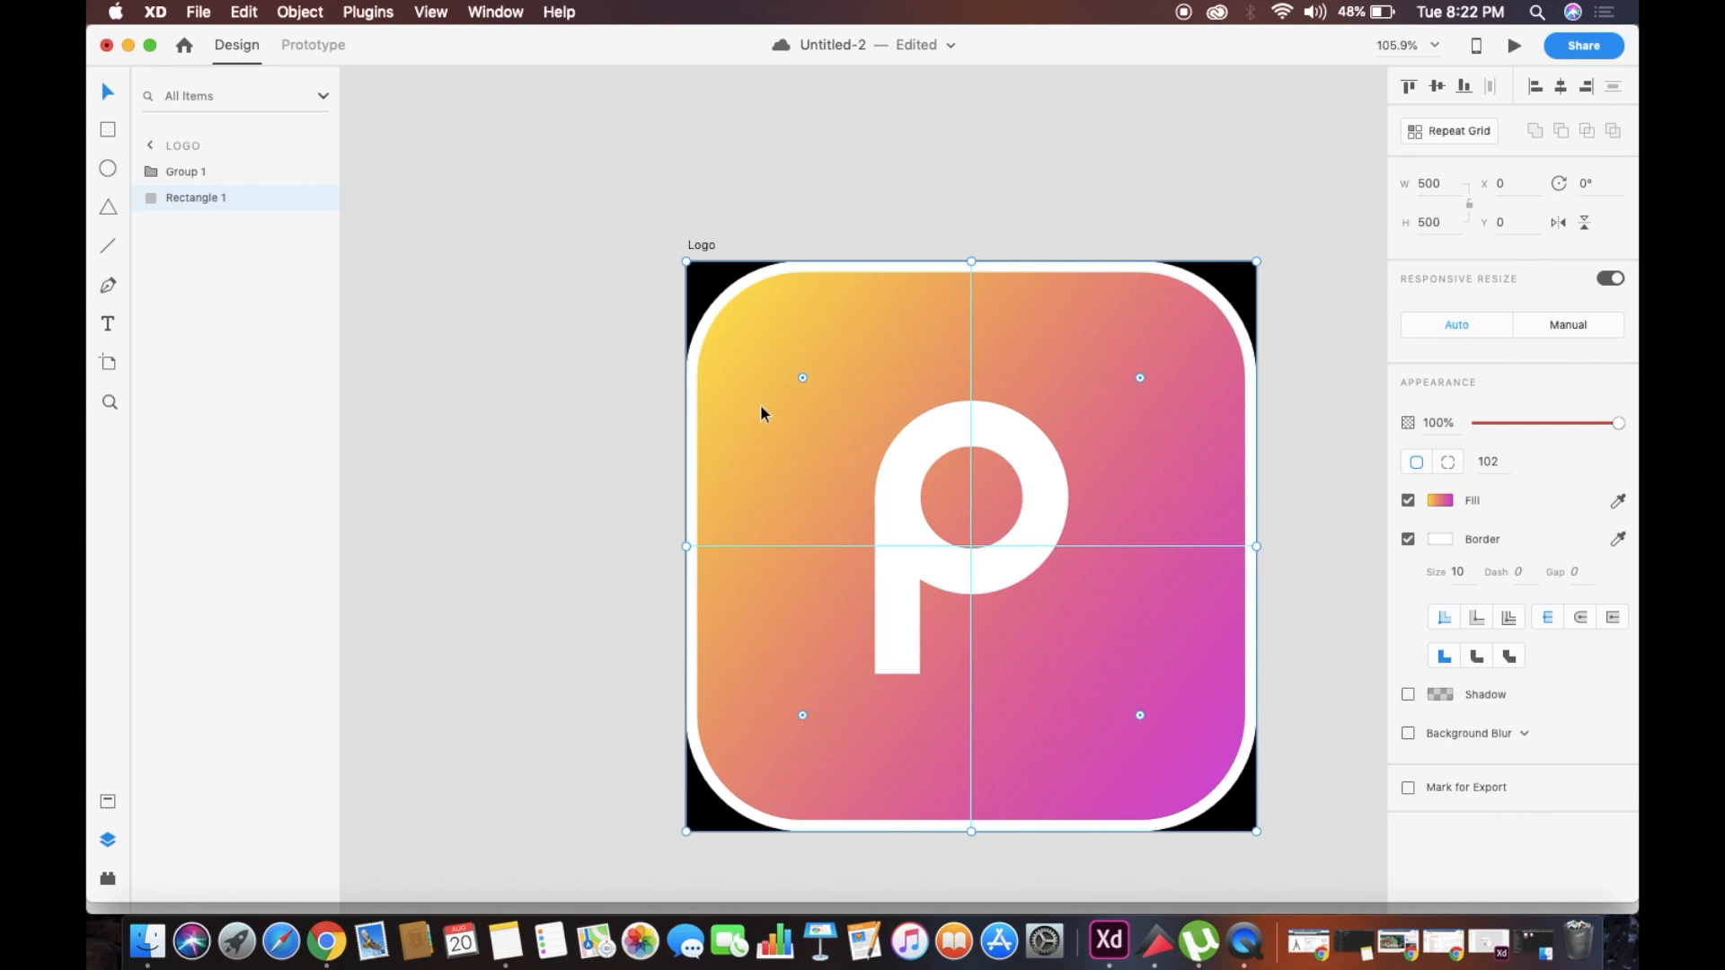
{"action": "left_click_drag", "start_coordinate": [629, 494], "coordinate": [1242, 558]}
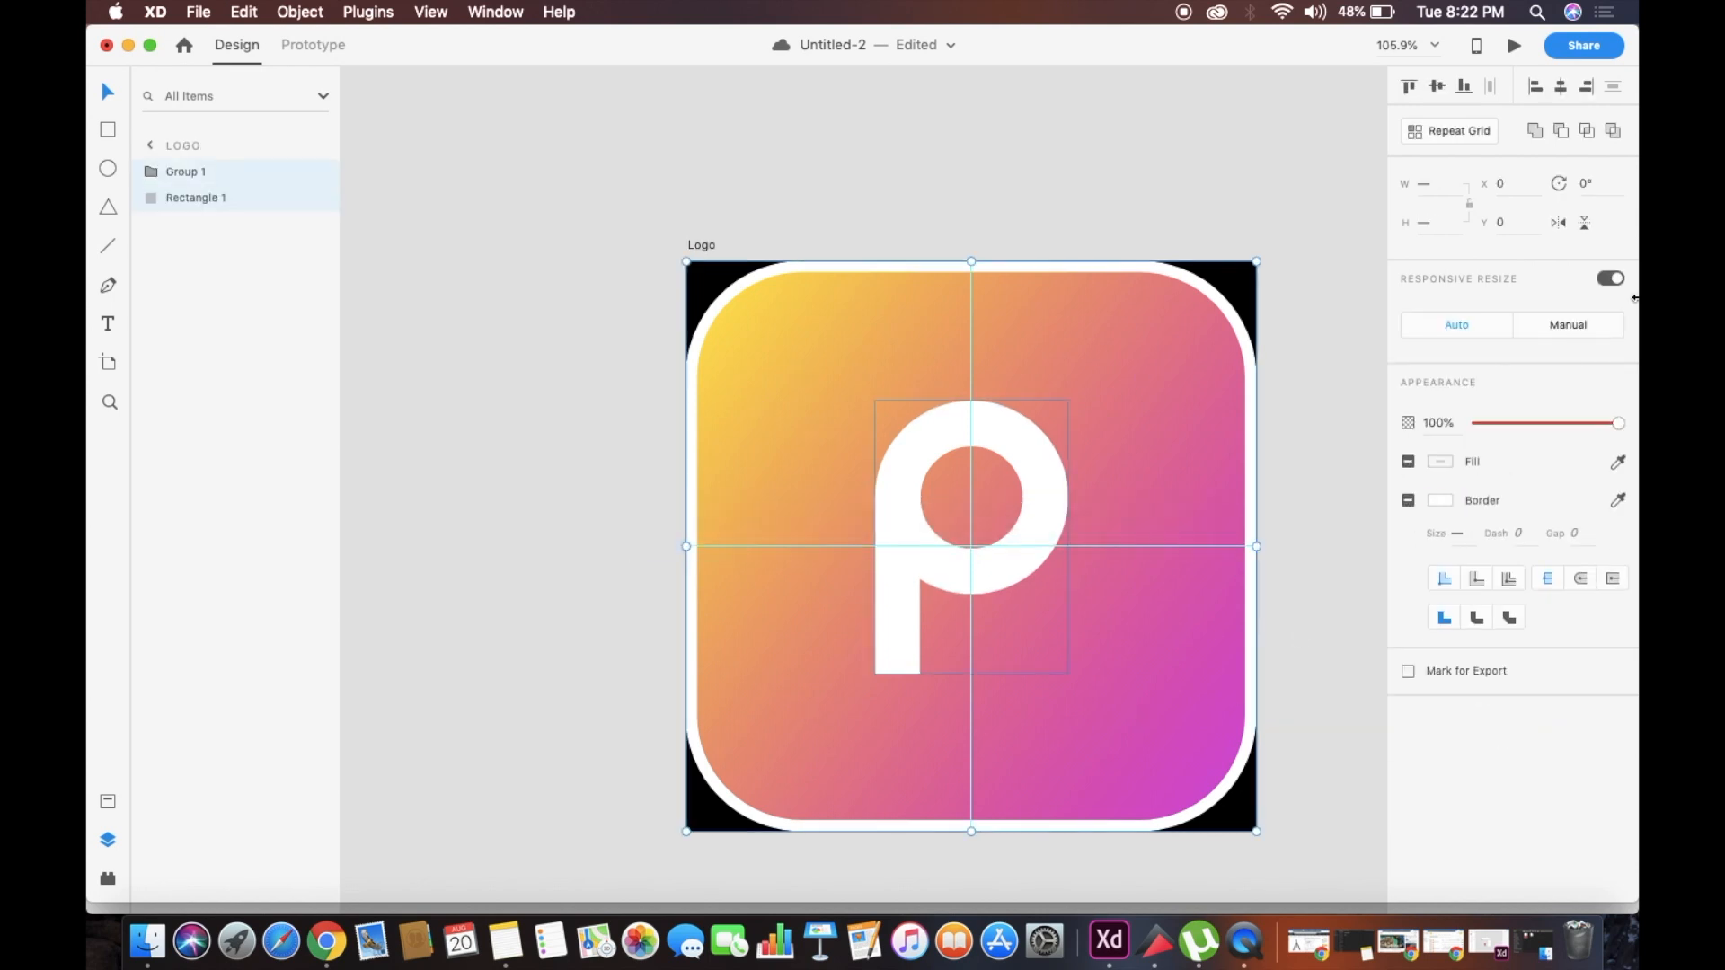
{"action": "left_click", "coordinate": [1437, 87]}
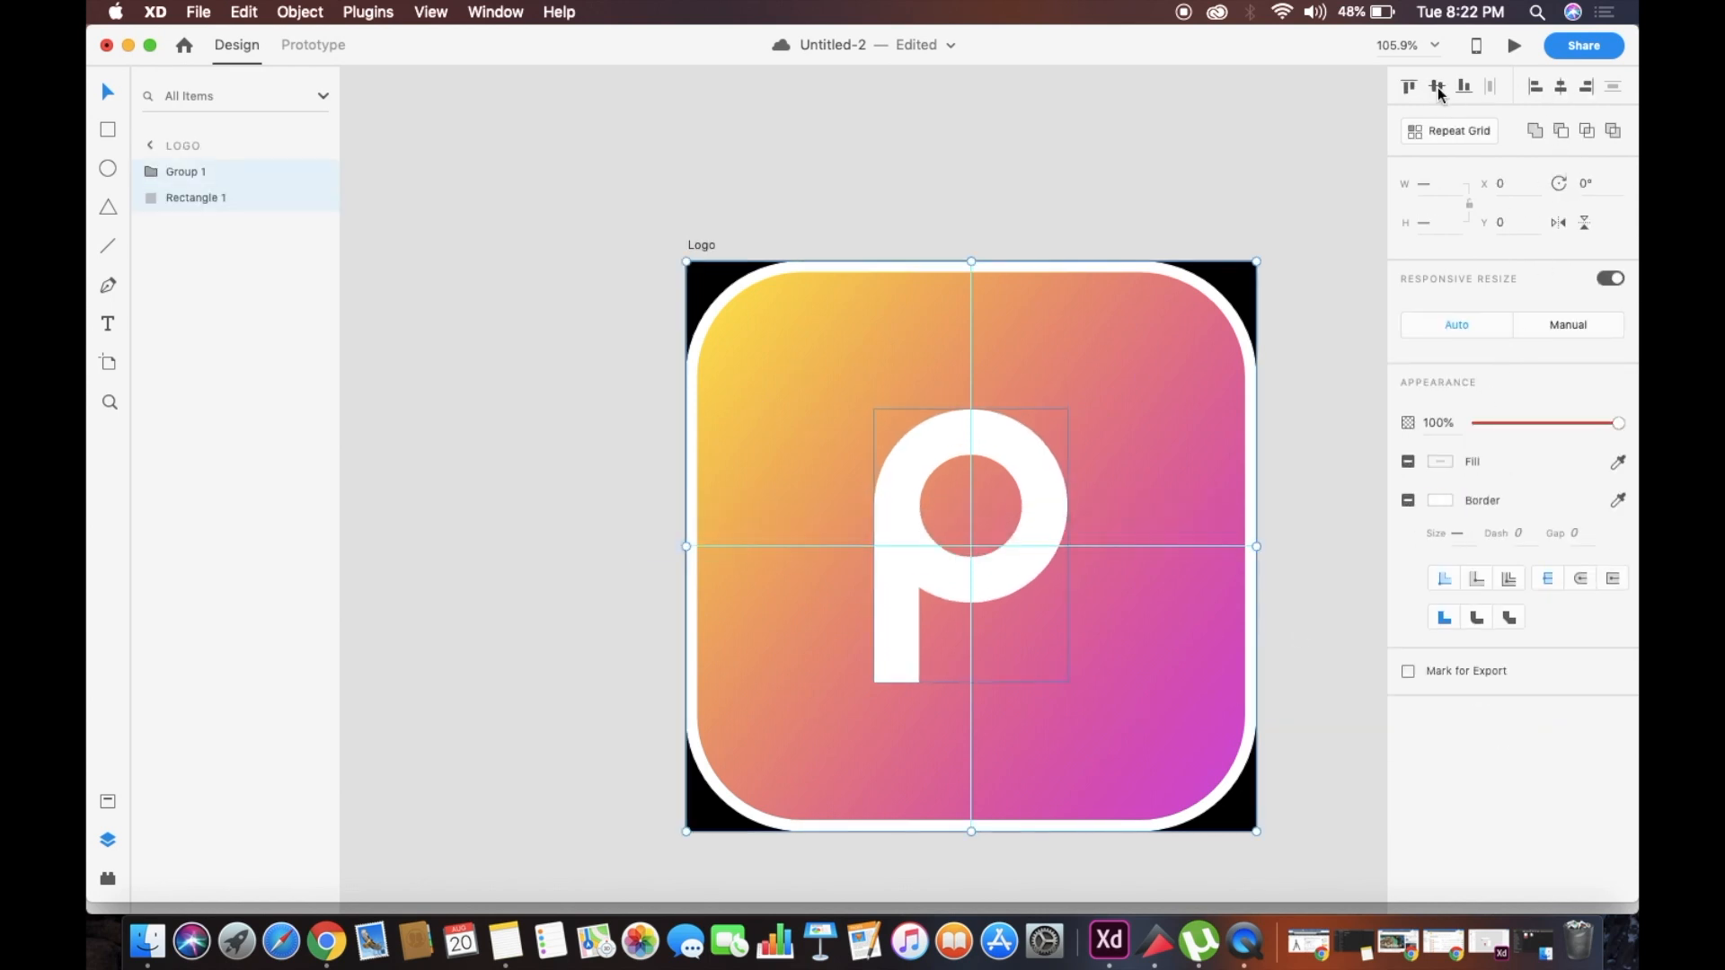
{"action": "left_click", "coordinate": [534, 570]}
Draw a circle of 54 × 54 below the ring, to the right of the P's stem
{"action": "scroll", "coordinate": [534, 570], "scroll_direction": "right", "scroll_amount": 3}
{"action": "left_click_drag", "start_coordinate": [841, 349], "coordinate": [564, 357]}
{"action": "left_click_drag", "start_coordinate": [885, 524], "coordinate": [1148, 411]}
{"action": "scroll", "coordinate": [444, 338], "scroll_direction": "up", "scroll_amount": 2}
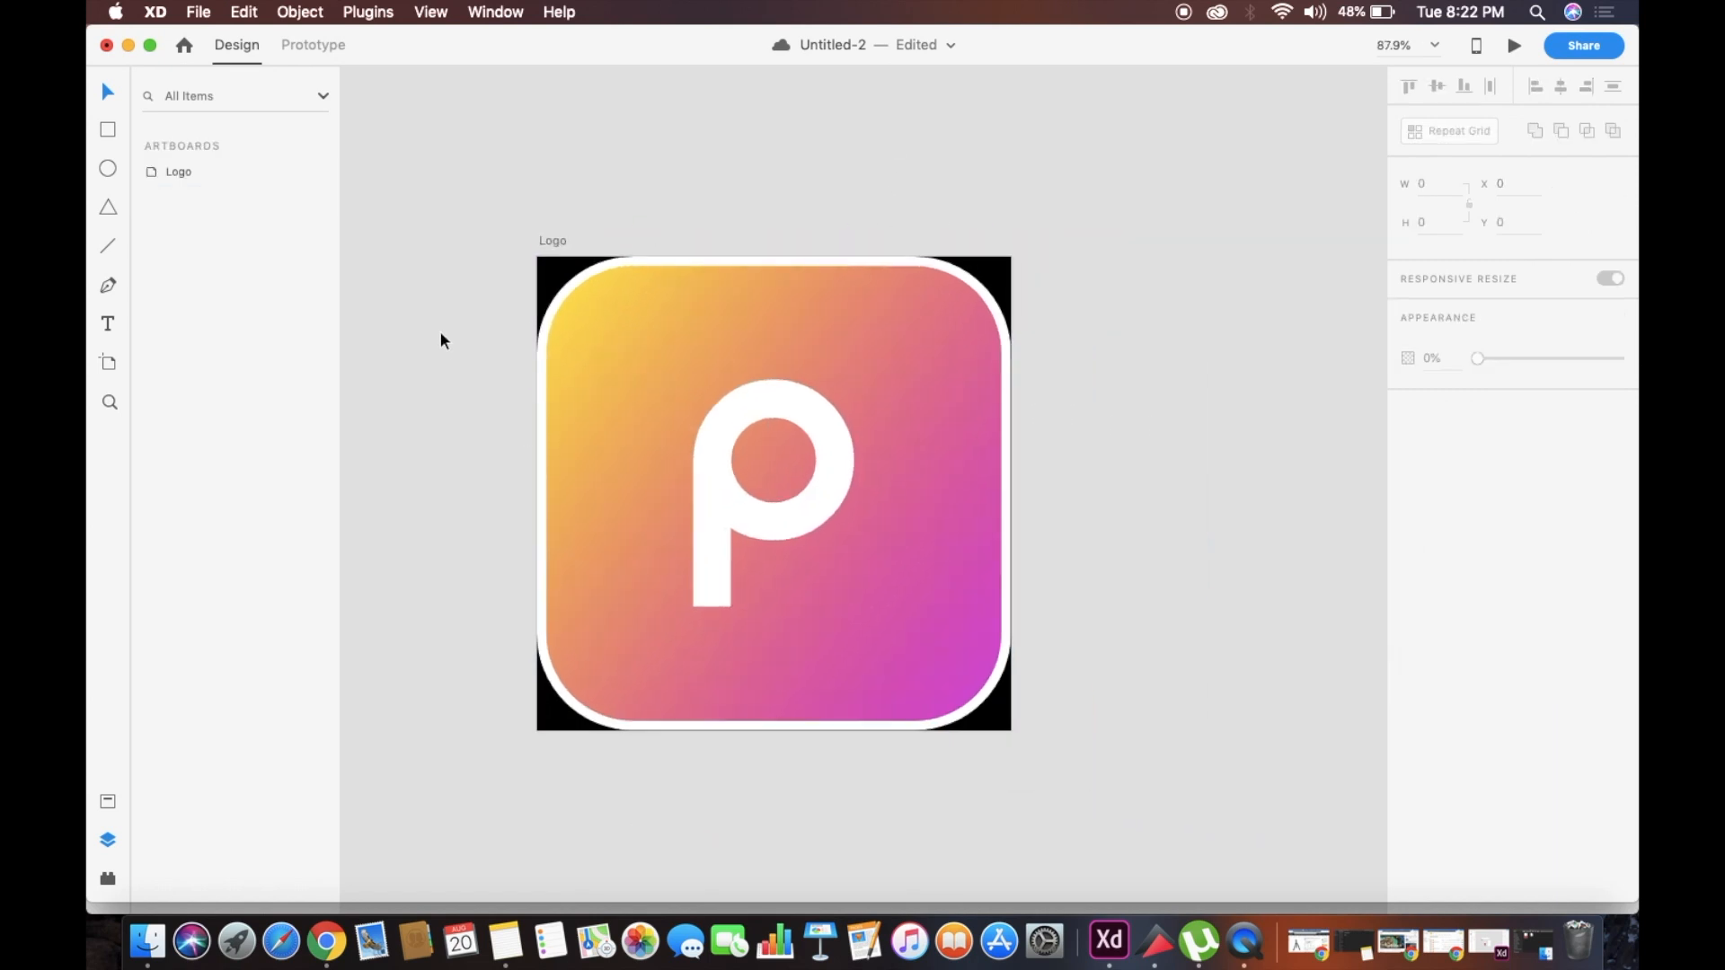
{"action": "scroll", "coordinate": [808, 512], "scroll_direction": "up", "scroll_amount": 5}
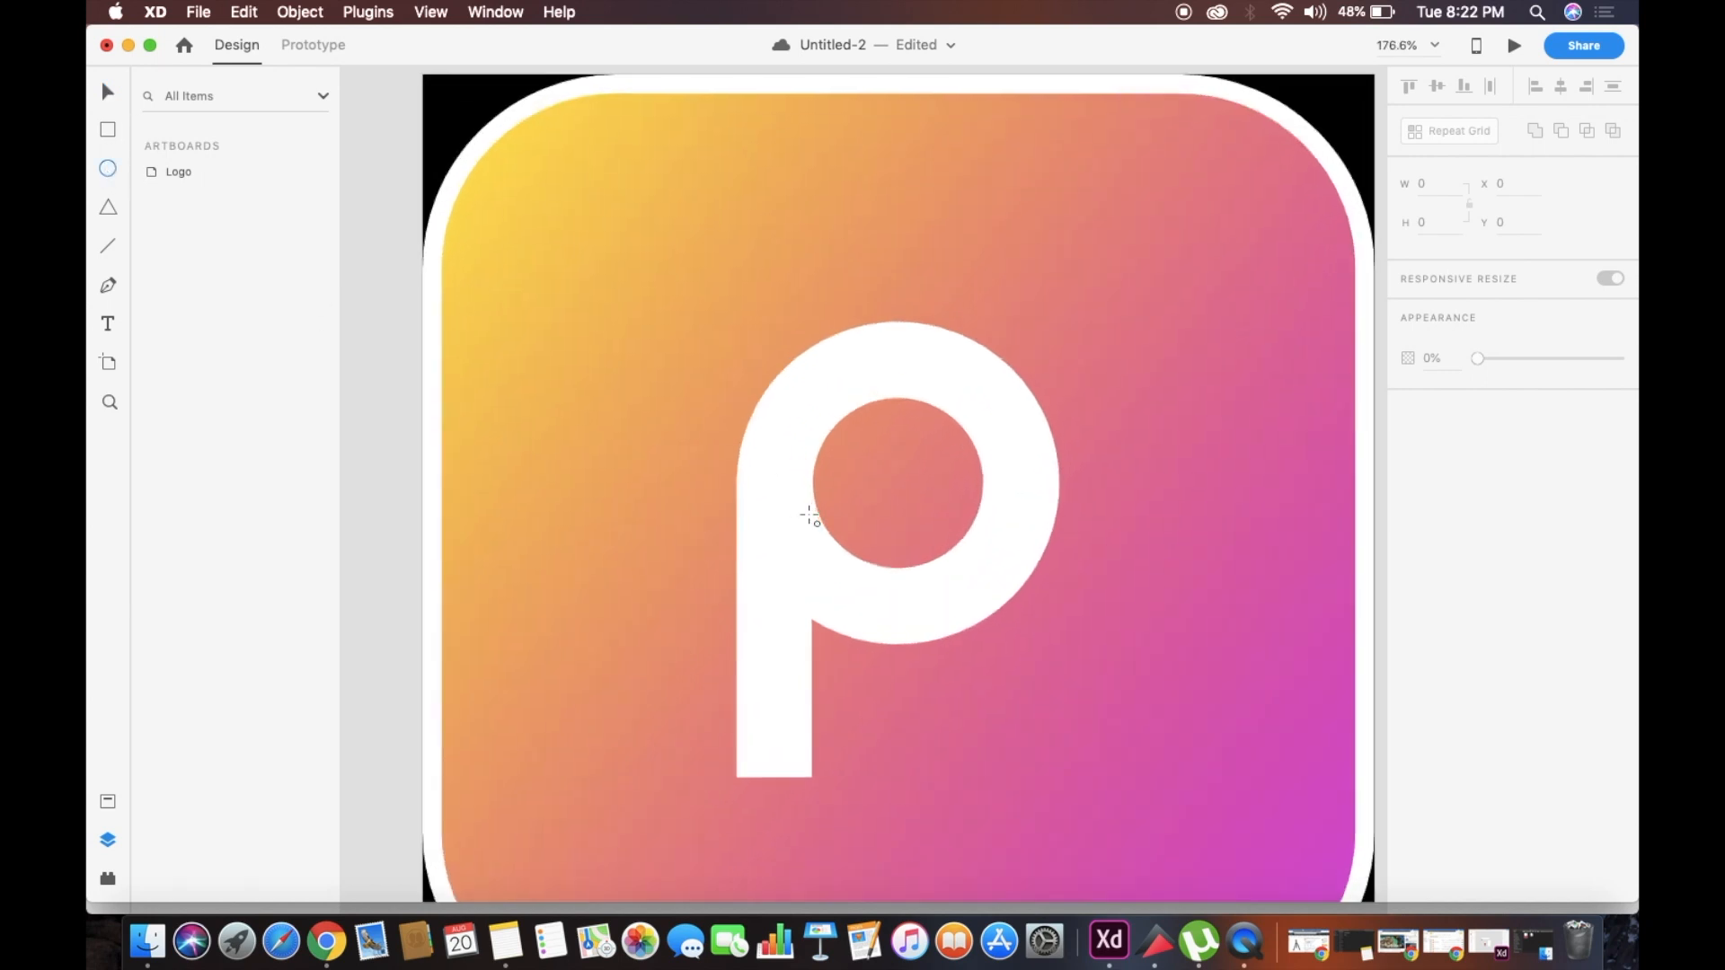
{"action": "scroll", "coordinate": [739, 488], "scroll_direction": "down", "scroll_amount": 1}
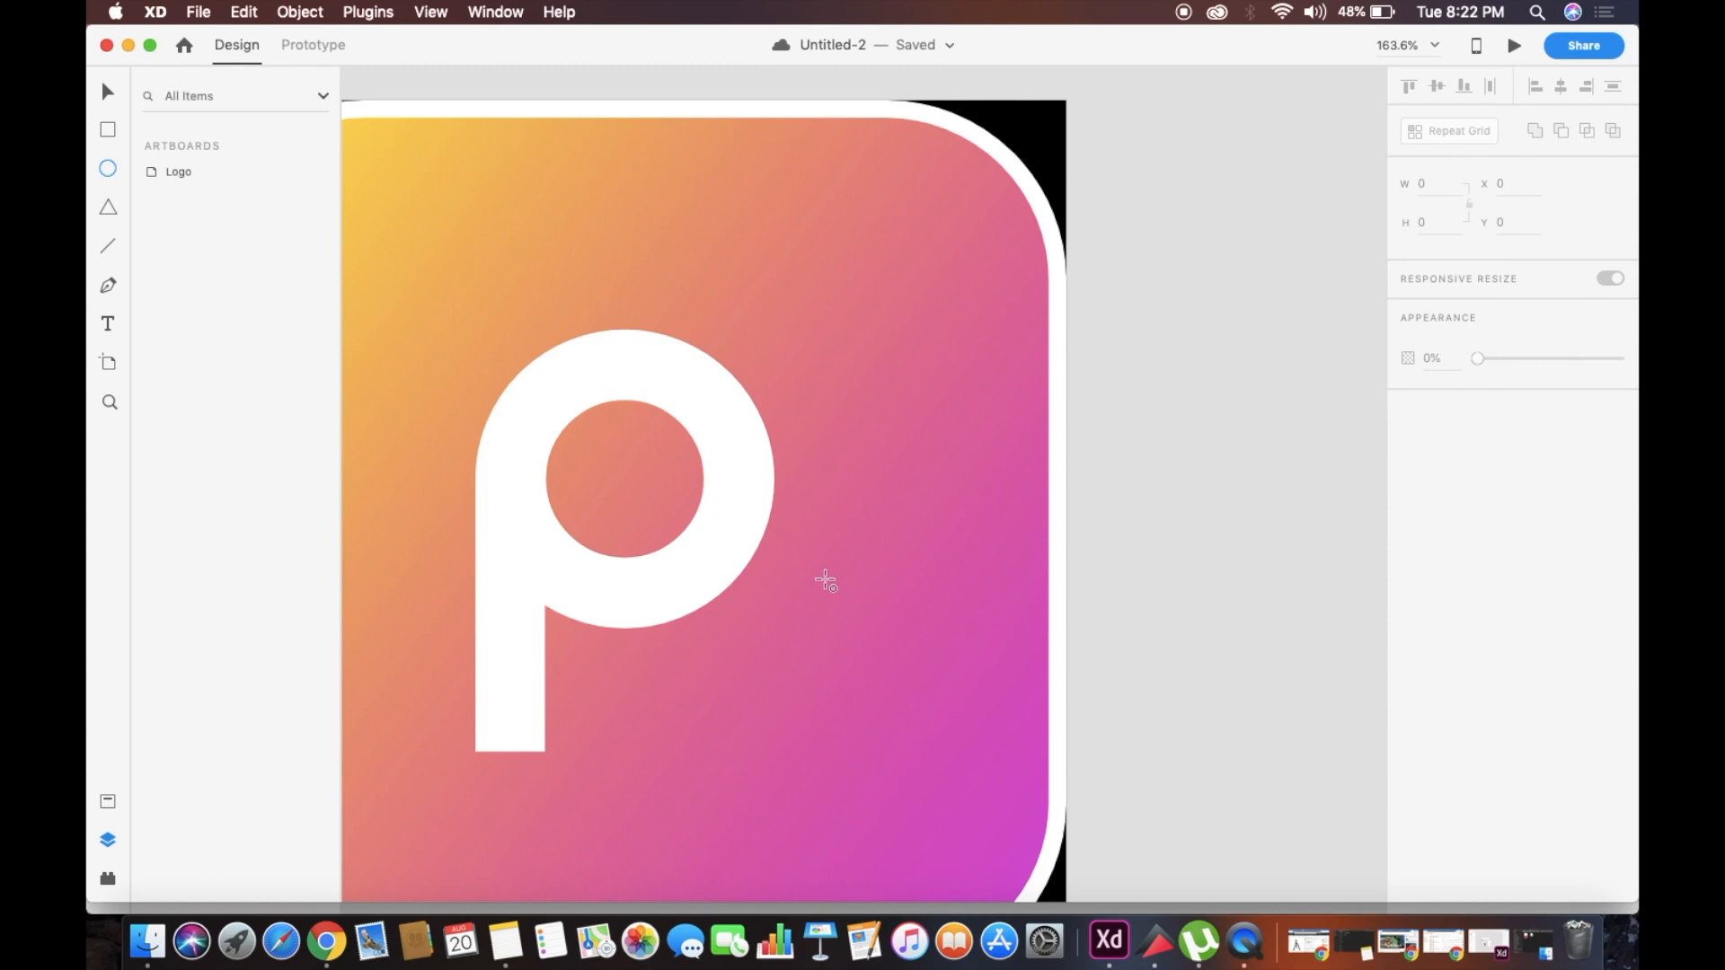
{"action": "mouse_move", "coordinate": [773, 604]}
{"action": "left_mouse_down"}
{"action": "mouse_move", "coordinate": [824, 670]}
{"action": "mouse_move", "coordinate": [808, 712]}
{"action": "mouse_move", "coordinate": [846, 762]}
{"action": "left_mouse_up"}
{"action": "key", "text": "super+z"}
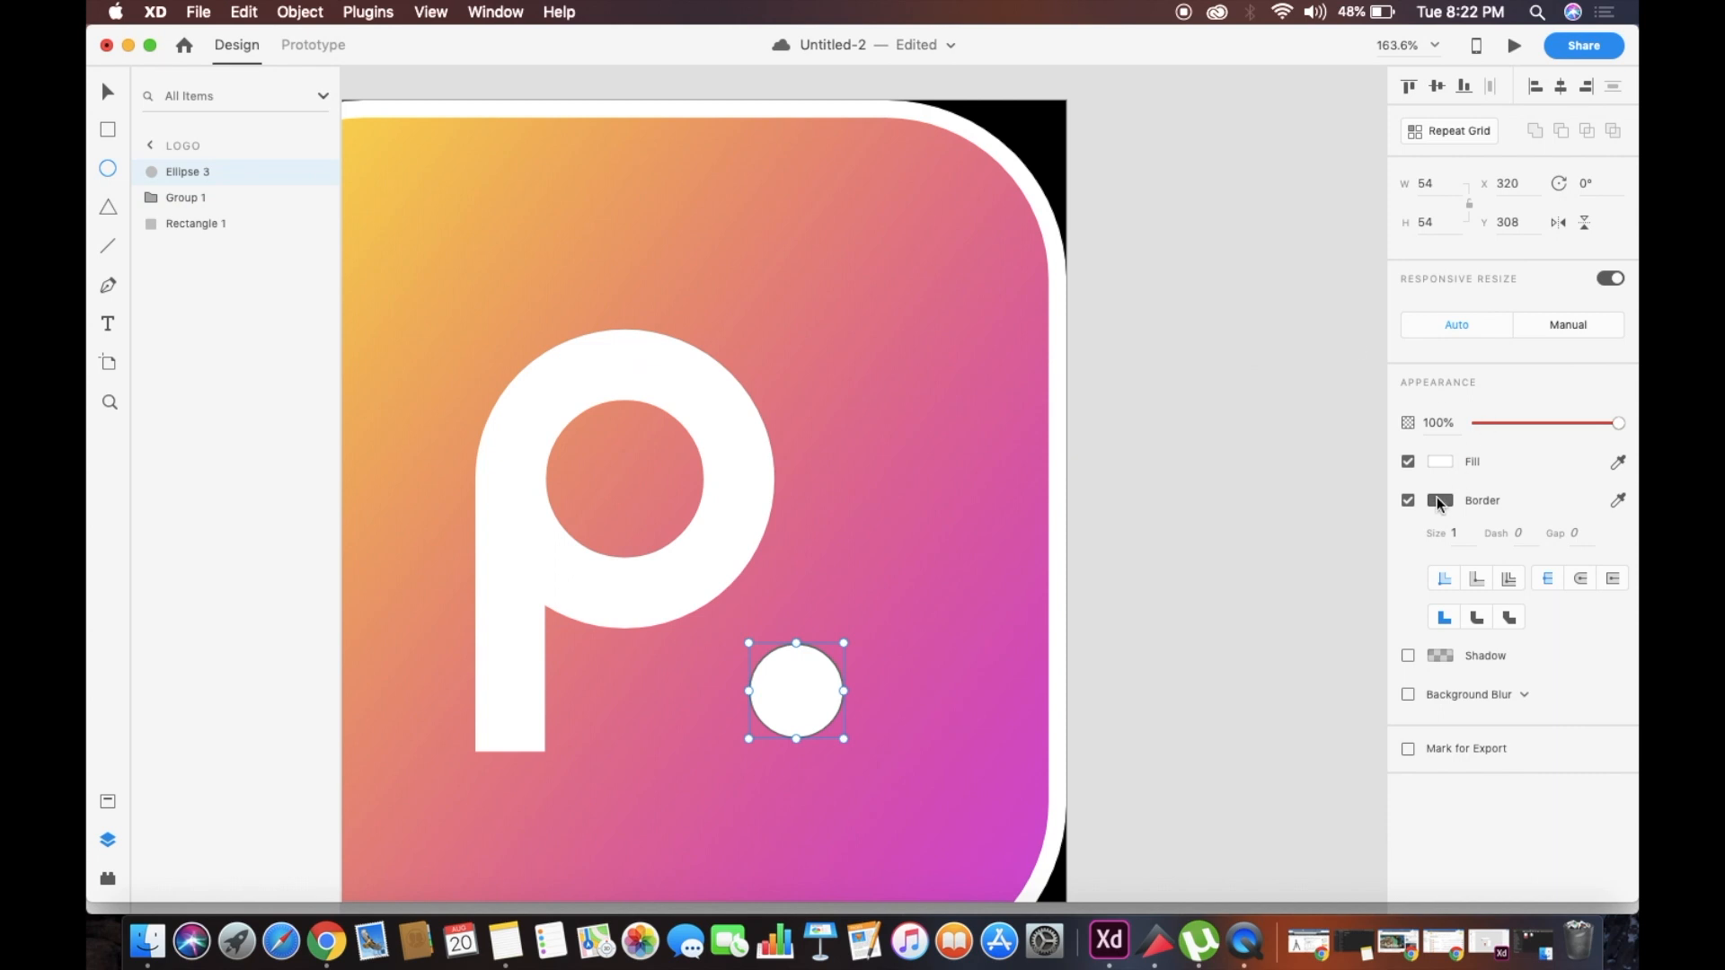
Remove the small circle's fill and set its border size to 30
{"action": "left_click", "coordinate": [1407, 462]}
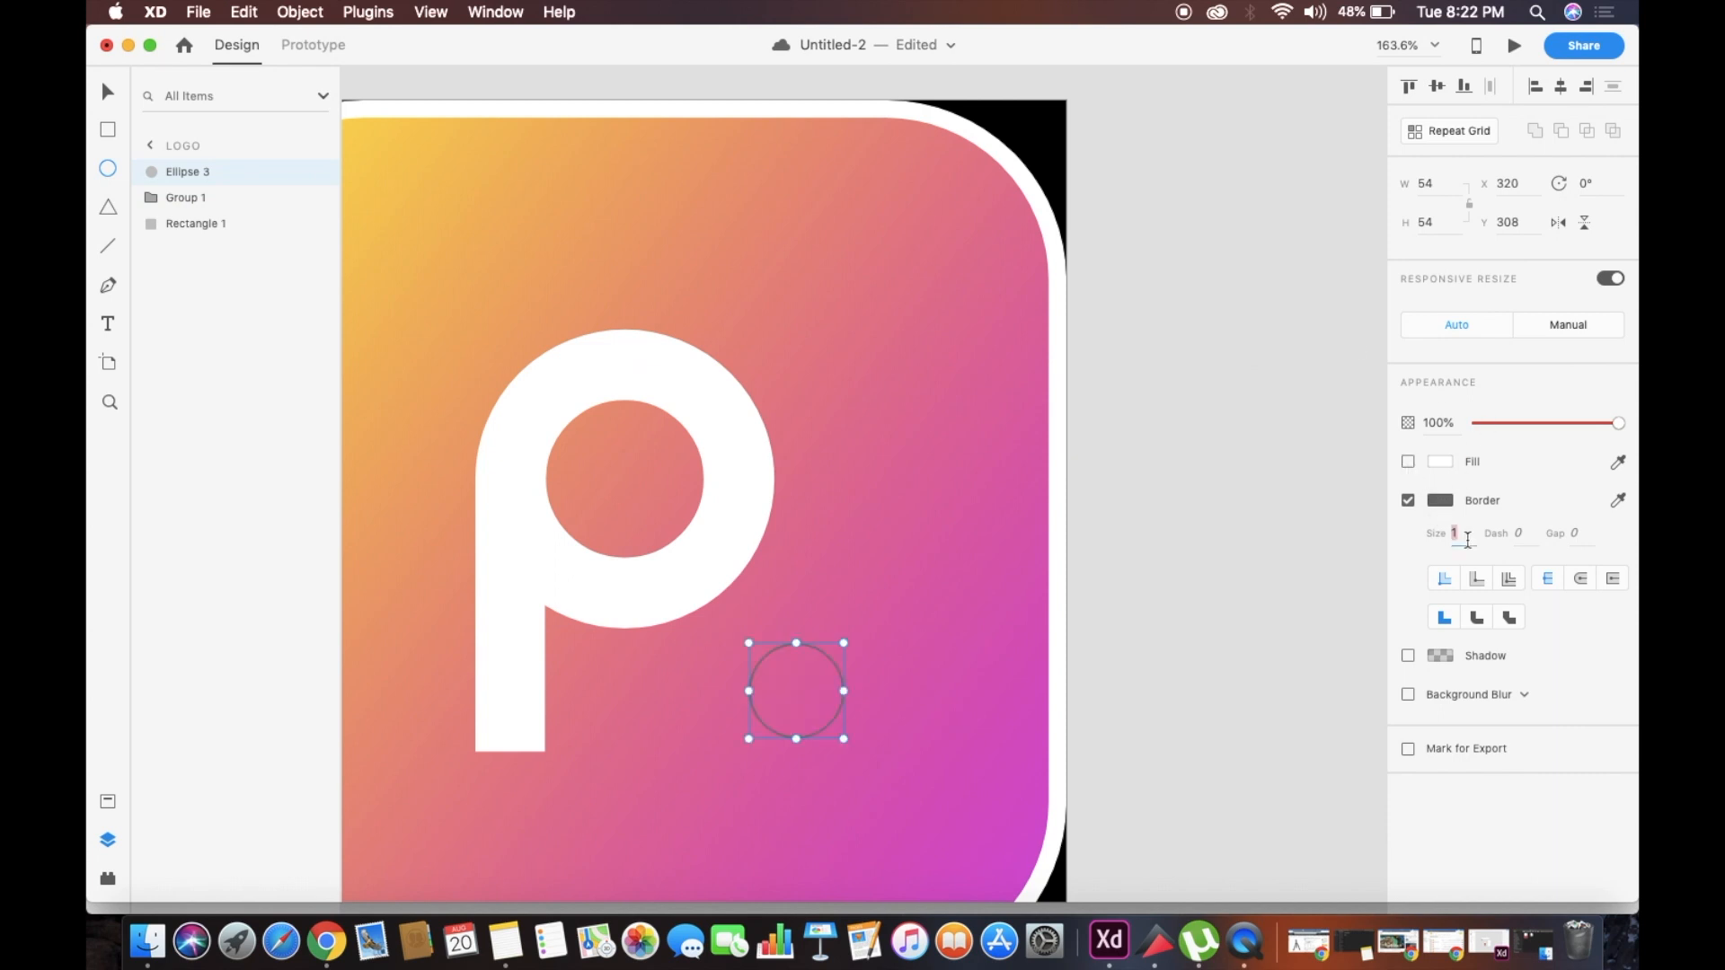
{"action": "type", "text": "35"}
{"action": "key", "text": "Return"}
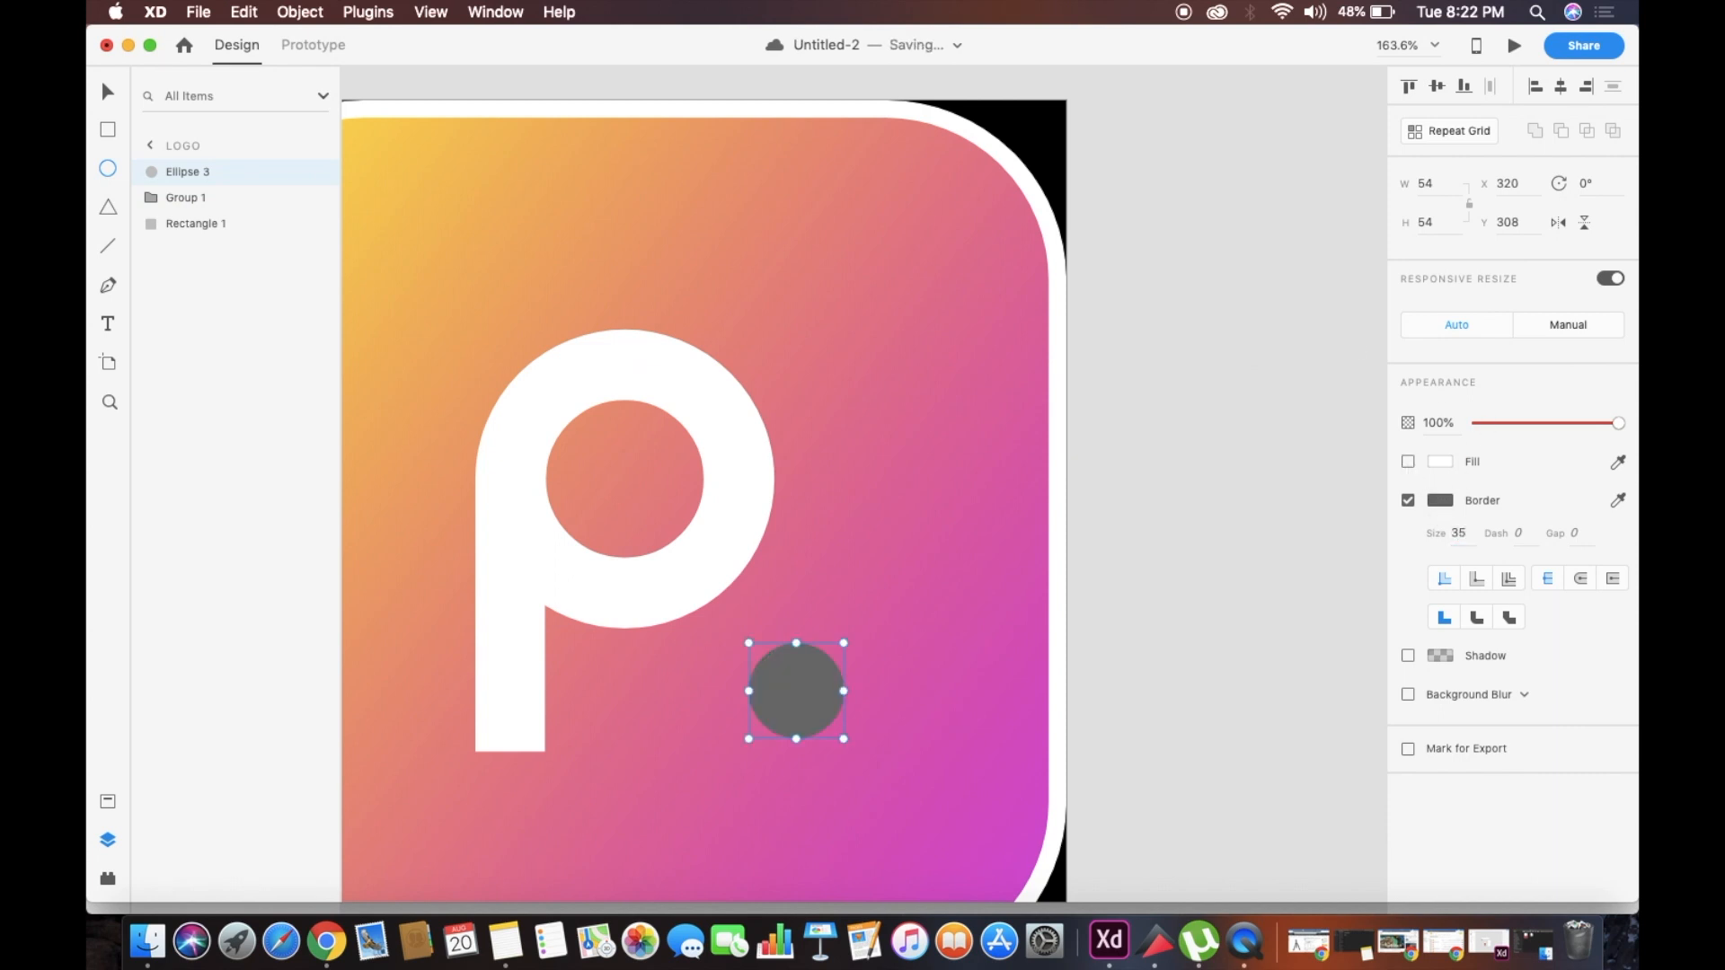
{"action": "left_click", "coordinate": [1465, 531]}
{"action": "left_click", "coordinate": [786, 693]}
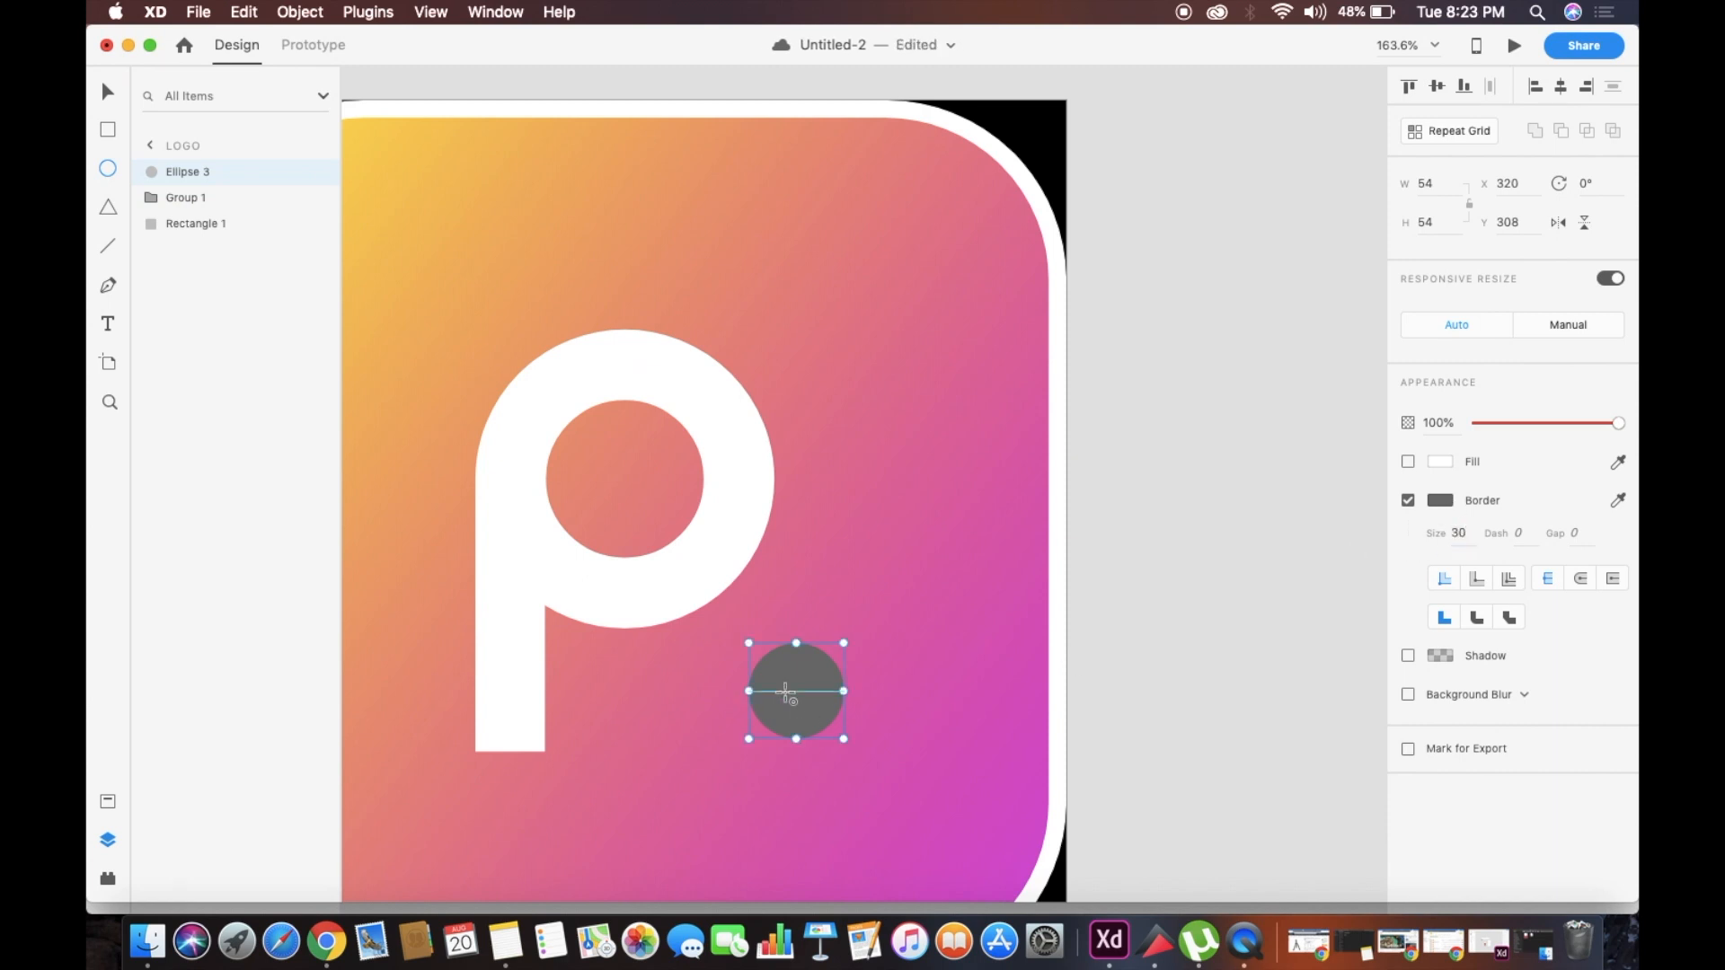
Change the small circle's border colour to white (#FFFFFF) and leave its fill off
{"action": "left_click", "coordinate": [1408, 461]}
{"action": "left_click", "coordinate": [1408, 500]}
{"action": "left_click", "coordinate": [1407, 500]}
{"action": "left_click", "coordinate": [1440, 501]}
{"action": "left_click_drag", "start_coordinate": [1297, 462], "coordinate": [1136, 345]}
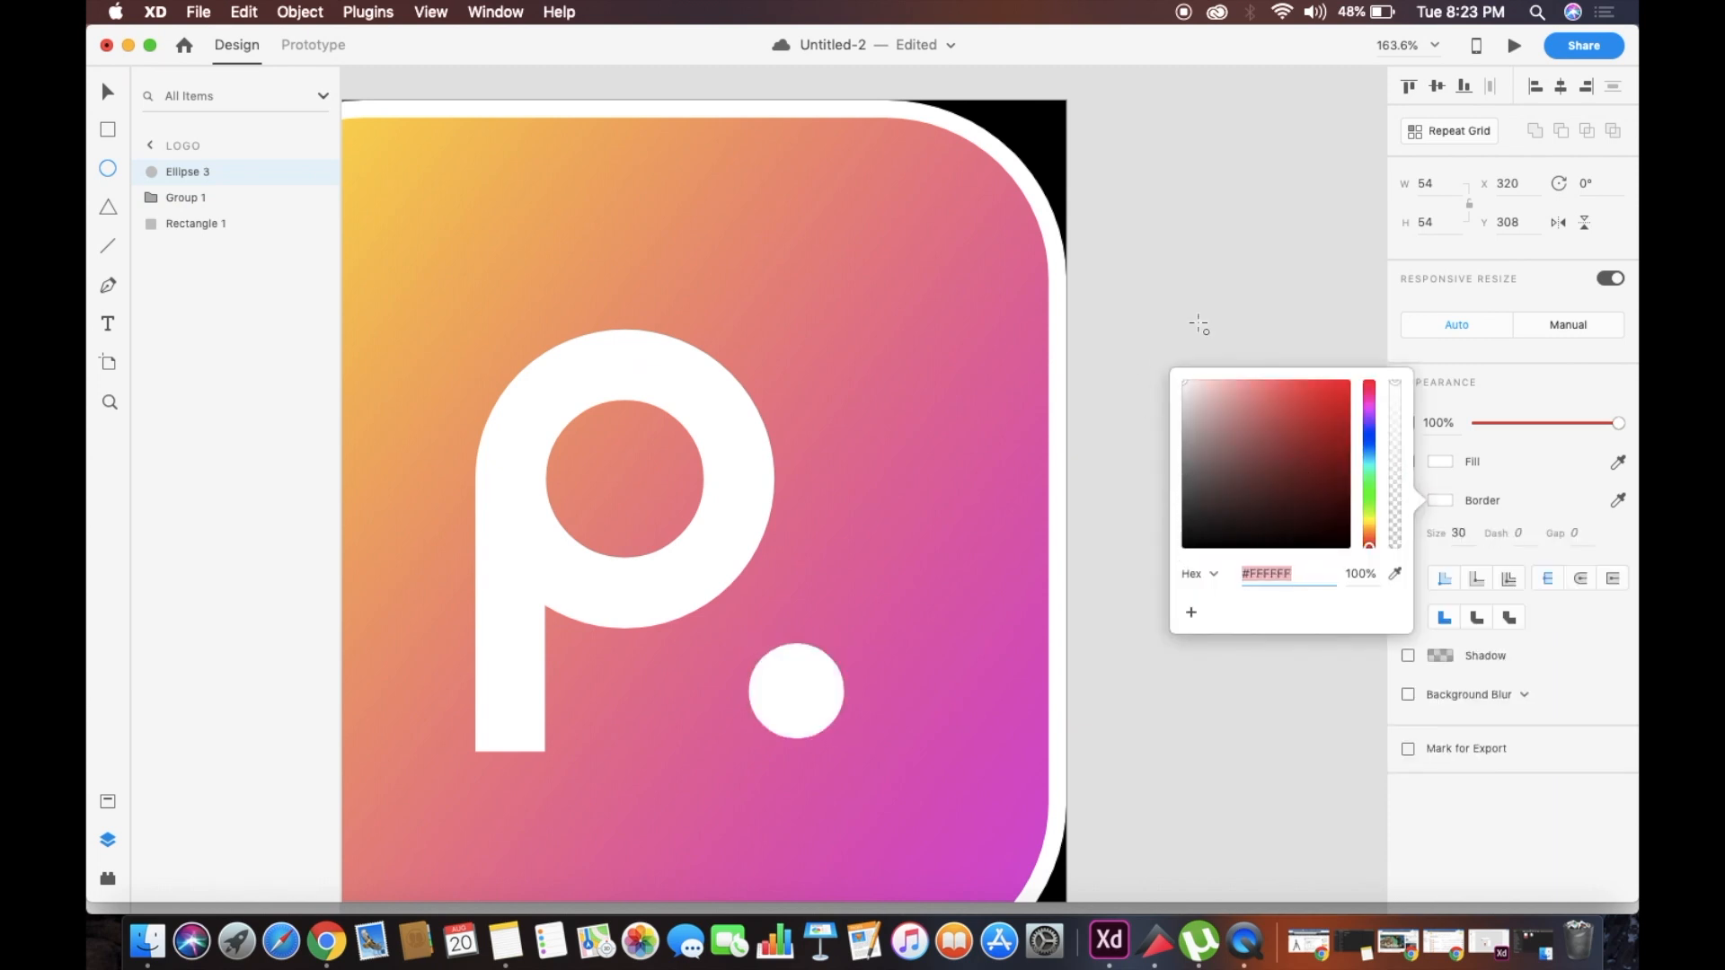
{"action": "left_click", "coordinate": [1407, 462]}
Try a border size of 10 on the small white circle and change it to 20
{"action": "key", "text": "v"}
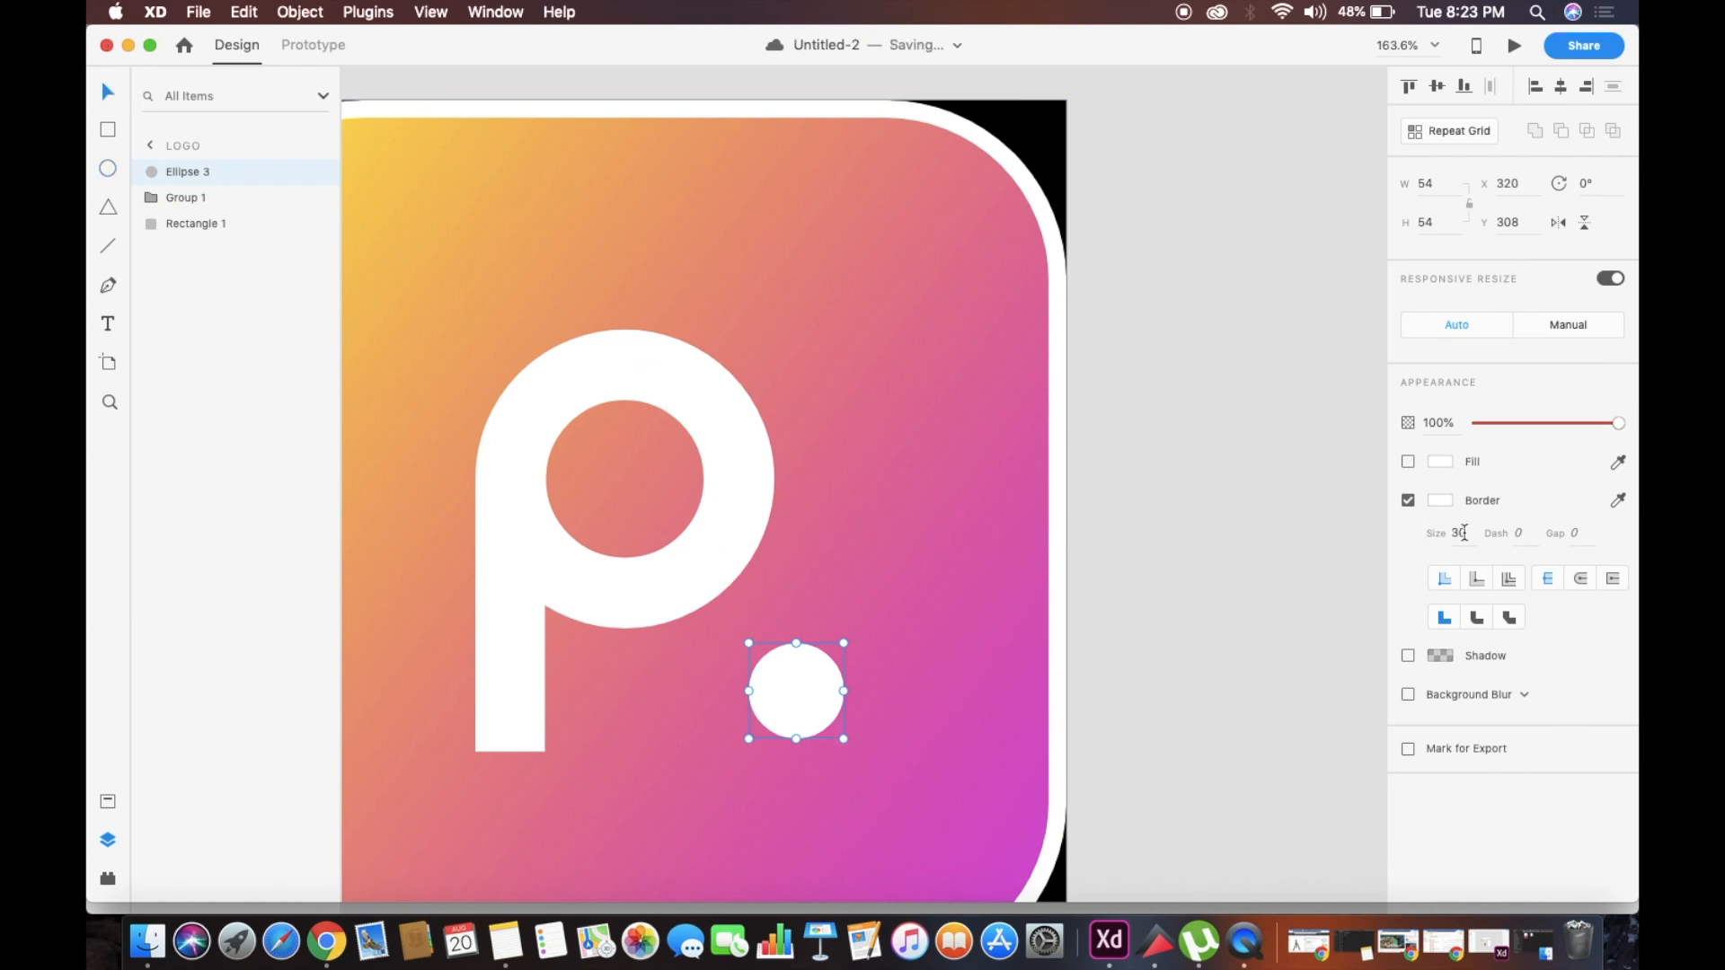
{"action": "key", "text": "Return"}
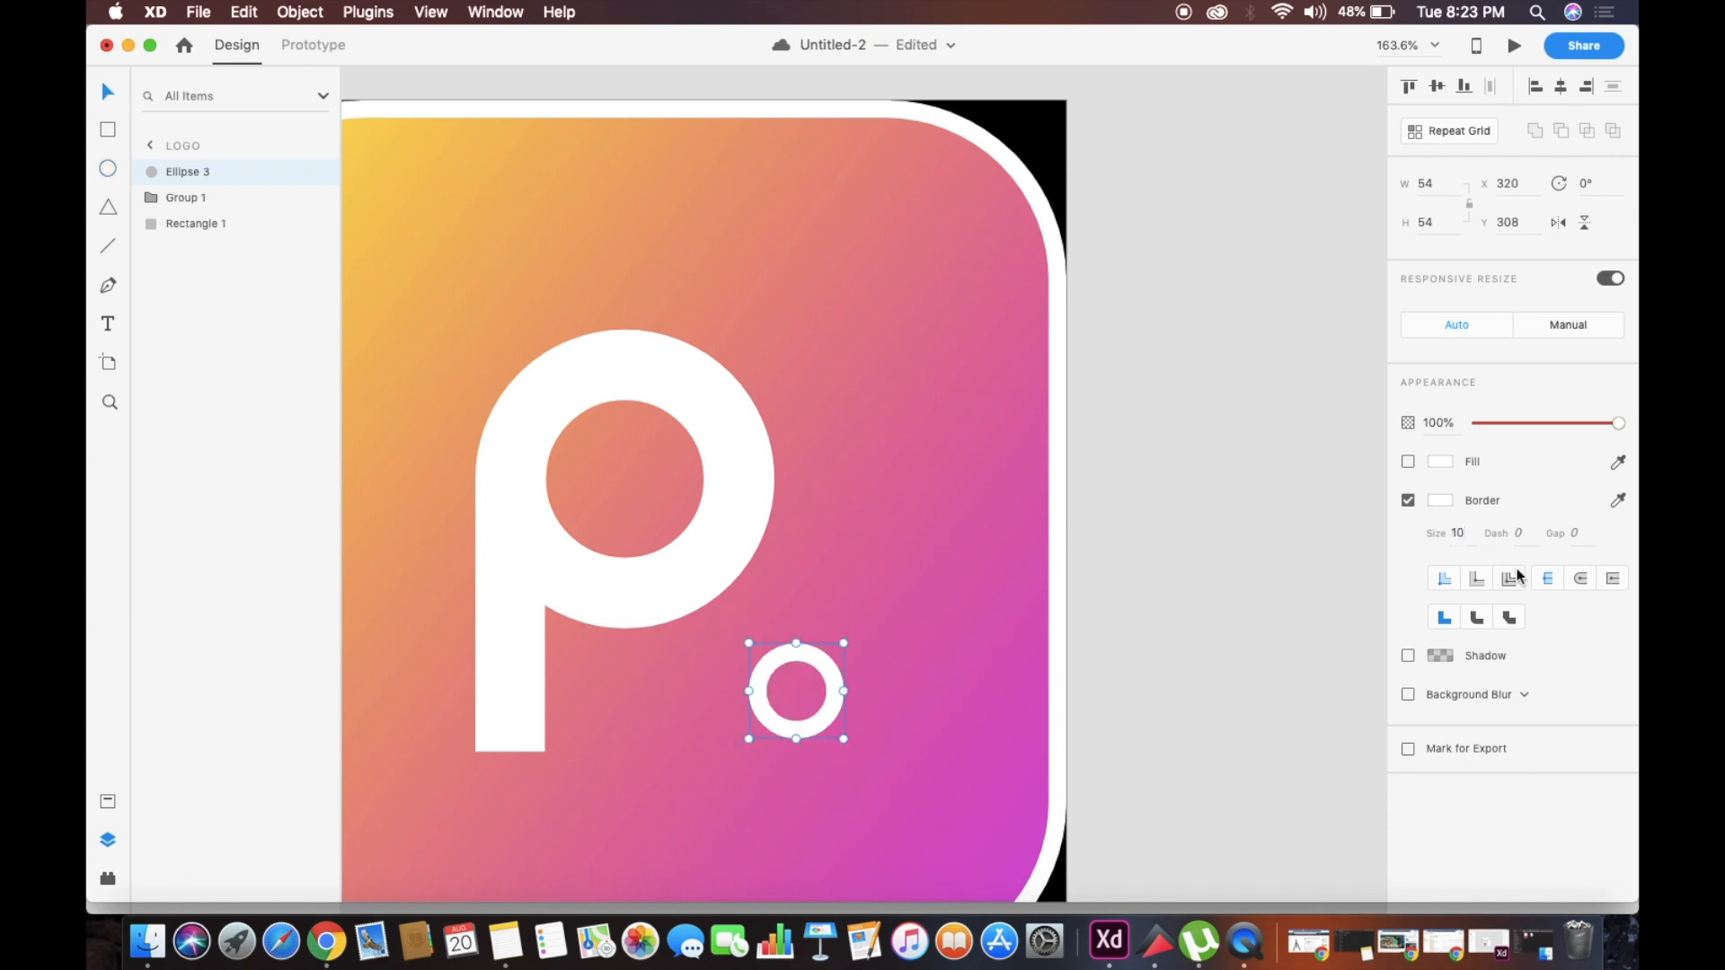
{"action": "key", "text": "Return"}
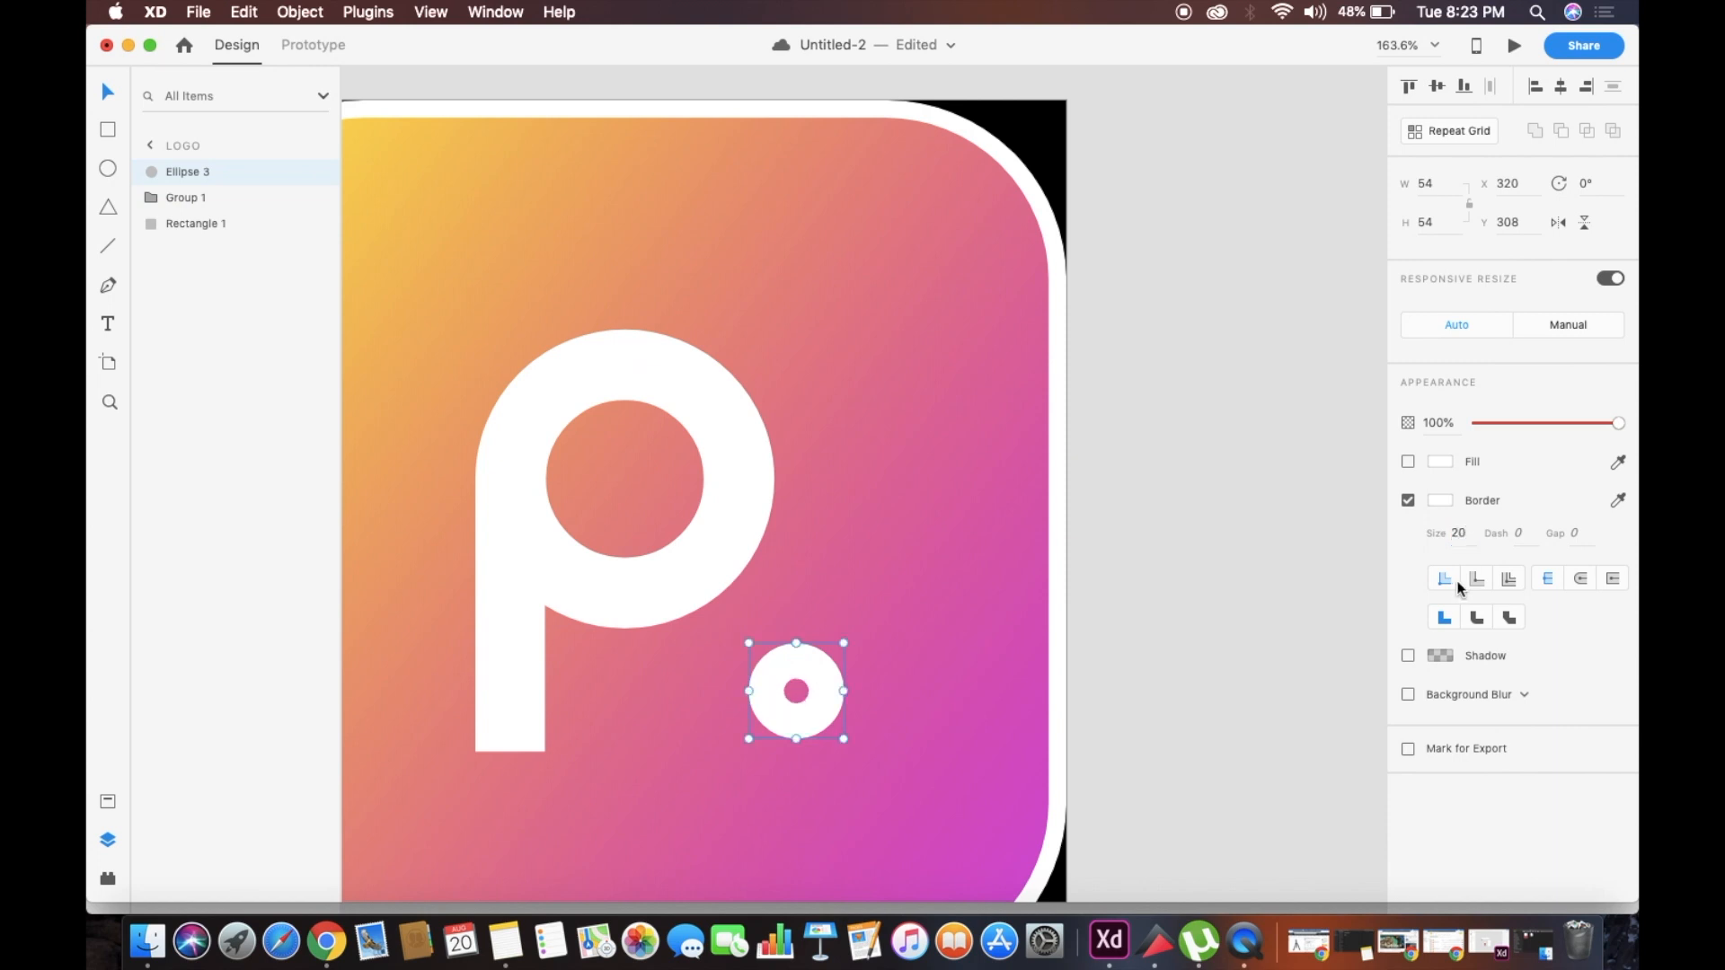
Move the small white ring up beside the upper-right edge of the P's bowl, then deselect it
{"action": "left_click", "coordinate": [1324, 588]}
{"action": "scroll", "coordinate": [966, 616], "scroll_direction": "down", "scroll_amount": 4}
{"action": "left_click", "coordinate": [861, 668]}
{"action": "left_click_drag", "start_coordinate": [860, 667], "coordinate": [849, 440]}
{"action": "left_click", "coordinate": [1199, 489]}
{"action": "scroll", "coordinate": [1199, 489], "scroll_direction": "down", "scroll_amount": 5}
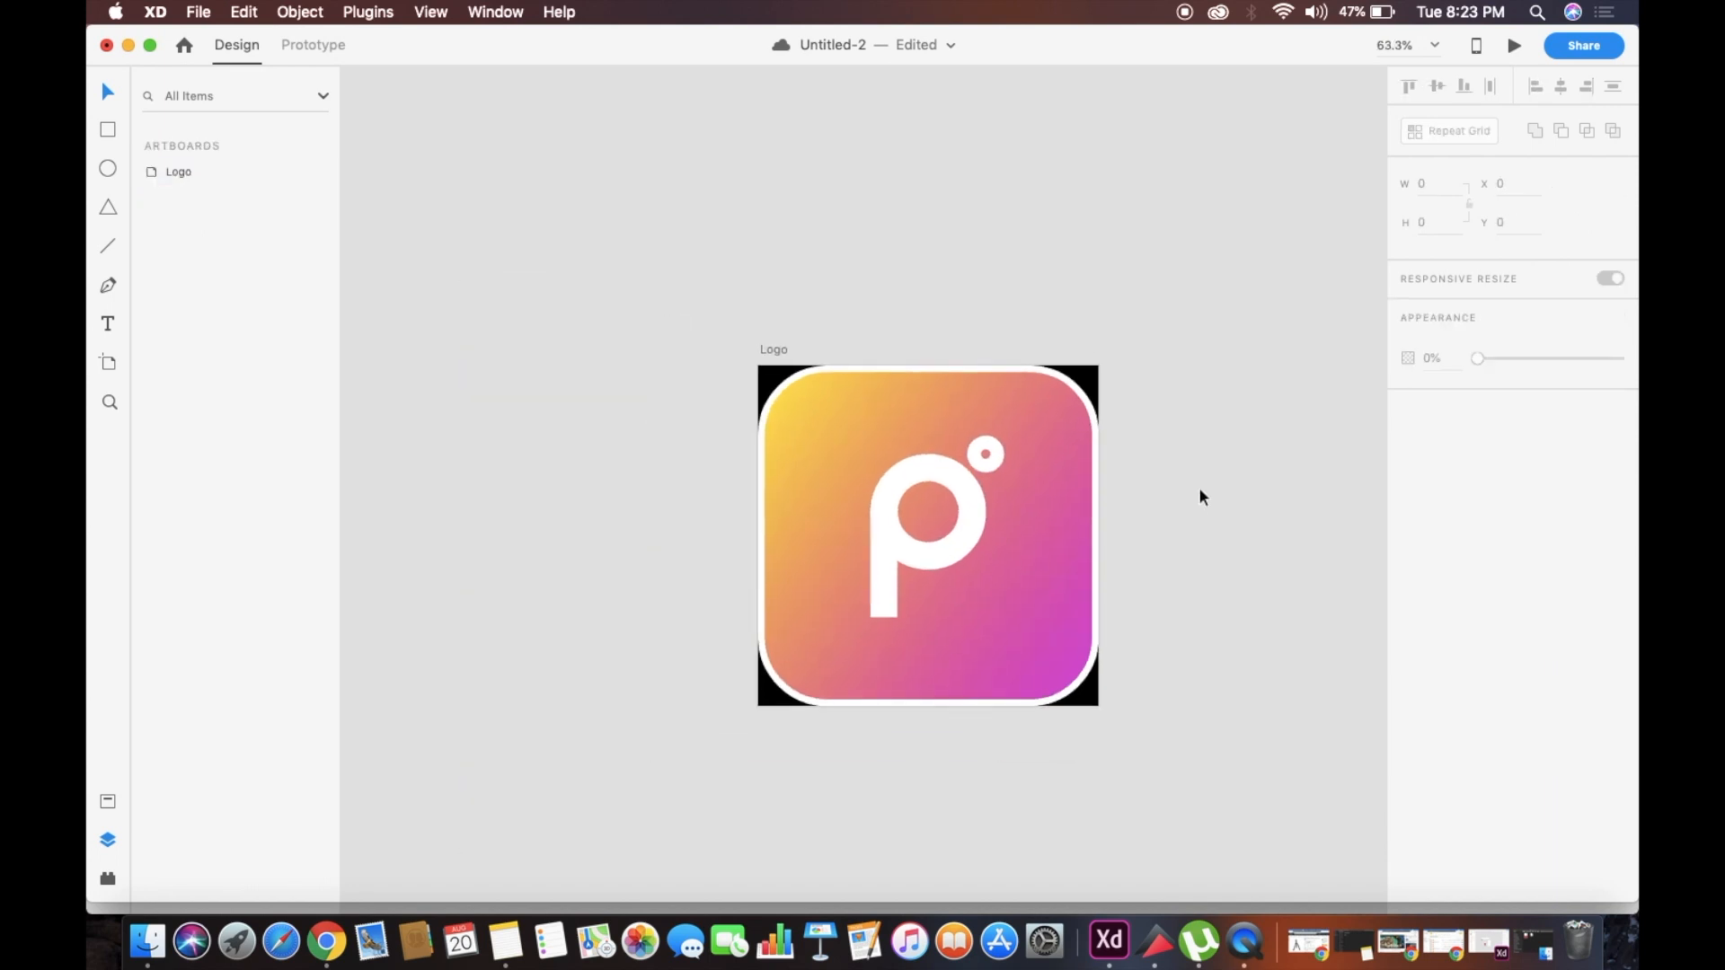
Preview the Logo artboard in a separate window and expand the preview to full screen
{"action": "scroll", "coordinate": [1199, 488], "scroll_direction": "right", "scroll_amount": 2}
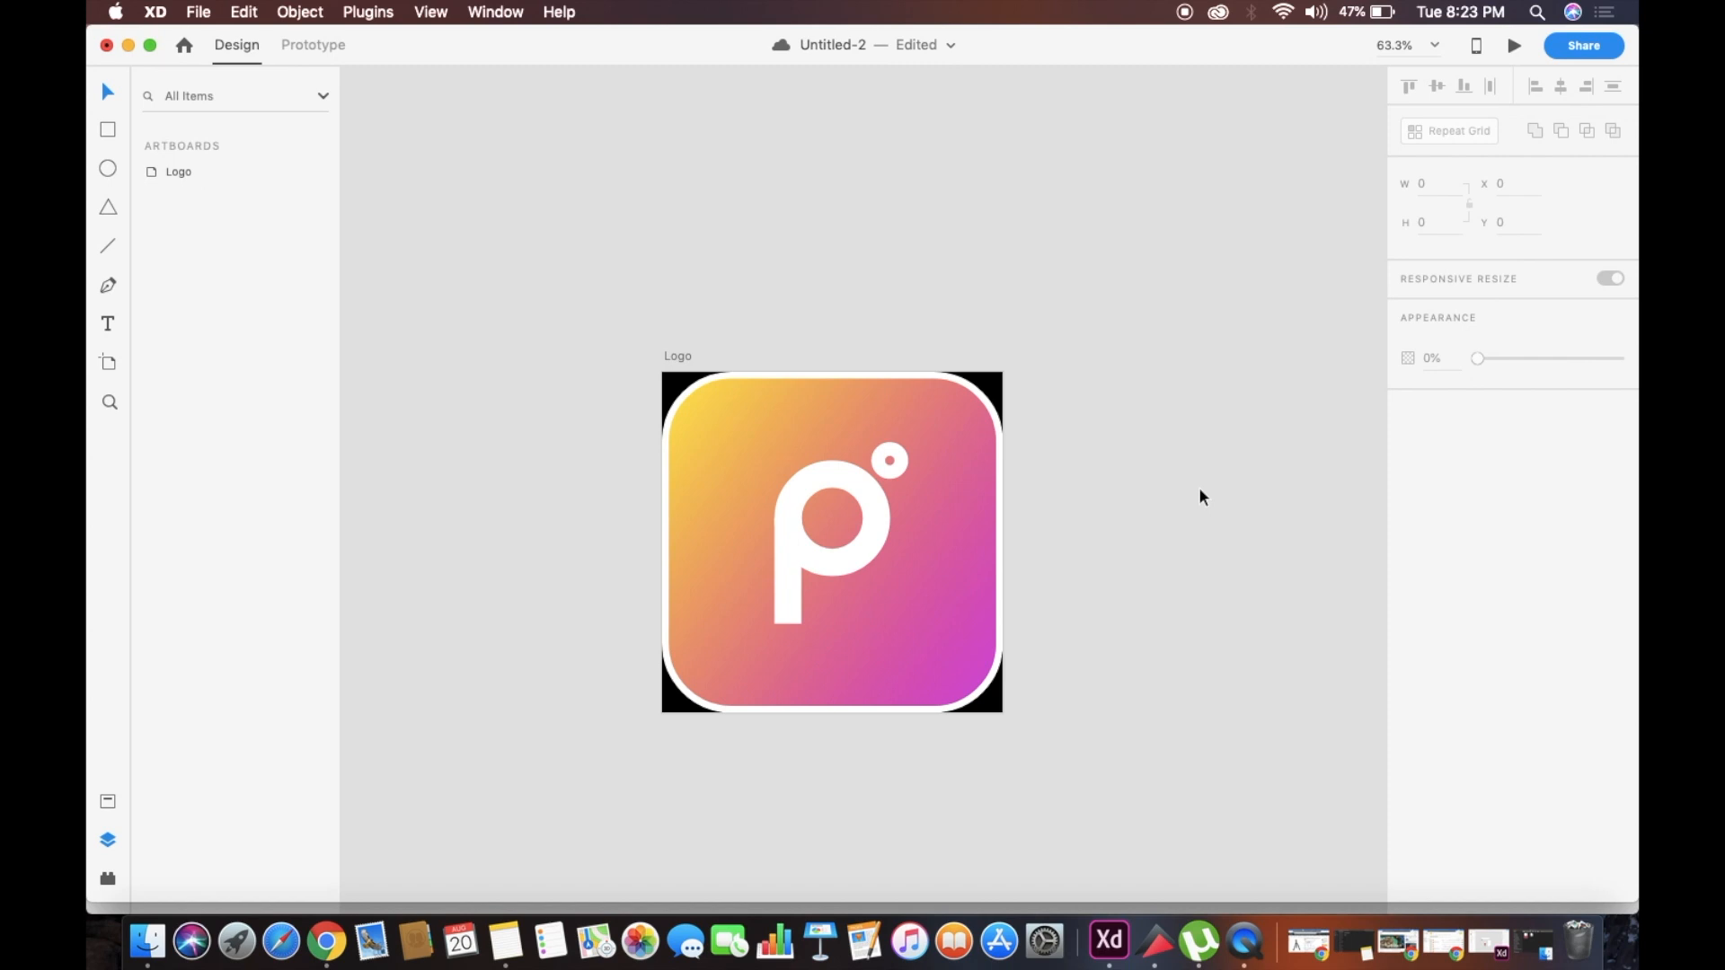
{"action": "scroll", "coordinate": [1200, 490], "scroll_direction": "down", "scroll_amount": 2}
{"action": "scroll", "coordinate": [1200, 490], "scroll_direction": "left", "scroll_amount": 1}
{"action": "left_click", "coordinate": [691, 306]}
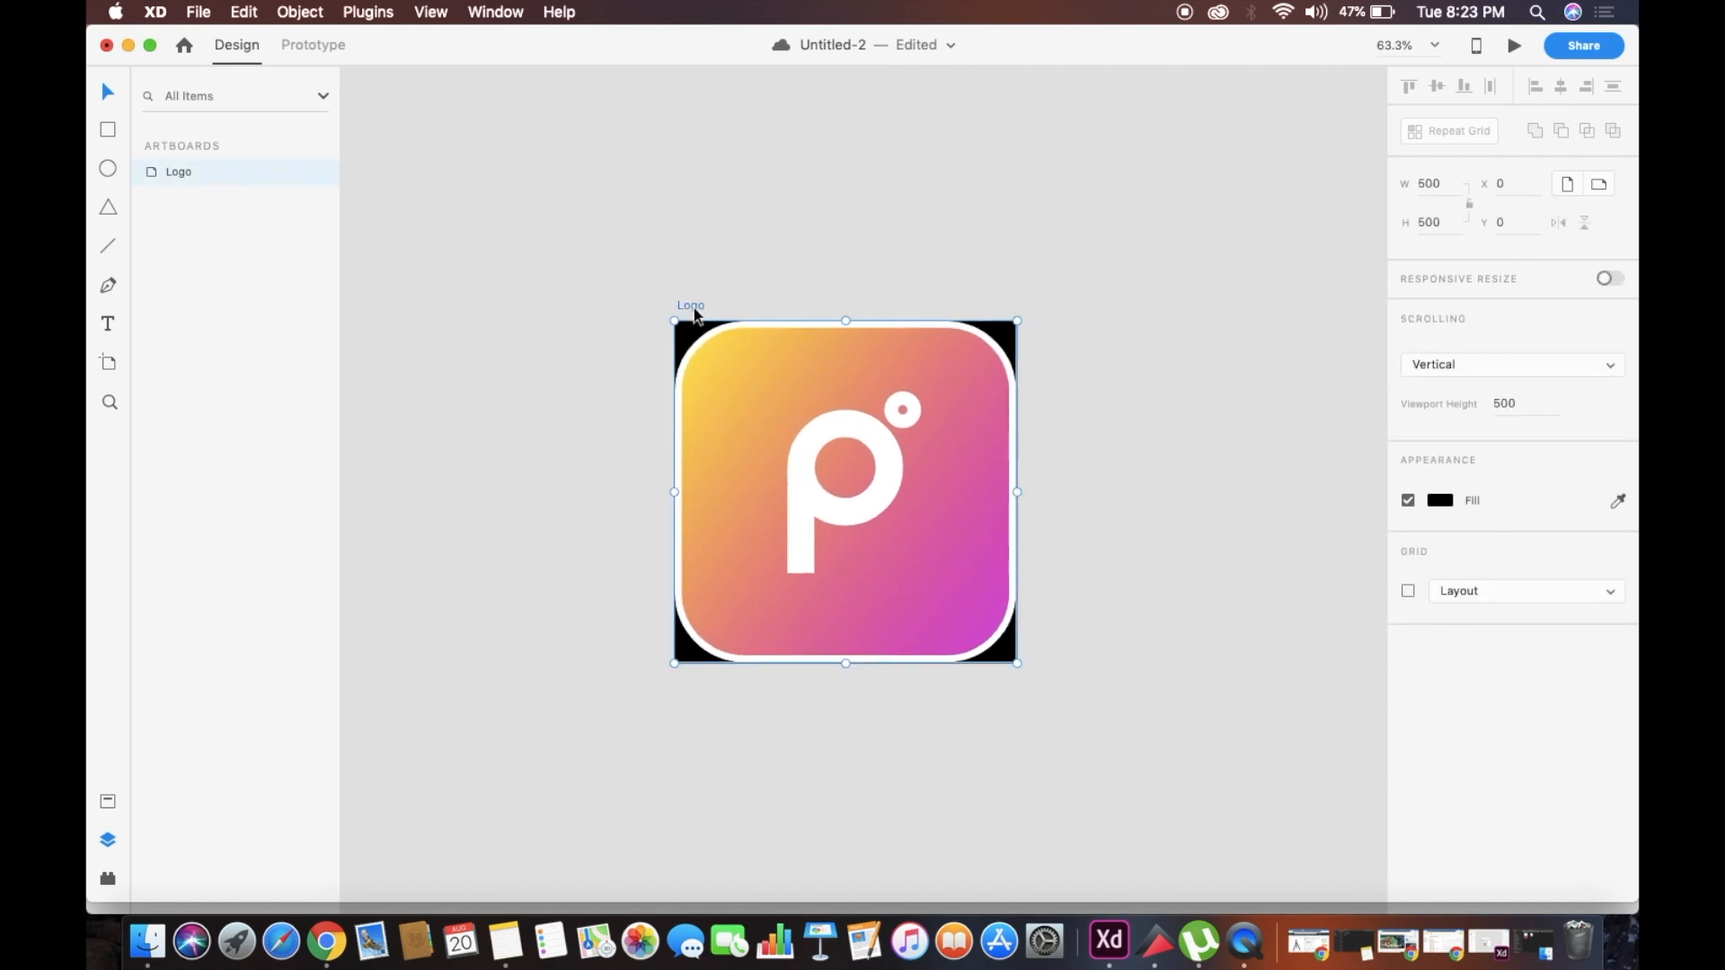
{"action": "left_click", "coordinate": [630, 302]}
{"action": "scroll", "coordinate": [630, 302], "scroll_direction": "right", "scroll_amount": 2}
{"action": "scroll", "coordinate": [630, 302], "scroll_direction": "down", "scroll_amount": 1}
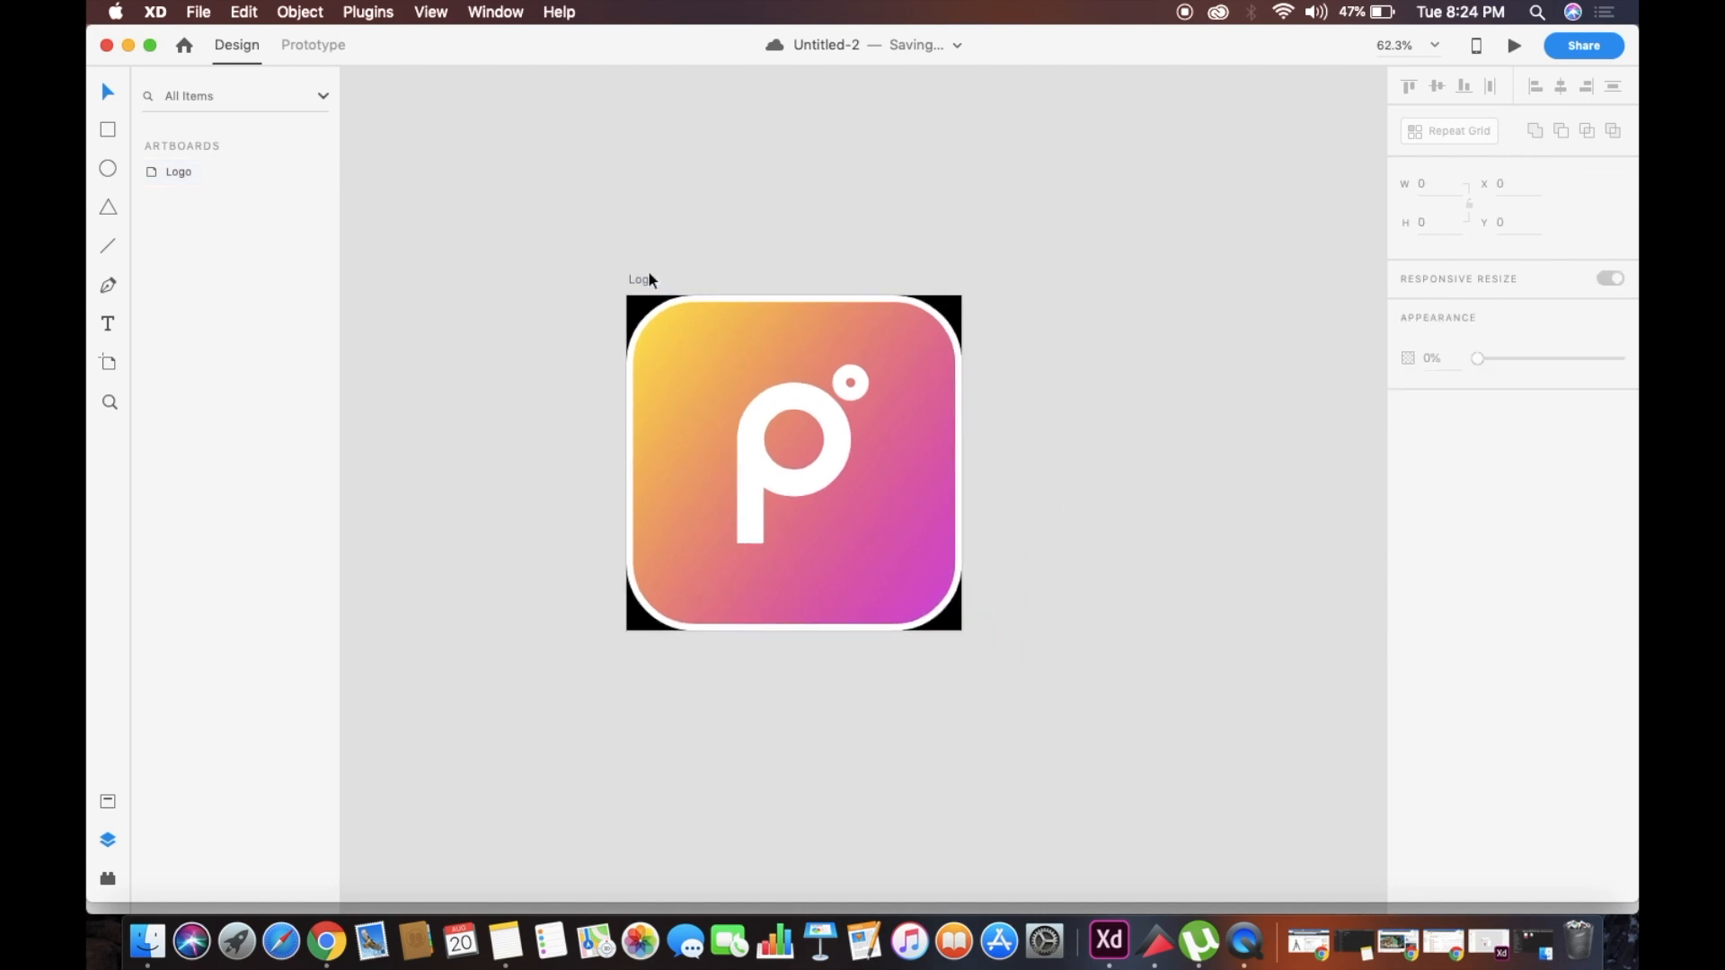
{"action": "left_click", "coordinate": [649, 280]}
{"action": "key", "text": "super+Return"}
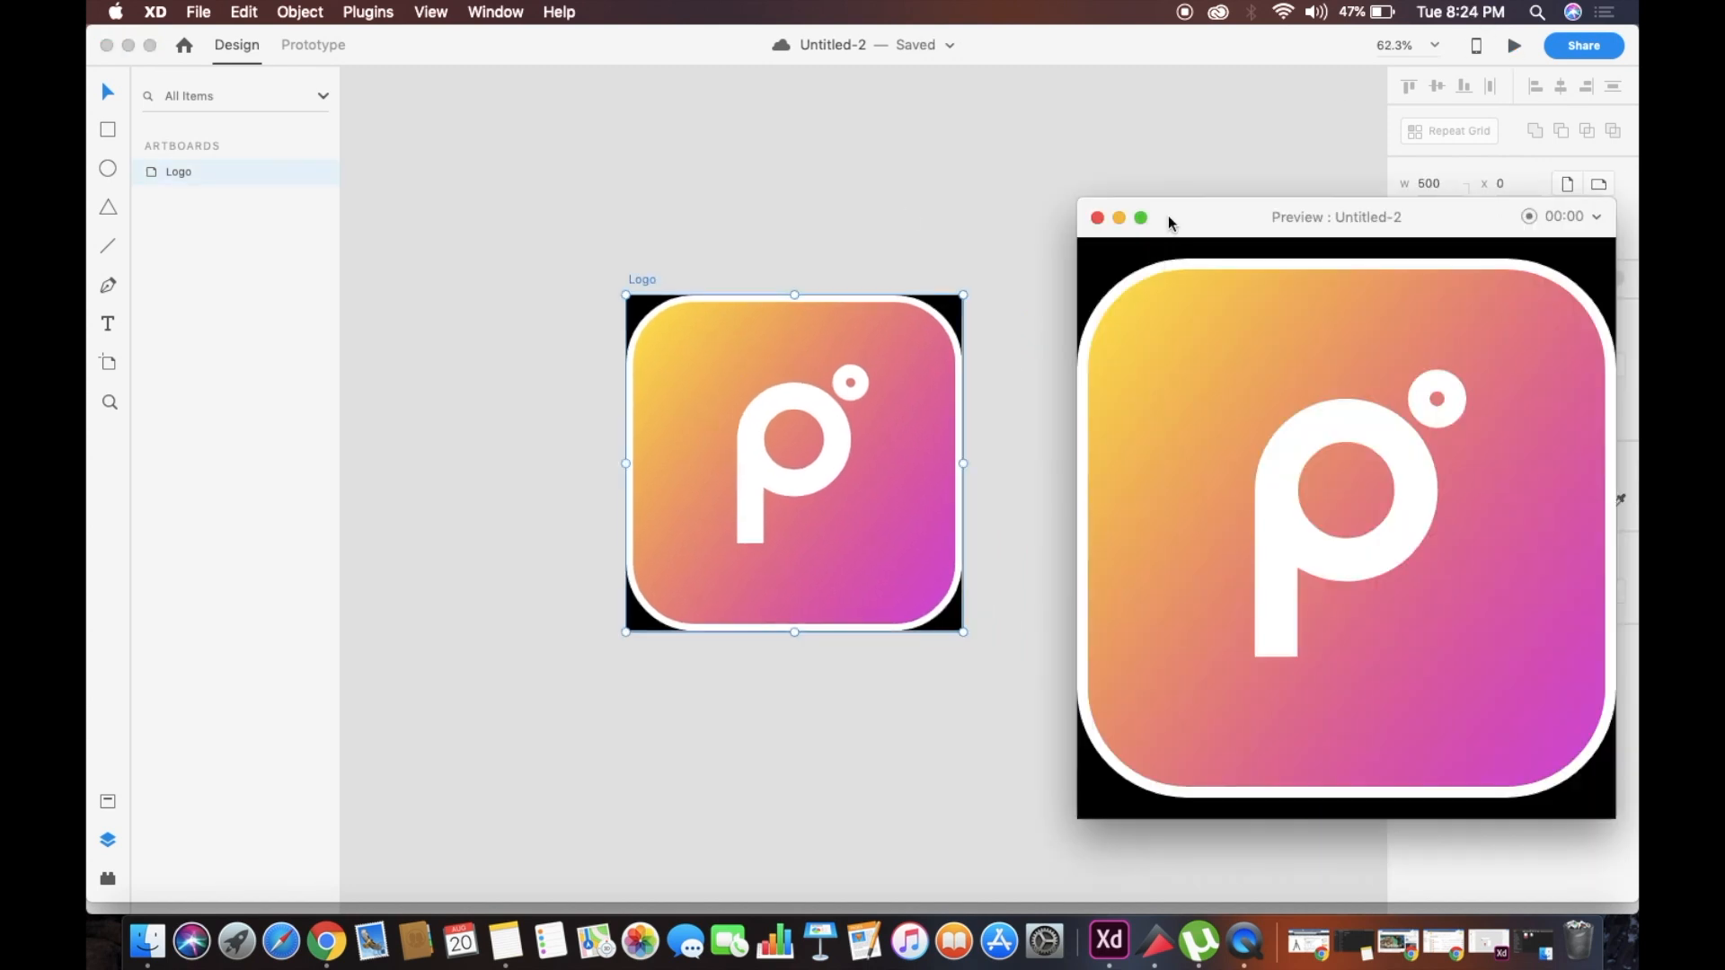
{"action": "left_click_drag", "start_coordinate": [1179, 220], "coordinate": [806, 181]}
{"action": "left_click", "coordinate": [773, 183]}
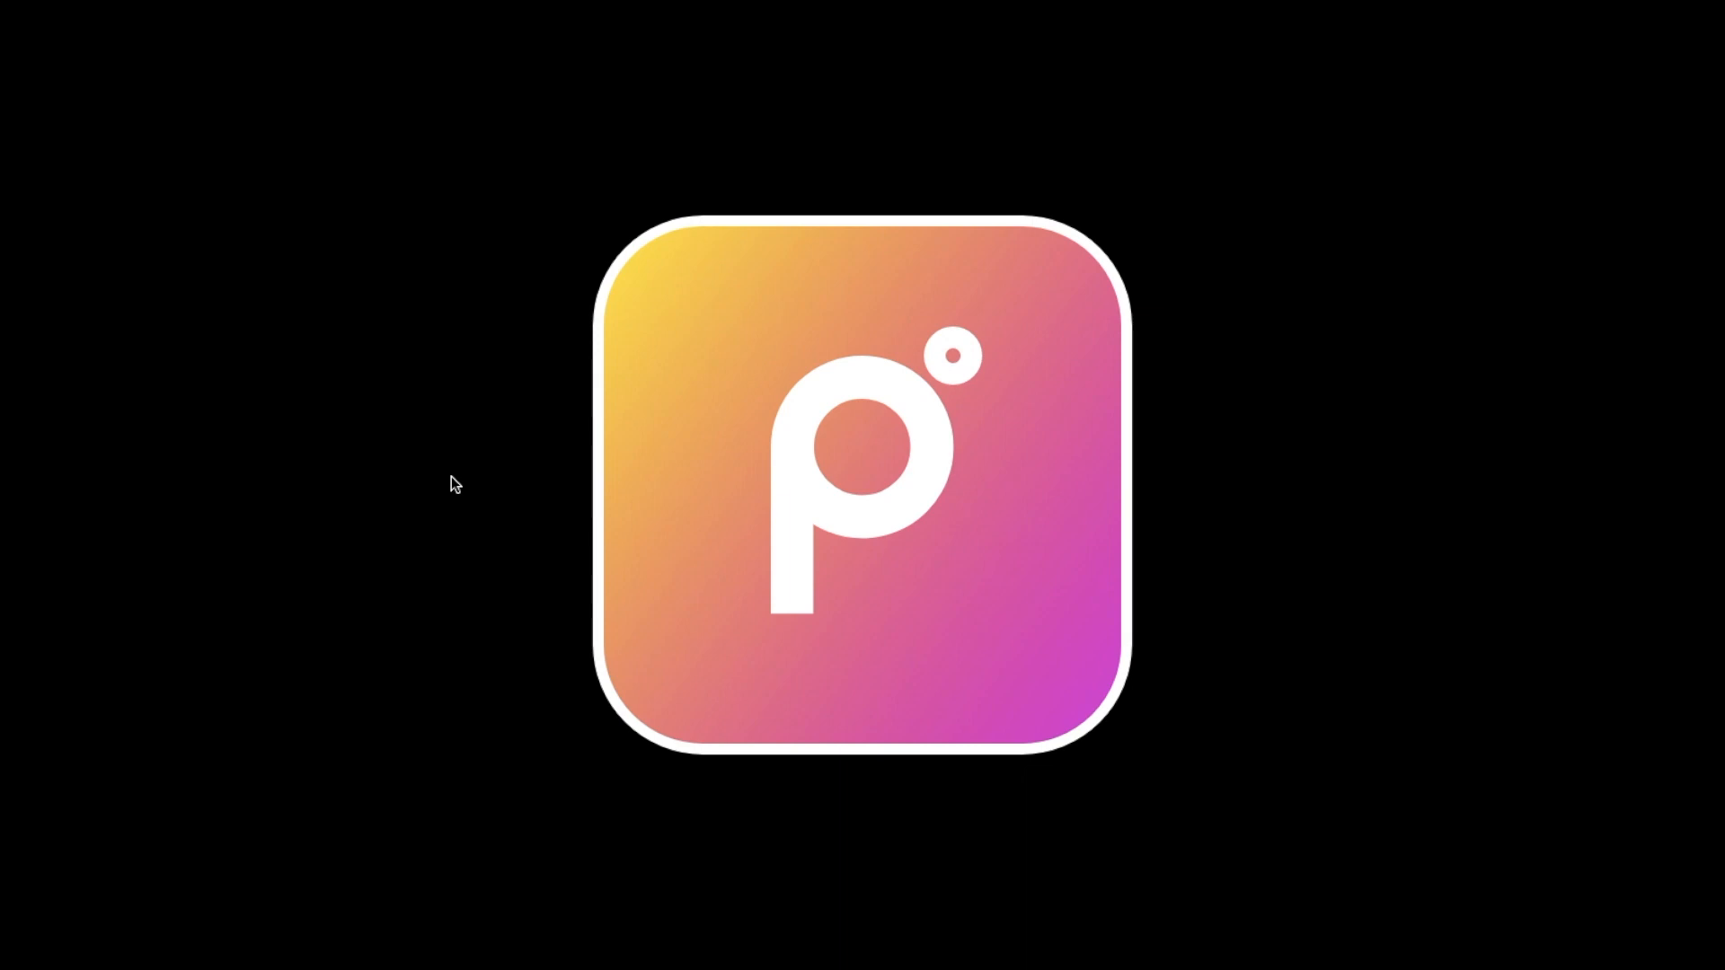